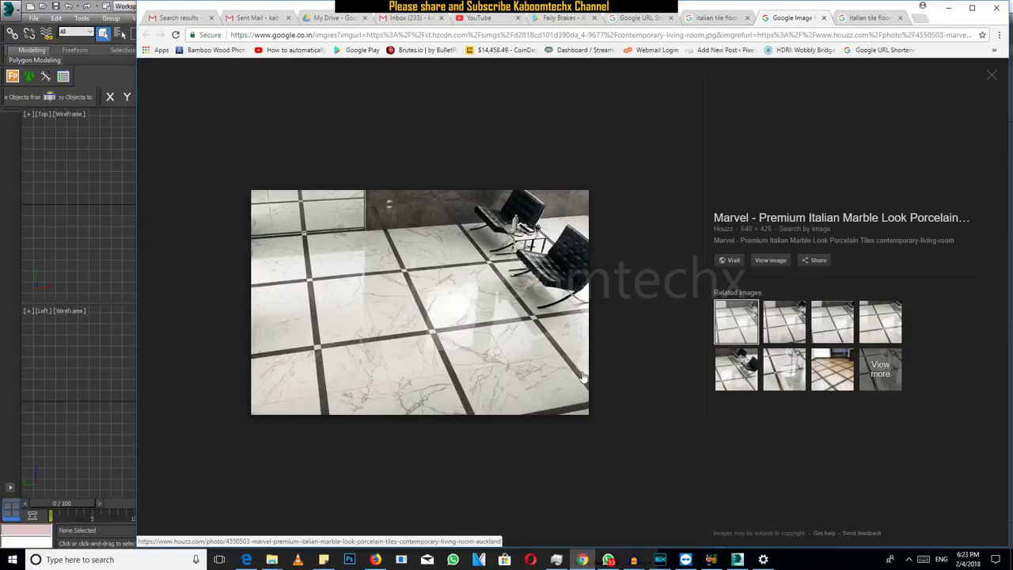
- Return to the 'italian tile flooring' image results and preview the Bianco Carrara marble slab
click(867, 17)
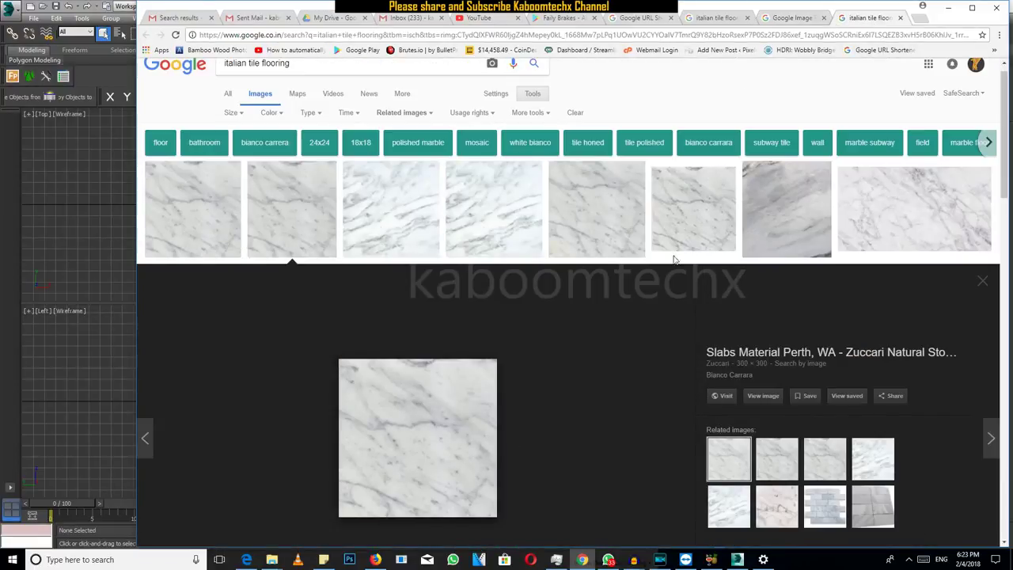
scroll(532, 220, down, 3)
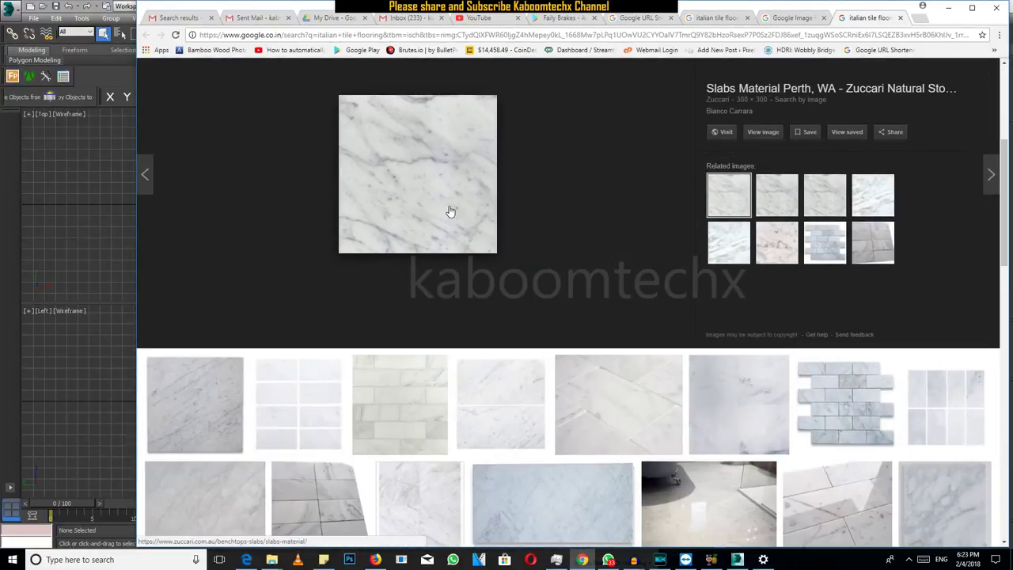
scroll(452, 199, up, 2)
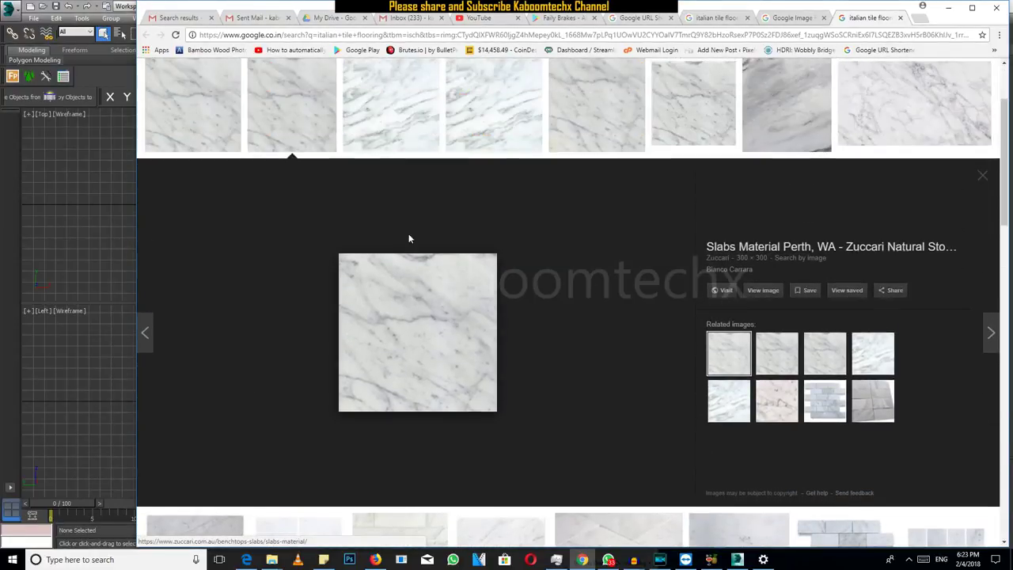
right_click(755, 293)
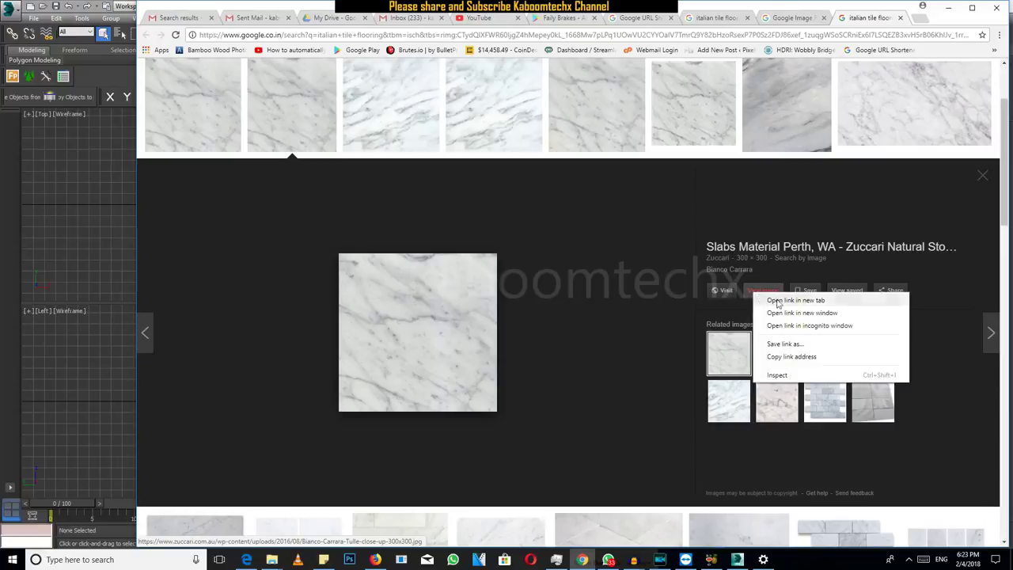
- Save Bianco-Carrara-Tulle-close-up-300x300.jpg into a new 'tile' folder under Pictures
right_click(448, 319)
click(497, 414)
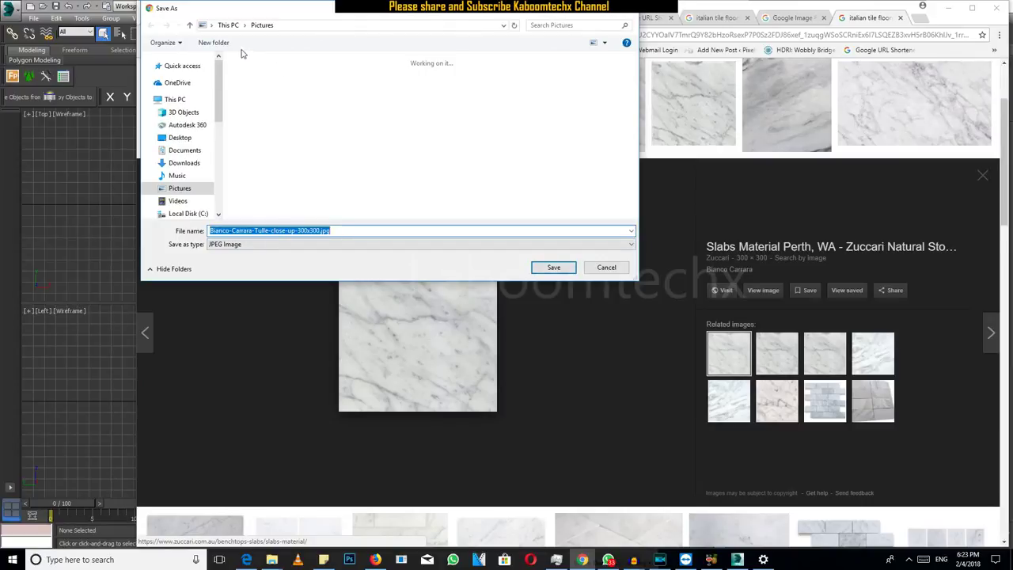
click(222, 44)
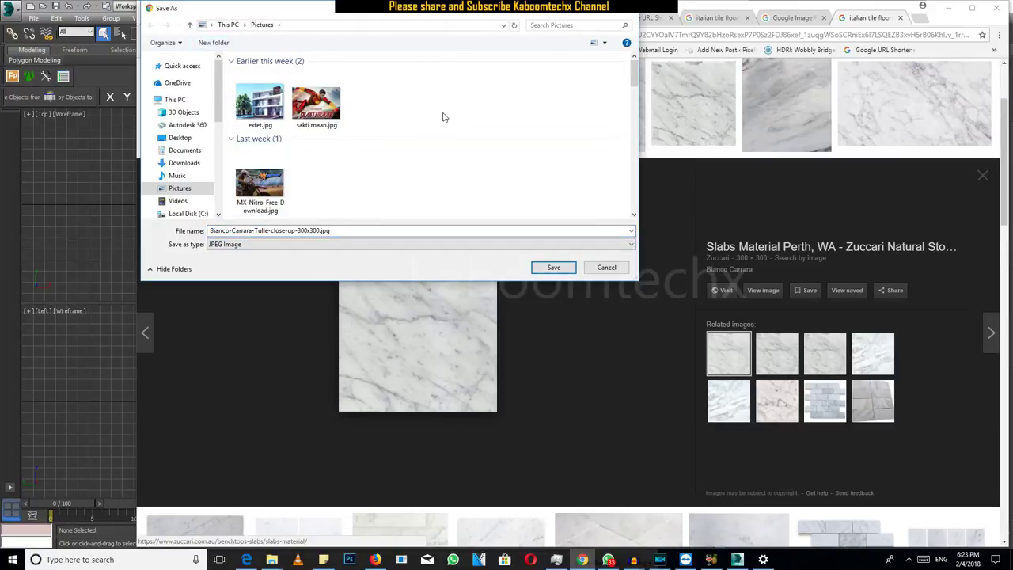
click(223, 43)
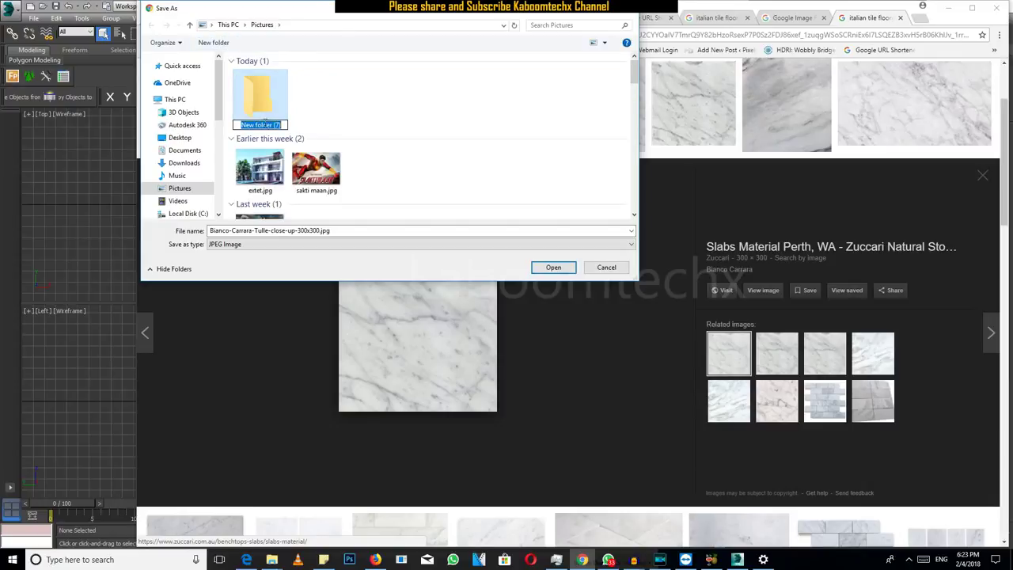
text(tile)
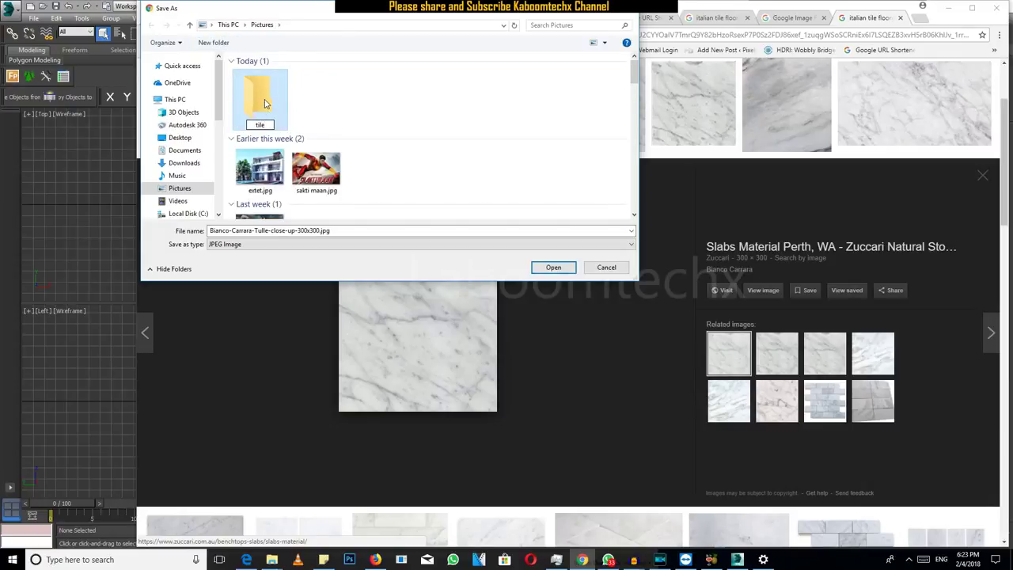
double_click(266, 103)
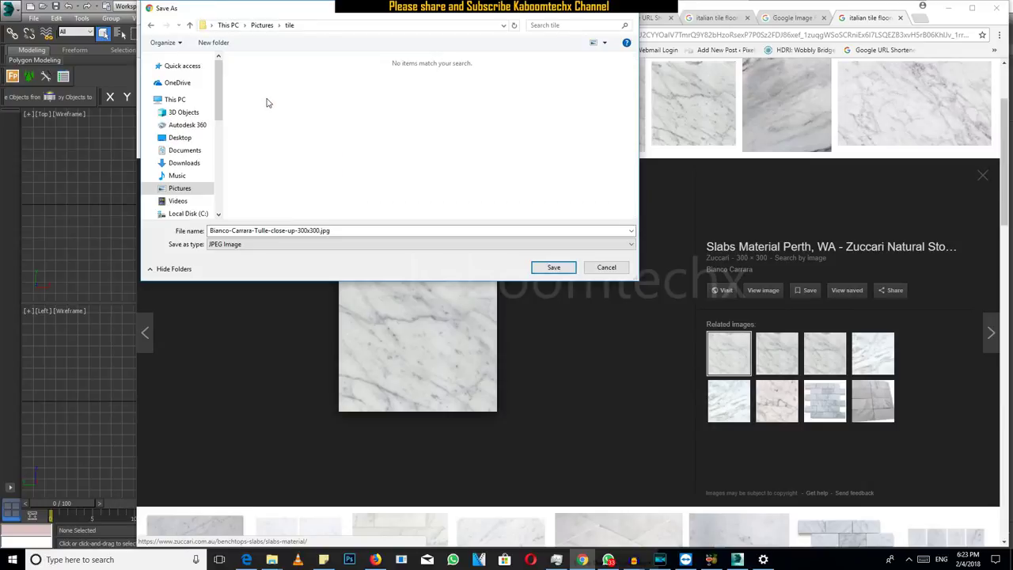
click(554, 267)
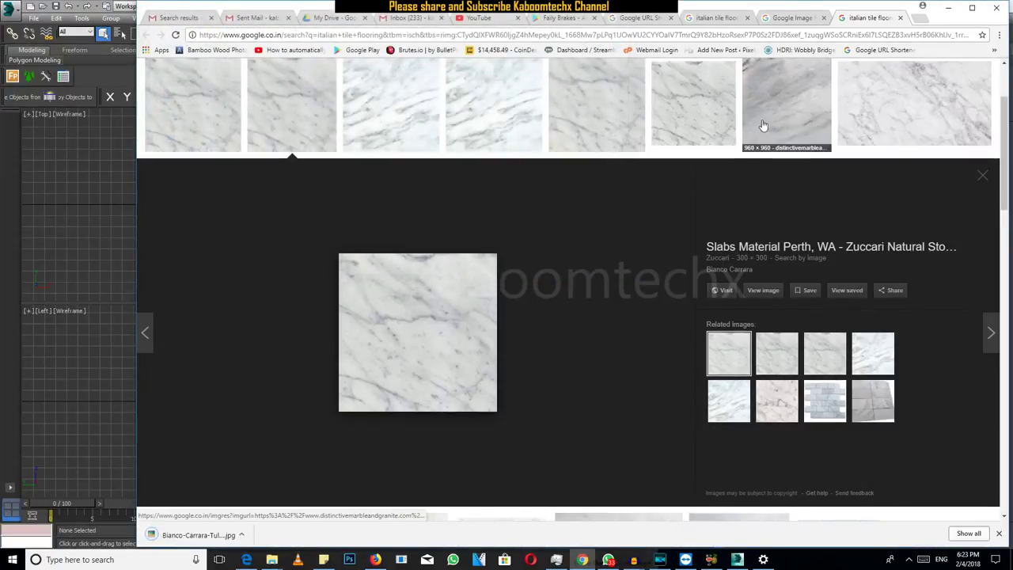
- Scroll the results and compare the other open image tabs, ending on the marble floor preview
scroll(754, 153, down, 2)
scroll(741, 160, down, 2)
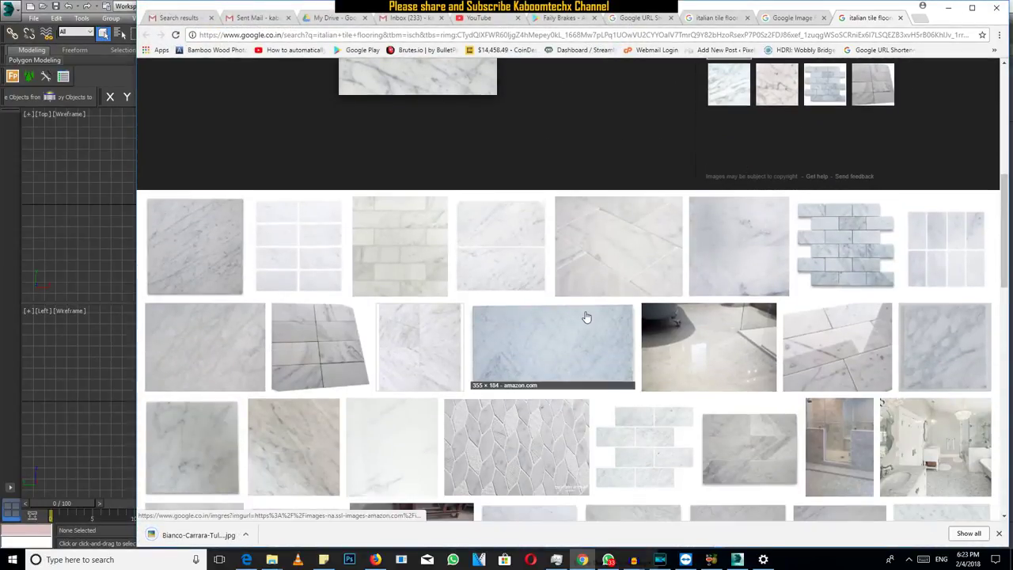
scroll(412, 292, down, 3)
scroll(420, 295, down, 3)
click(716, 17)
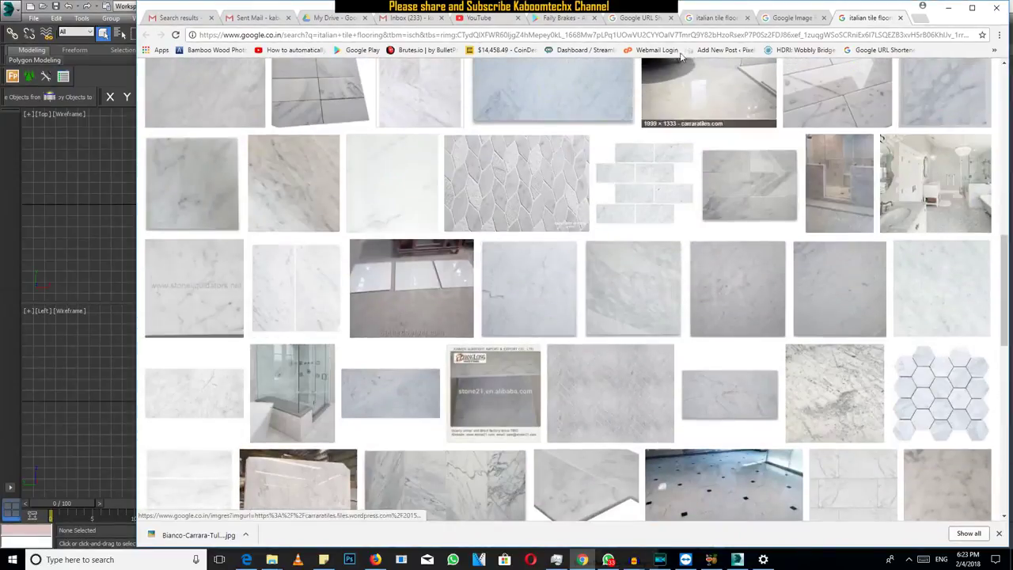
click(792, 18)
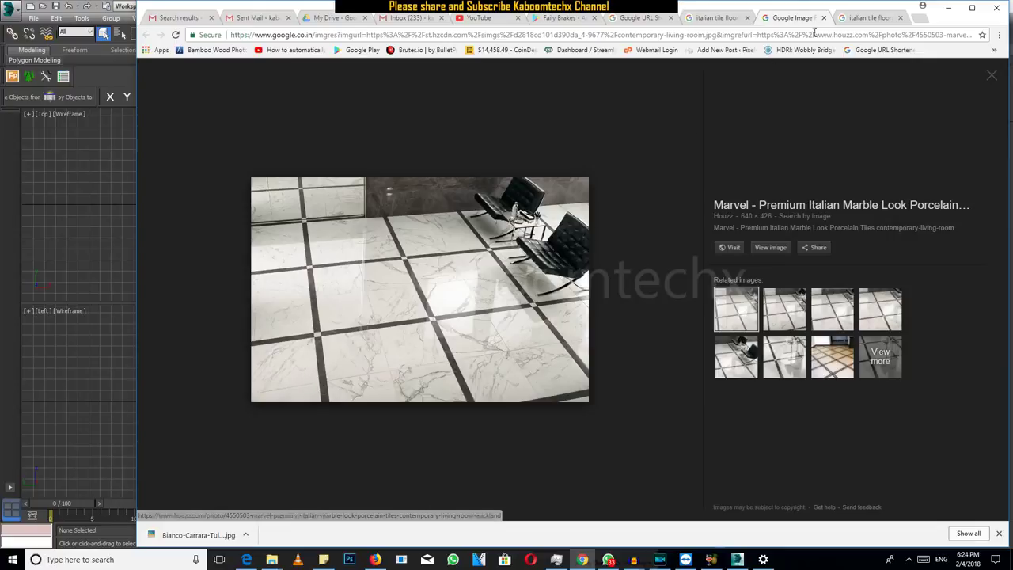
click(863, 17)
scroll(622, 255, up, 2)
scroll(341, 228, up, 5)
scroll(341, 229, up, 1)
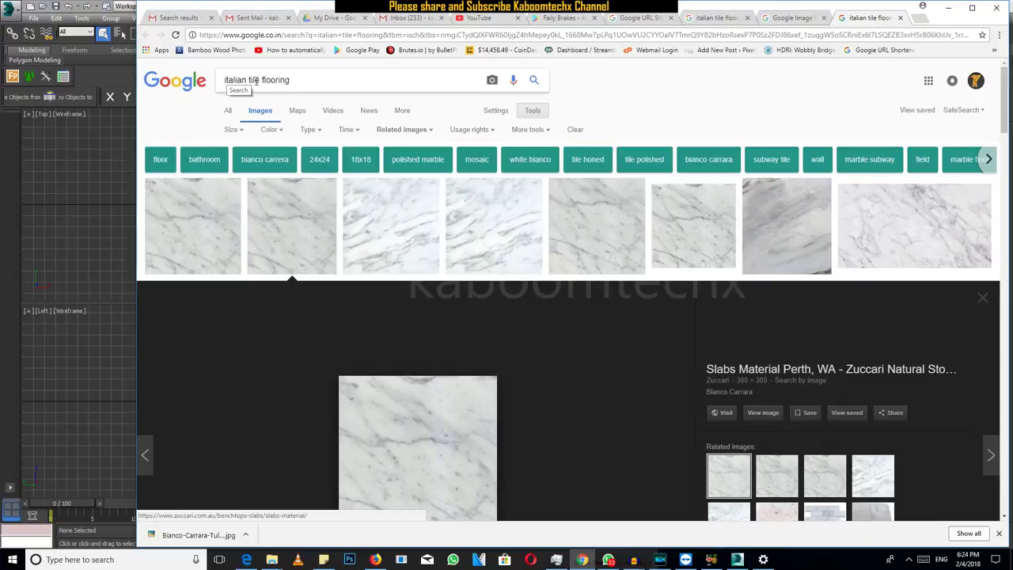
click(776, 20)
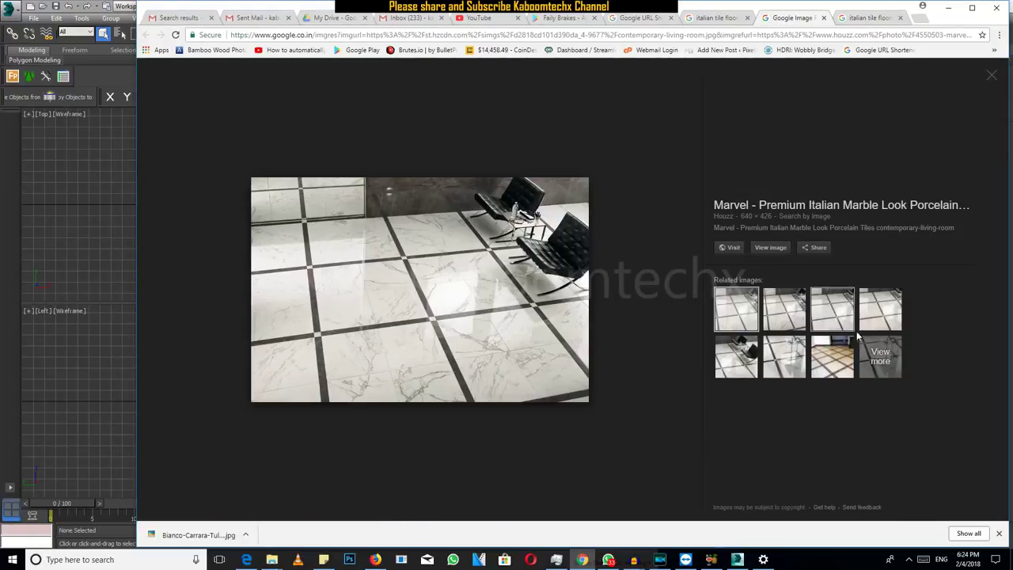
- Browse images similar to the marble floor, then delete 'italian' so the query reads 'tile flooring'
click(880, 360)
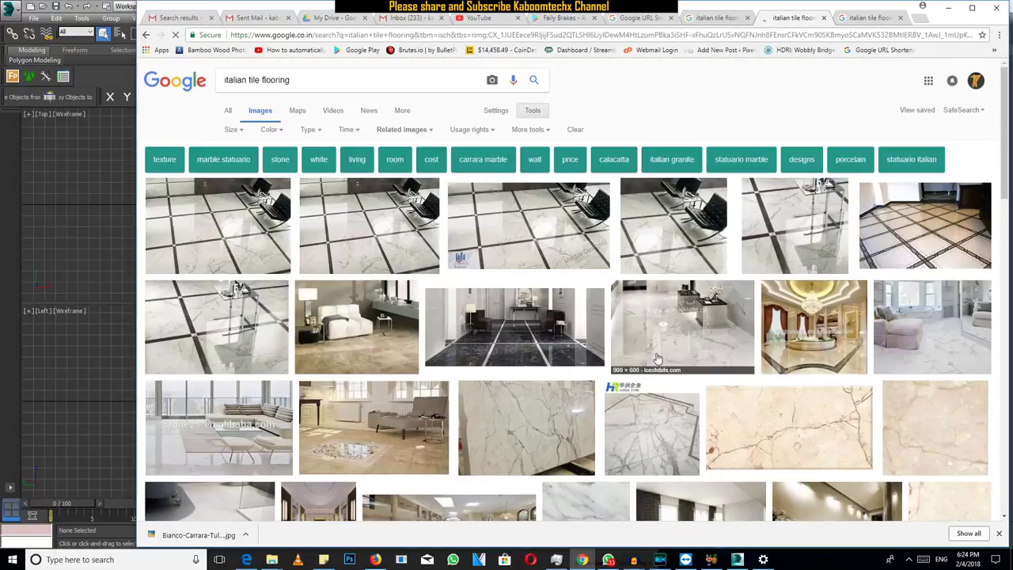
scroll(760, 354, down, 5)
scroll(643, 349, down, 2)
scroll(644, 349, down, 3)
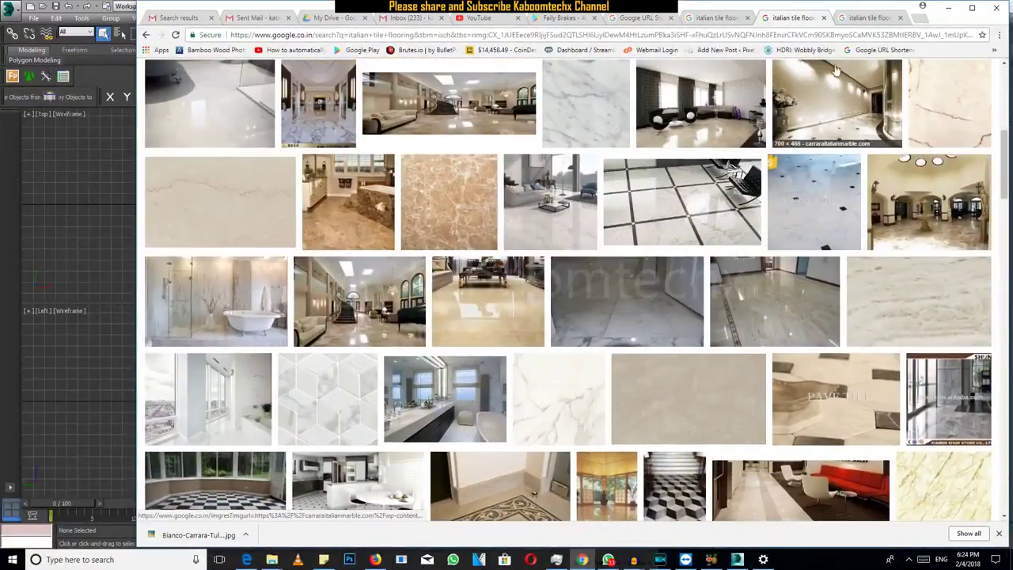
click(871, 17)
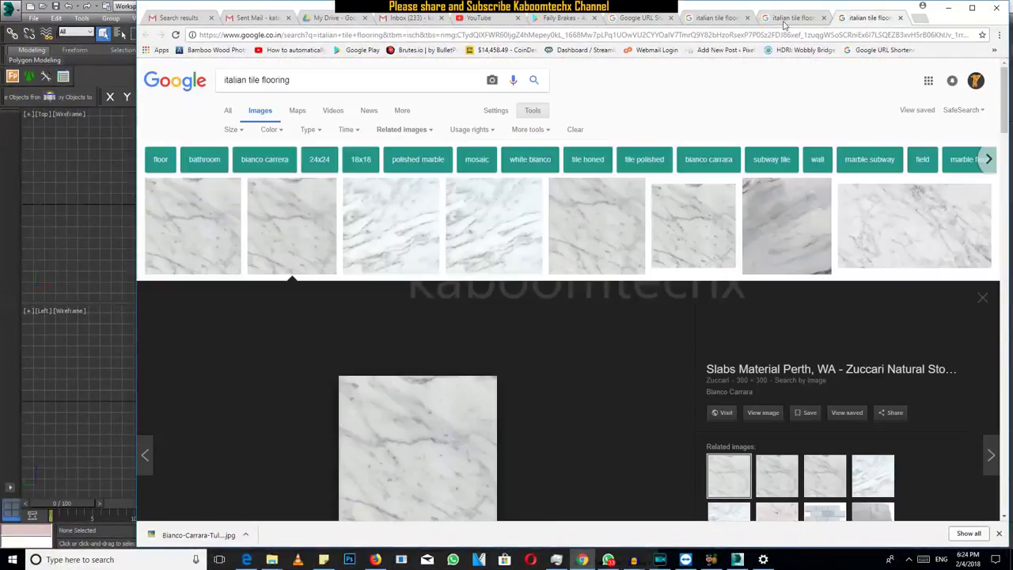
double_click(236, 80)
key(Delete)
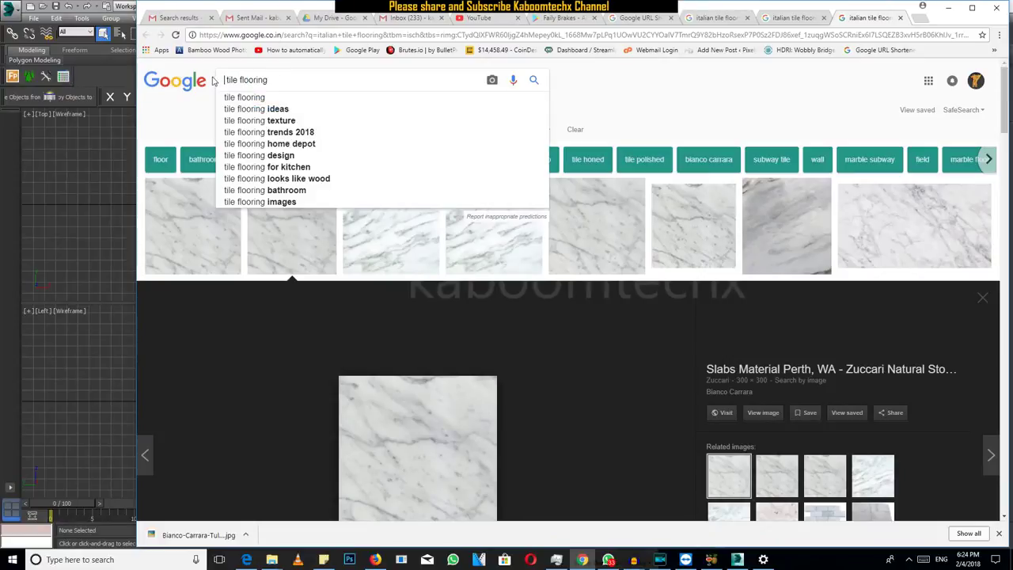
- Search for 'tile flooring texture' and scroll through the image results
click(297, 120)
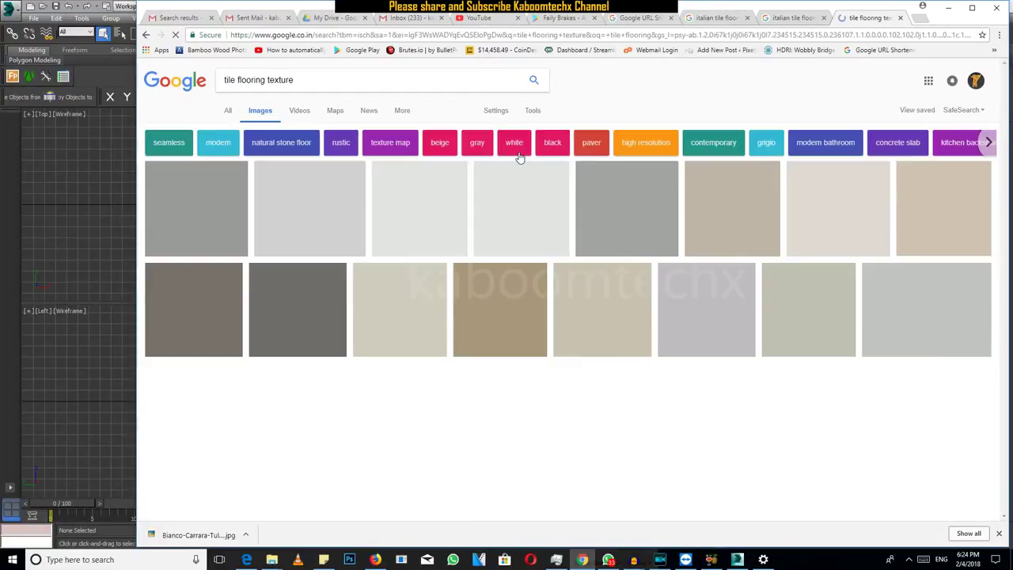
scroll(403, 338, down, 2)
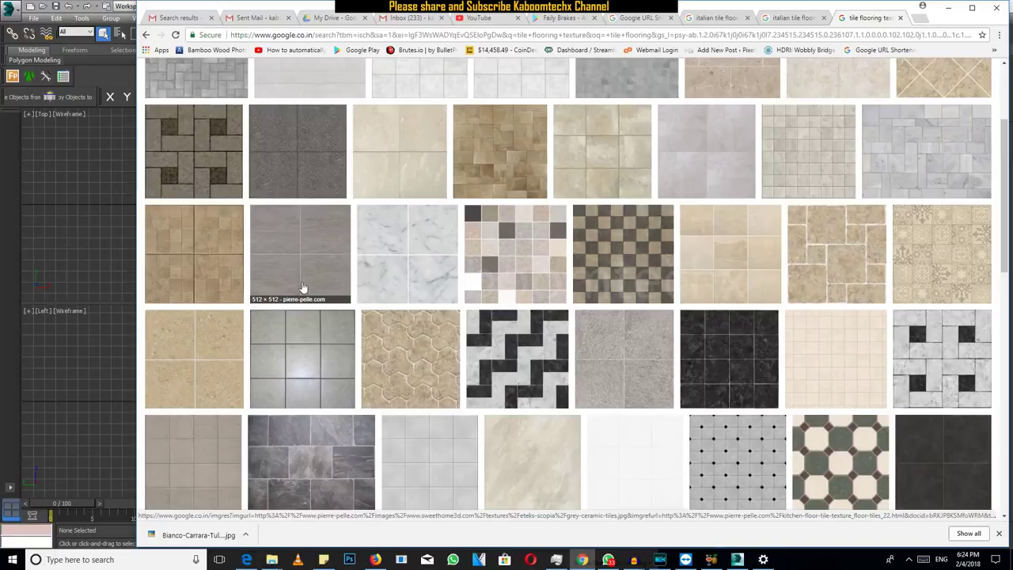
scroll(570, 333, down, 2)
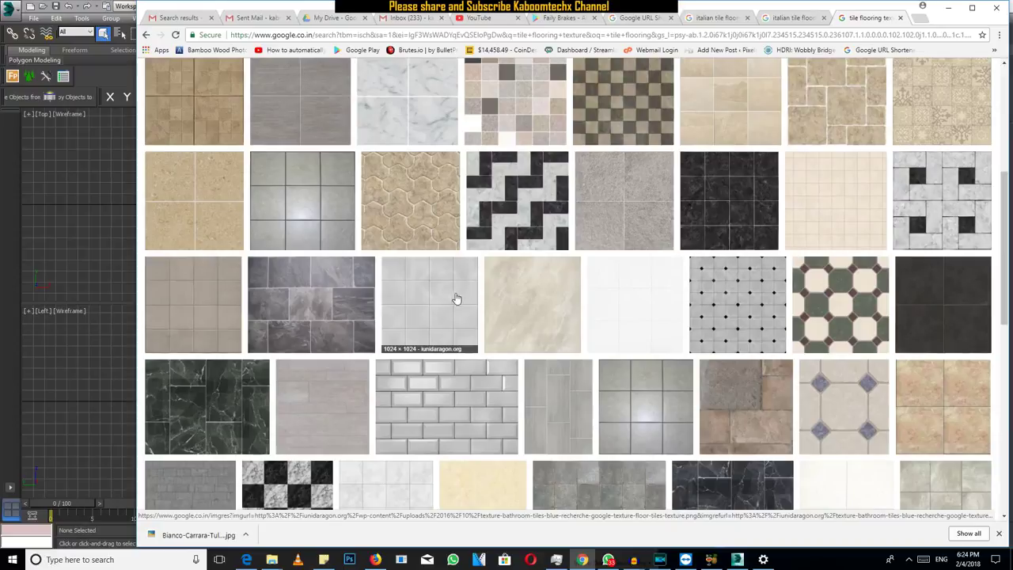
scroll(434, 365, down, 2)
scroll(507, 317, down, 1)
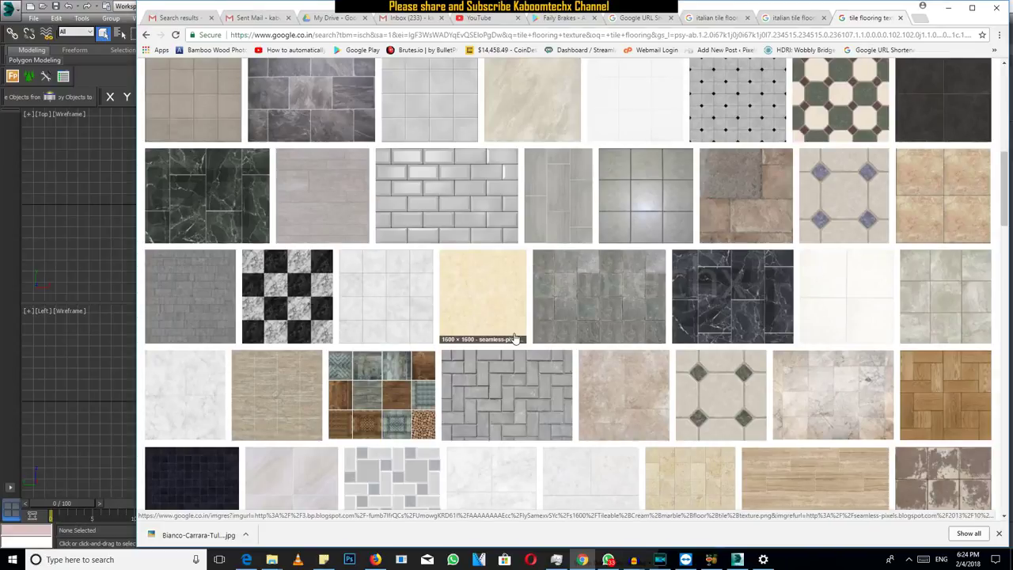
scroll(515, 339, down, 1)
scroll(669, 365, up, 1)
scroll(669, 364, up, 2)
scroll(666, 366, up, 5)
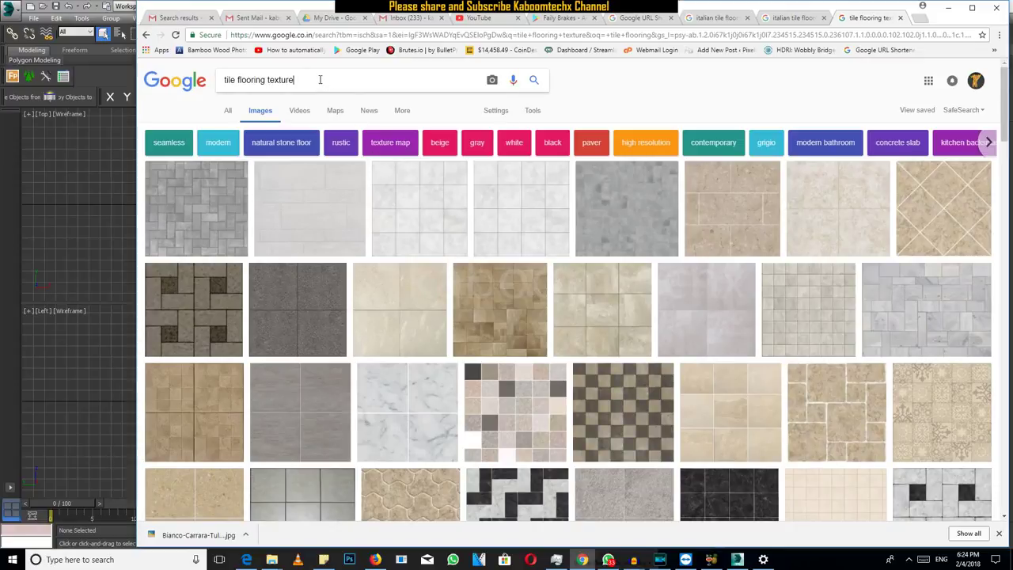
scroll(739, 339, down, 3)
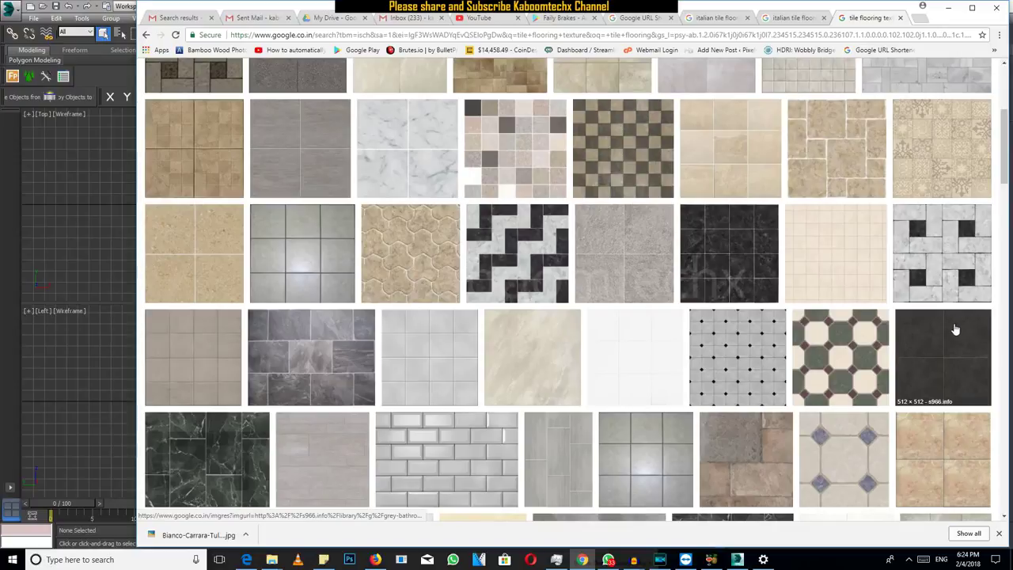
- Preview the Black Bathroom Floor Tiles Texture and open it full-size in a new tab
click(745, 254)
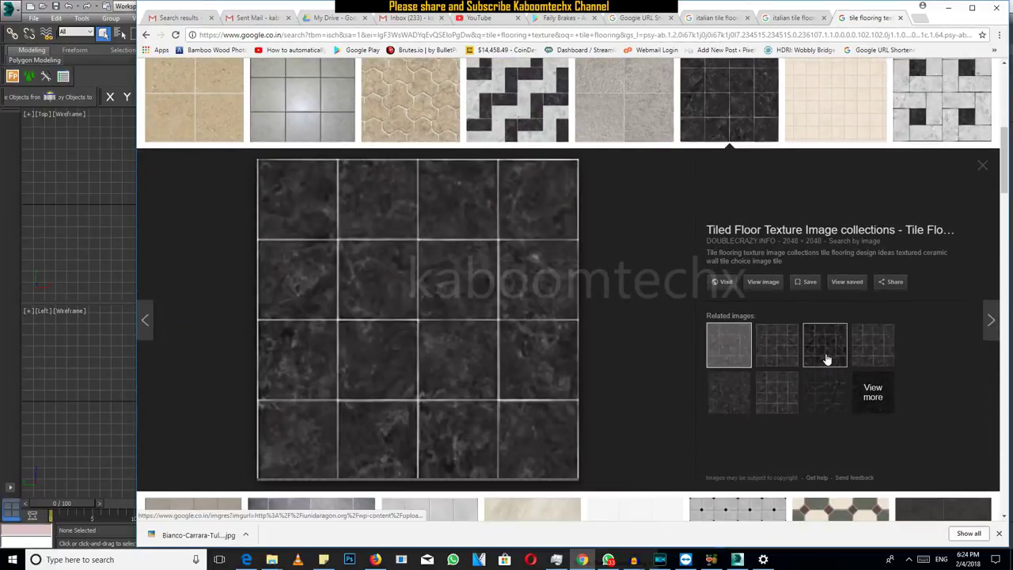
click(825, 352)
click(776, 342)
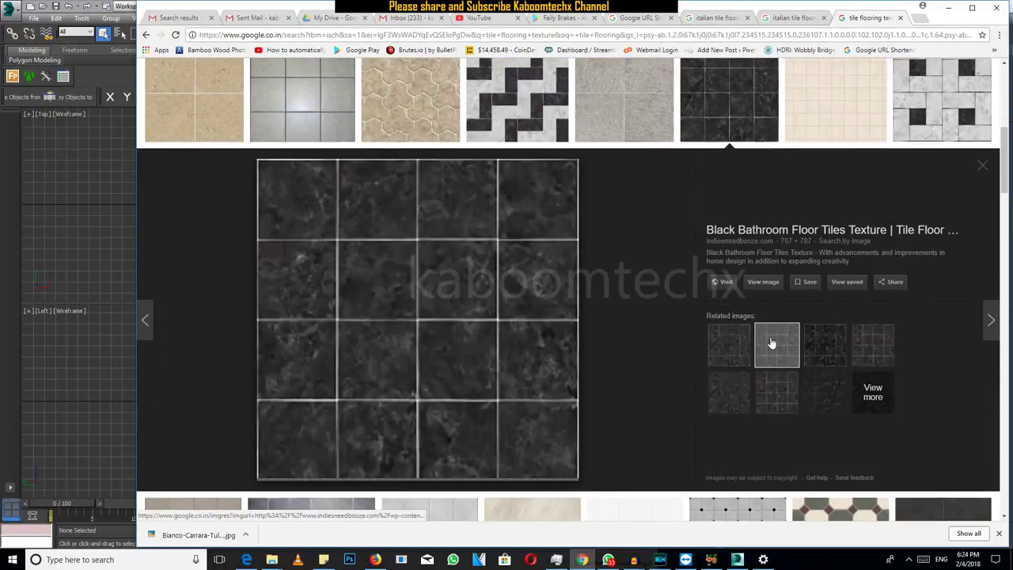
right_click(764, 283)
click(807, 288)
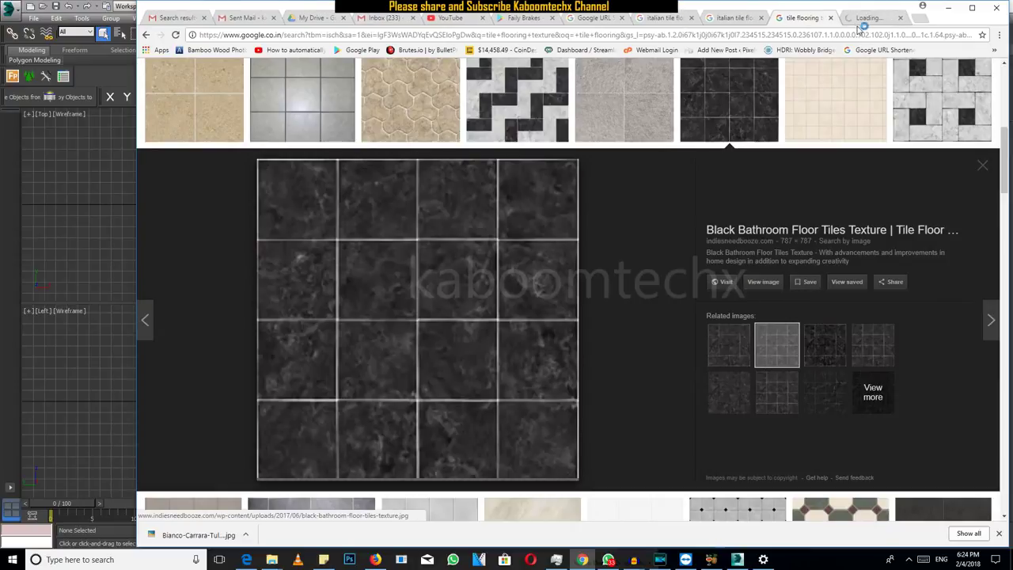
click(862, 22)
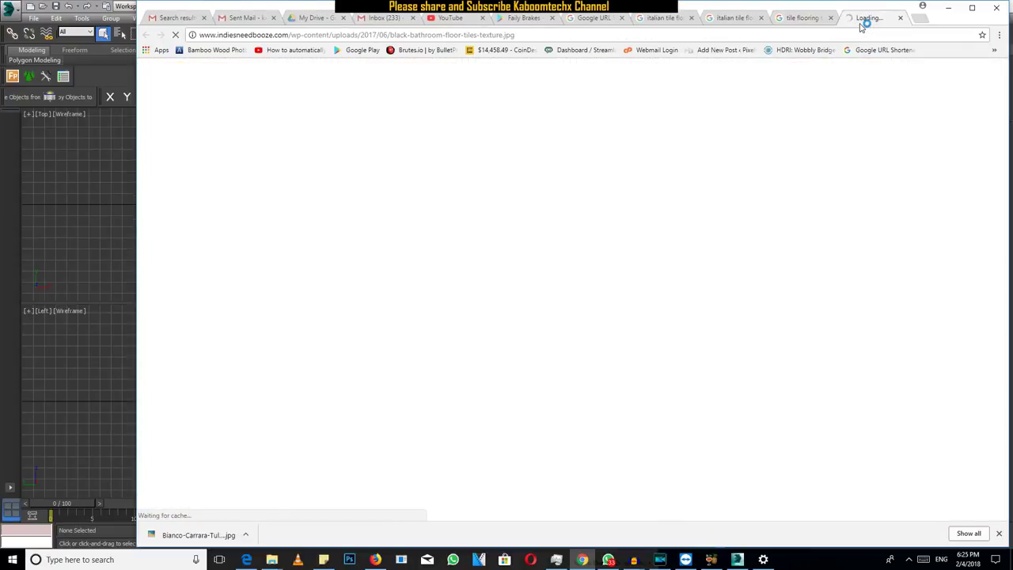
click(804, 17)
- Preview the Black Marquina Polished marble tile from the results
scroll(811, 299, down, 3)
scroll(792, 325, down, 5)
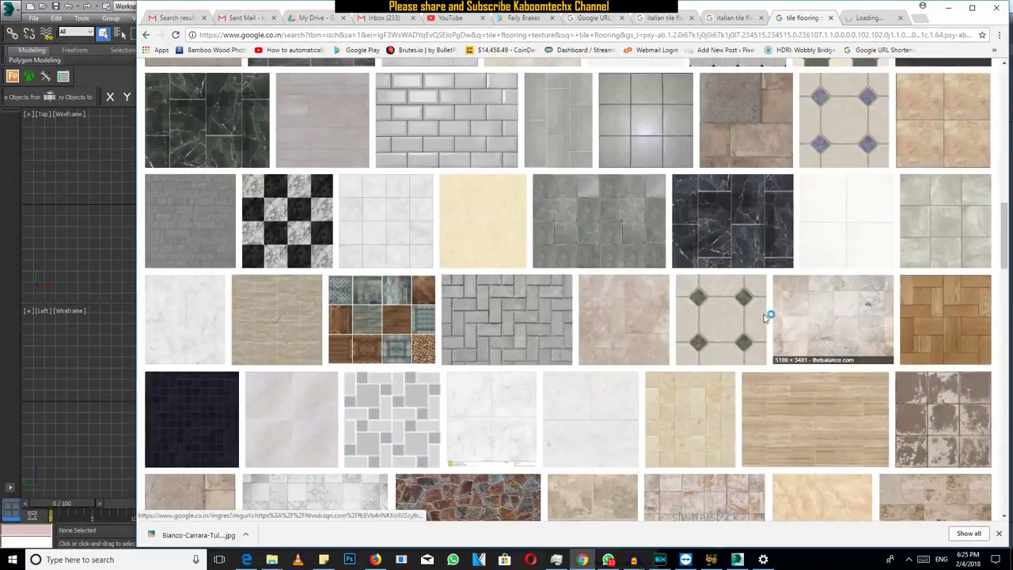
click(734, 235)
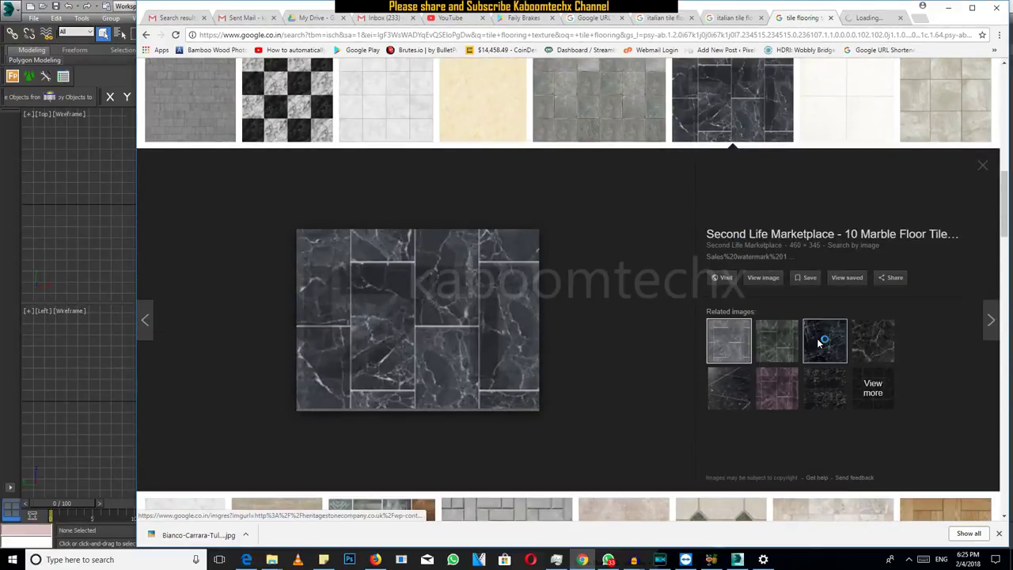
click(816, 344)
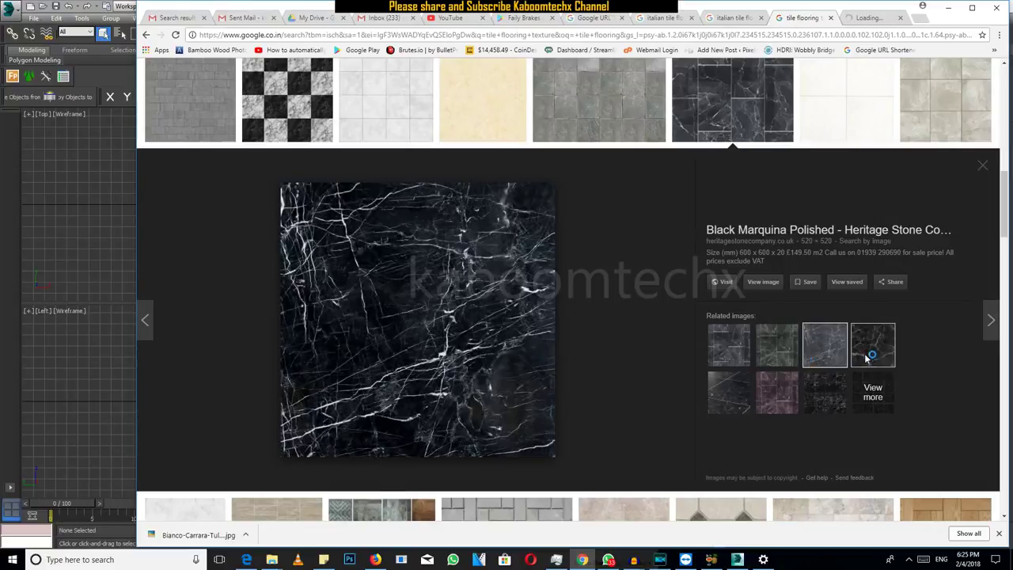
- Open the Pixabay black marble texture full-size in a new tab and view its download options
click(867, 360)
right_click(765, 272)
click(805, 282)
click(867, 17)
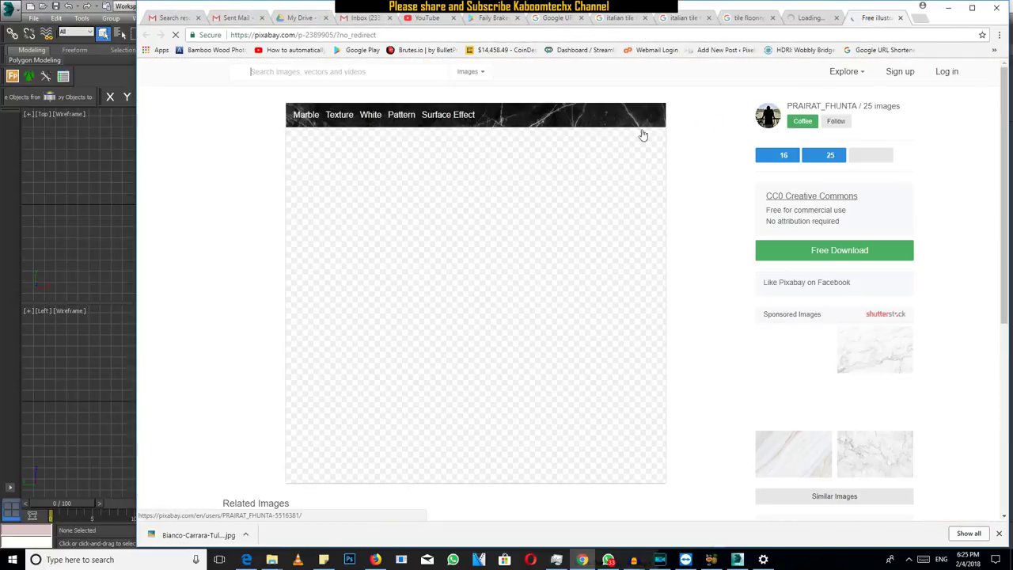
click(562, 278)
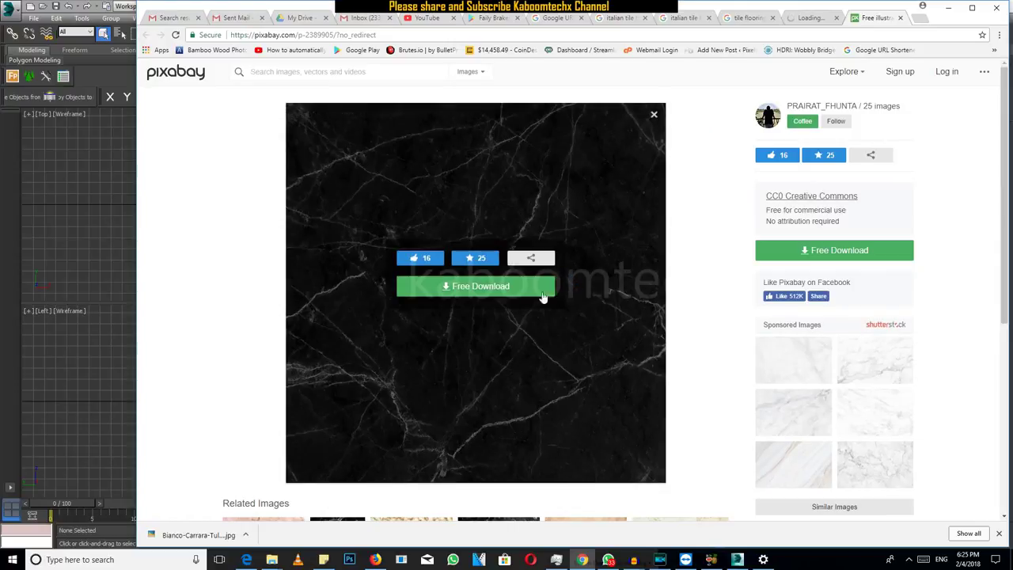
click(821, 32)
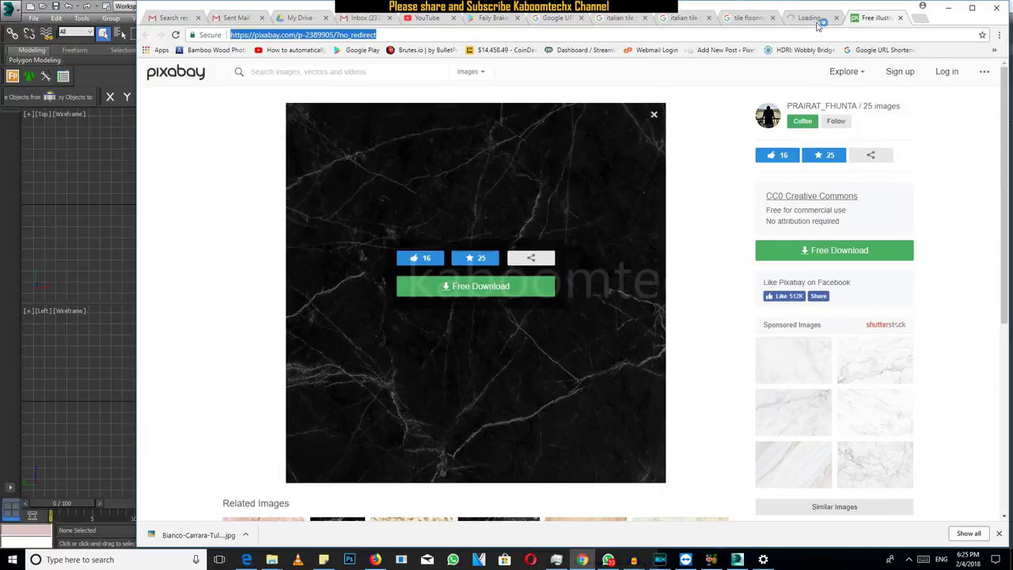
click(820, 22)
click(744, 19)
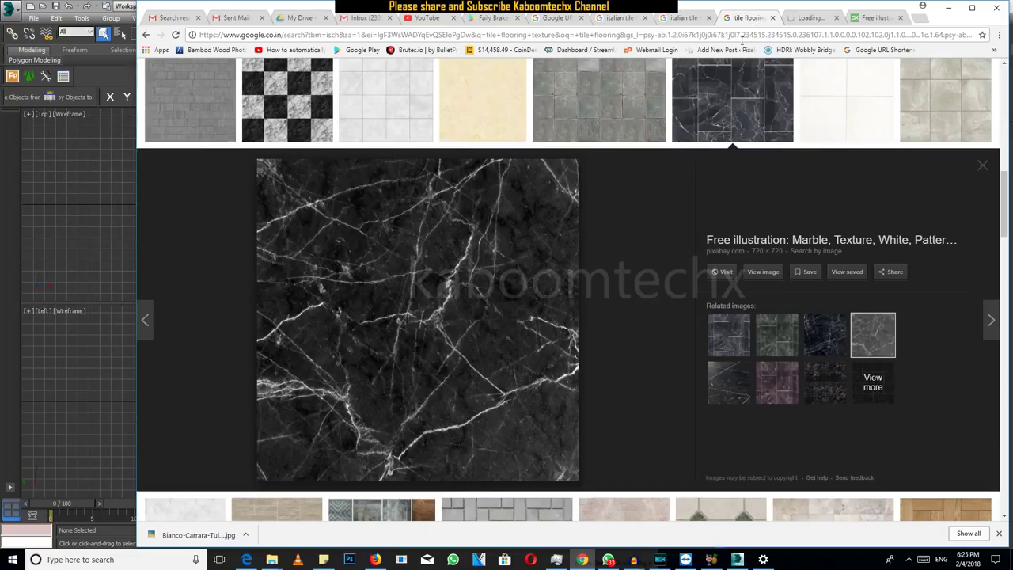
- Save the marble-2389905 black marble texture to disk from the Google Images preview
right_click(491, 251)
click(551, 358)
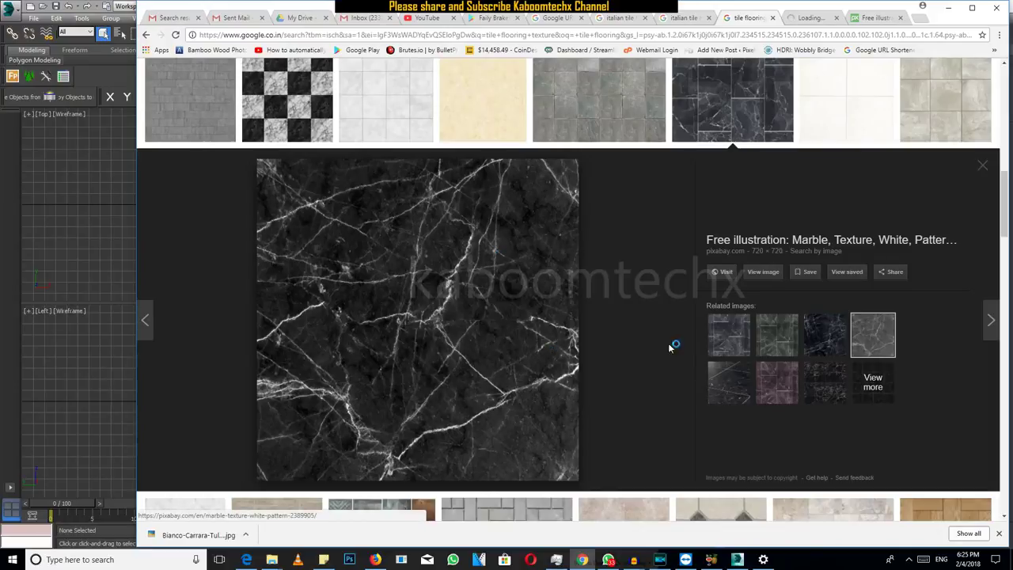
click(555, 267)
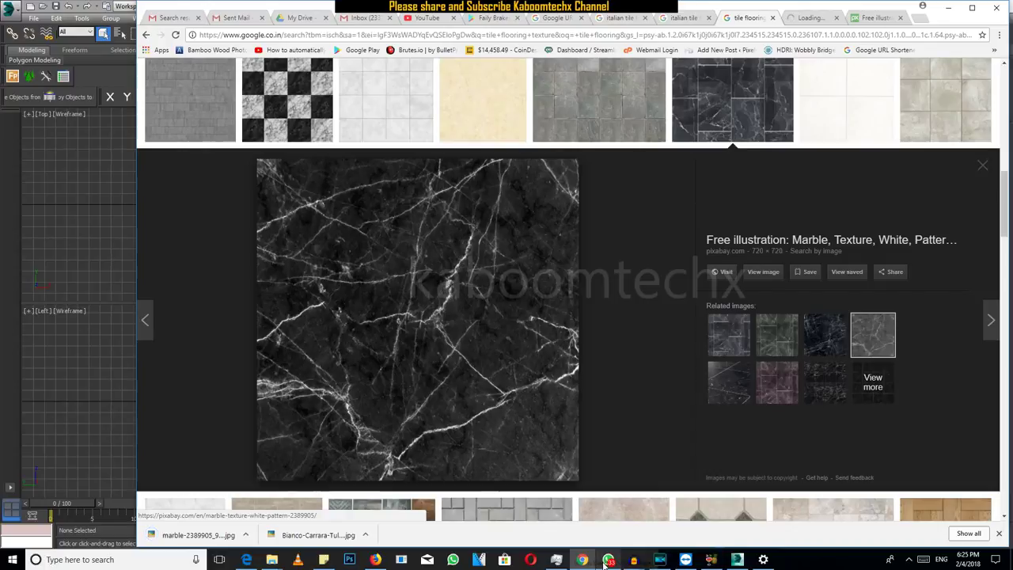
click(736, 560)
- Activate the Front view, orbit the Perspective grid, and look at the Box and Splines options
click(709, 274)
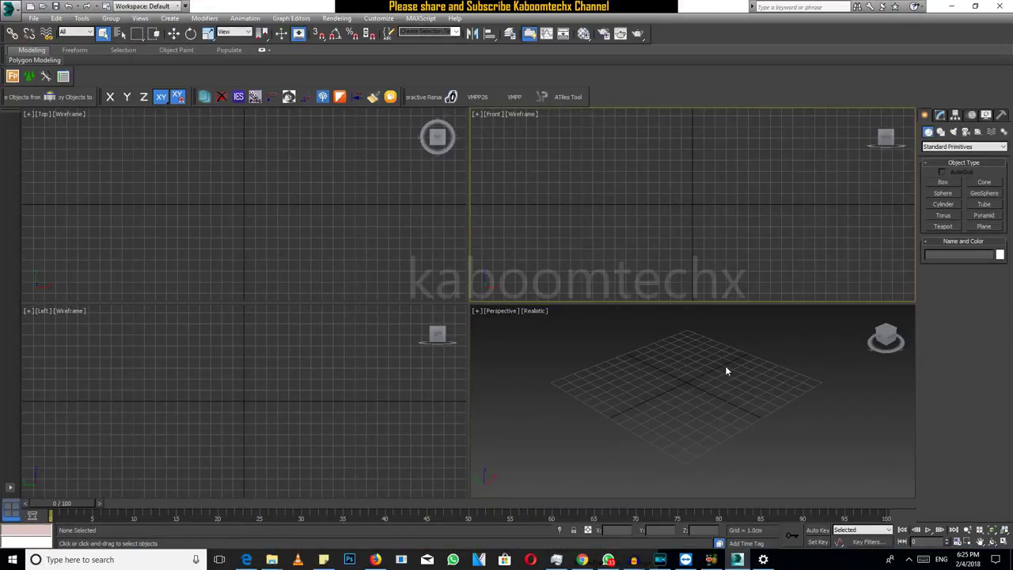
alt+middle_drag(722, 387, 752, 392)
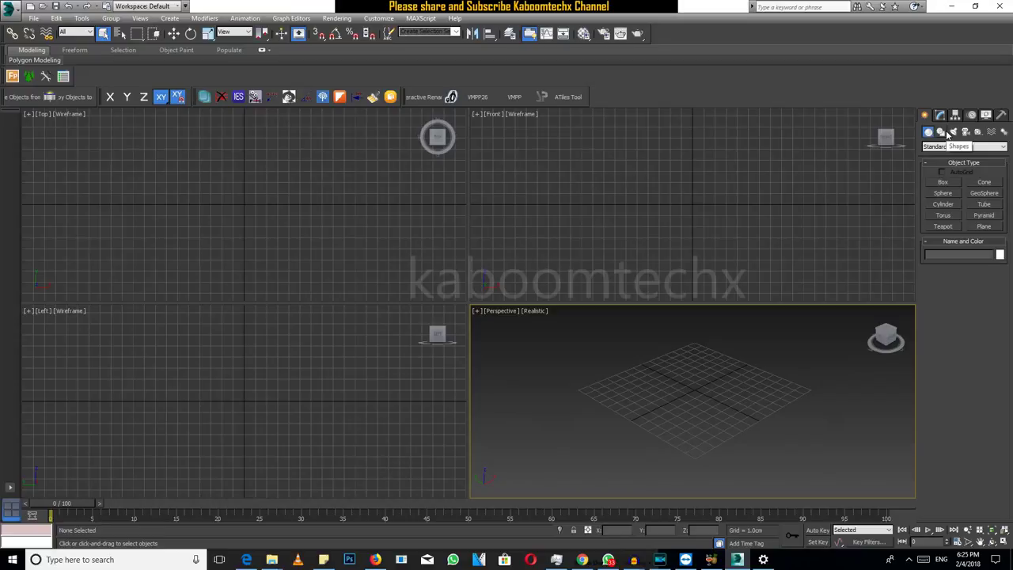
click(944, 186)
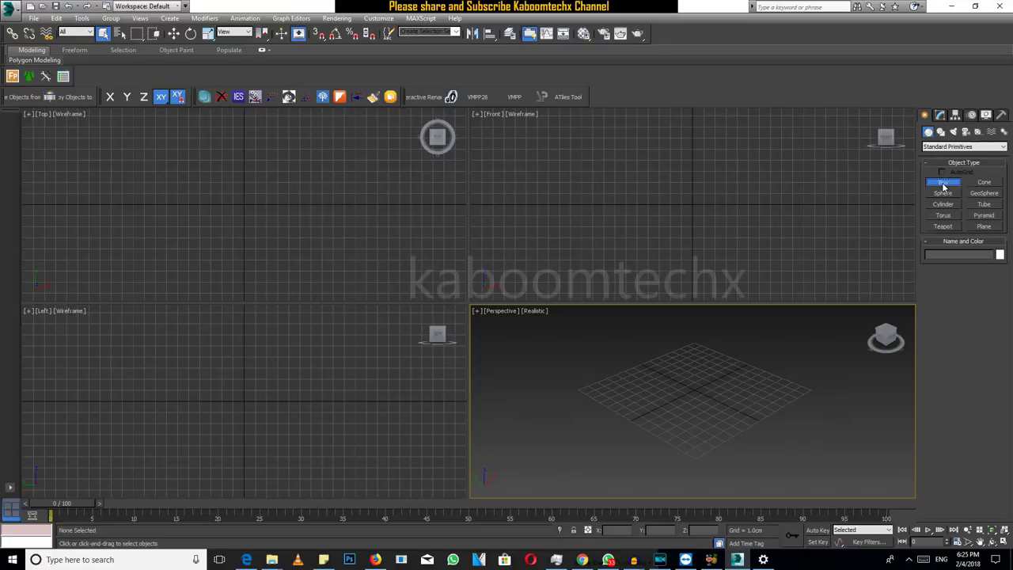
click(941, 131)
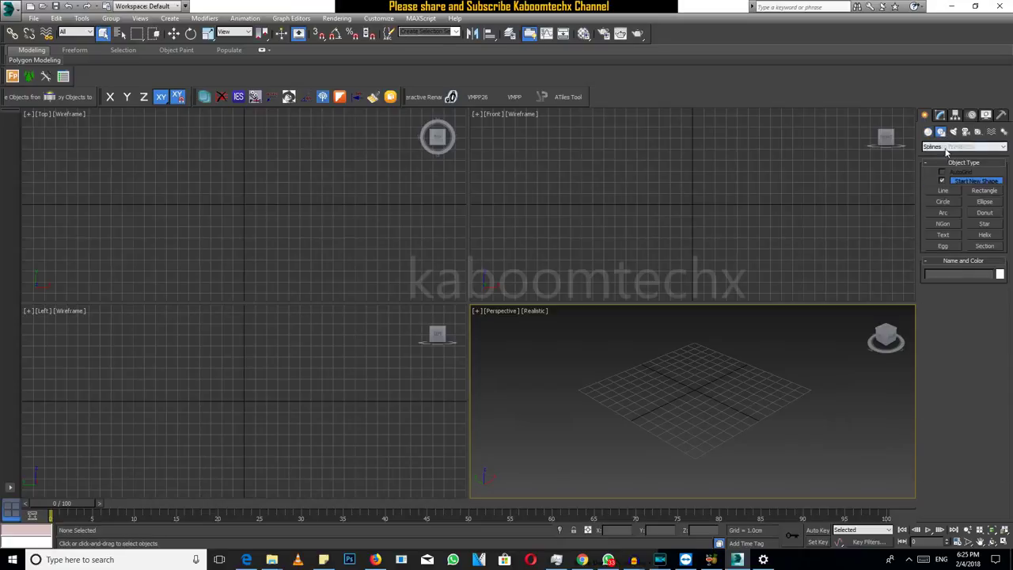
click(984, 191)
click(929, 132)
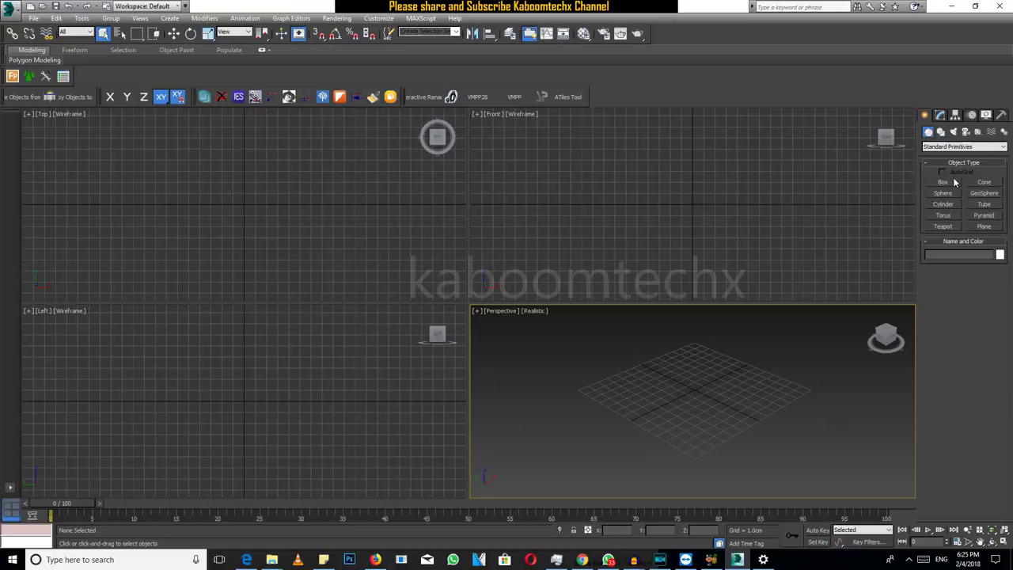
- Browse the Geometry and Shapes category lists, ending with Splines shown
click(951, 147)
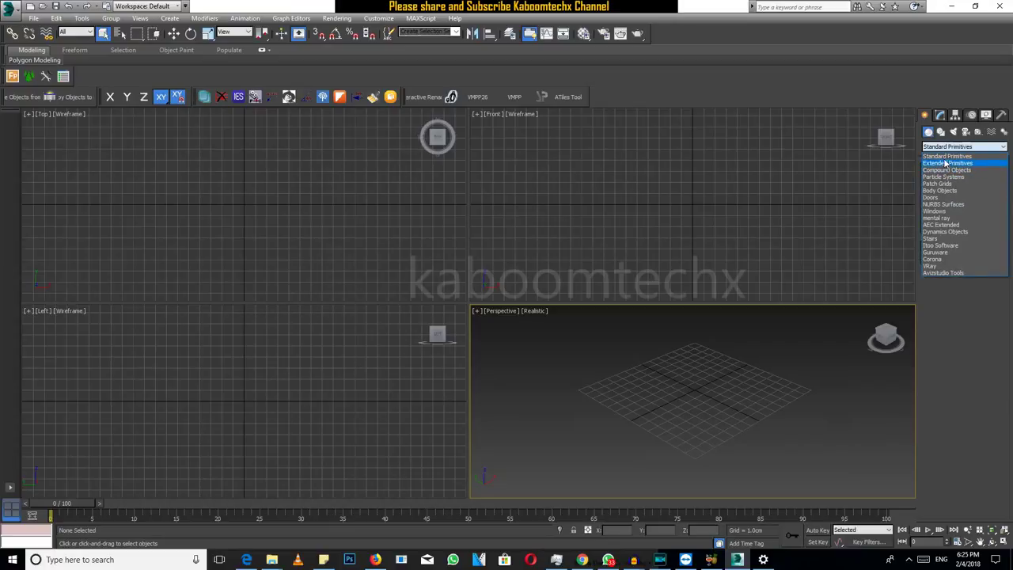
click(944, 156)
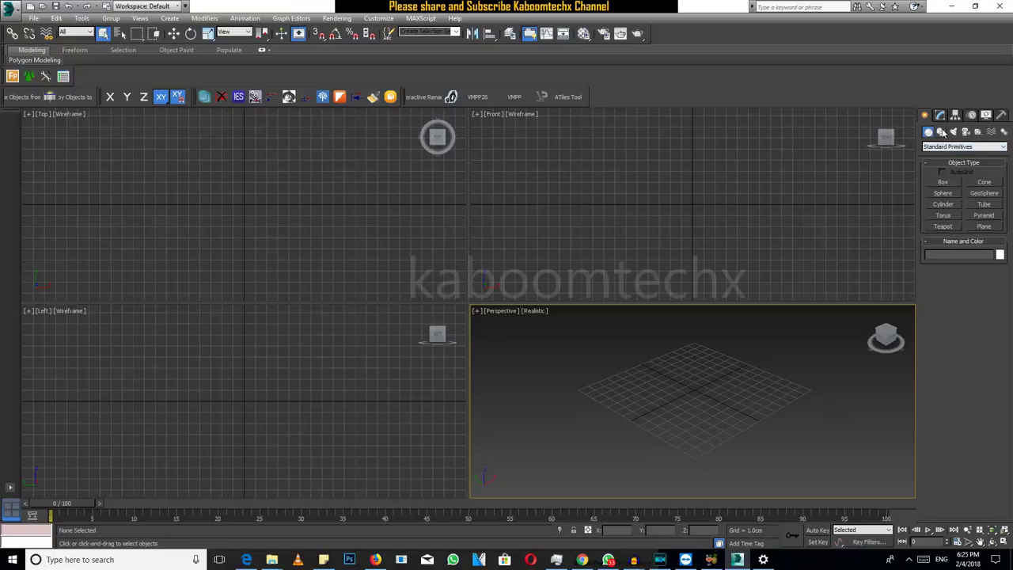
click(941, 132)
click(940, 146)
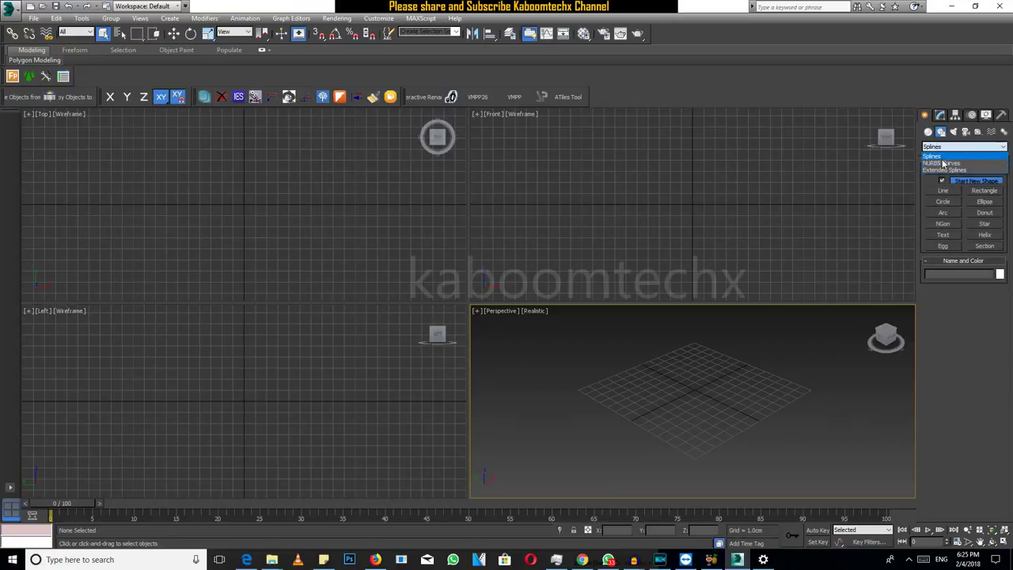
click(943, 164)
click(928, 132)
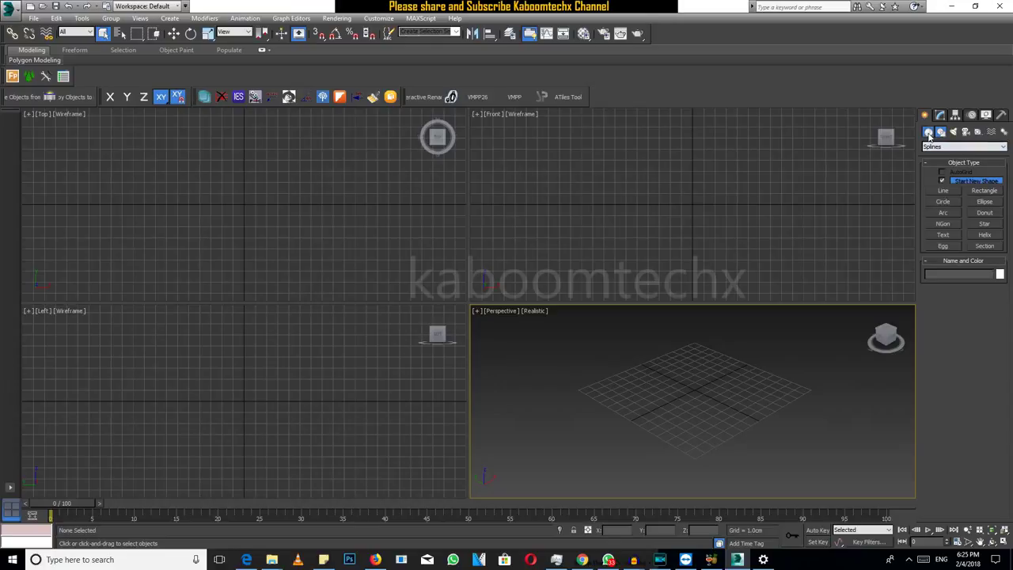
- Draw a plane in the Top viewport and set its length and width to 300 cm
click(985, 228)
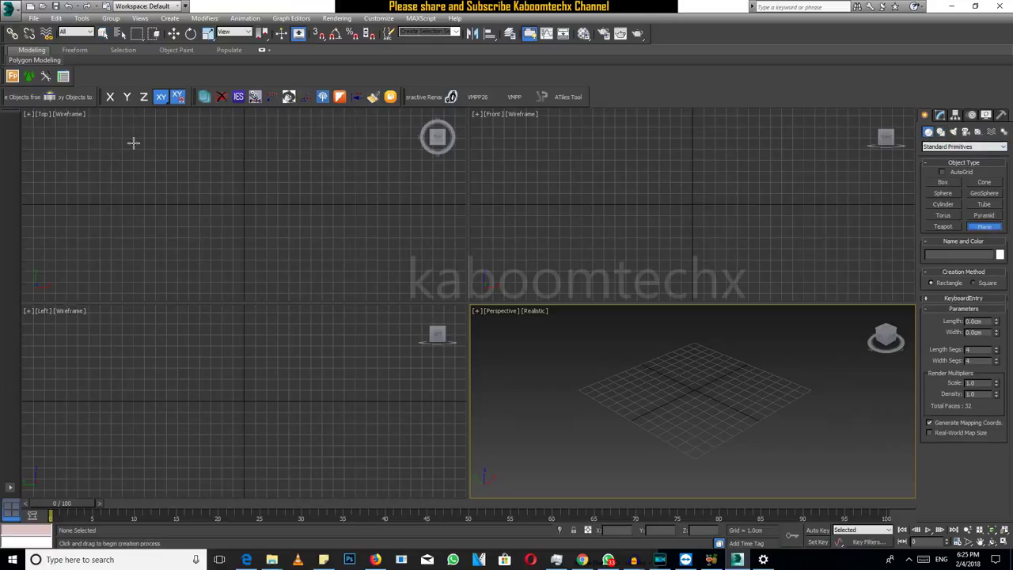
drag(134, 144, 364, 291)
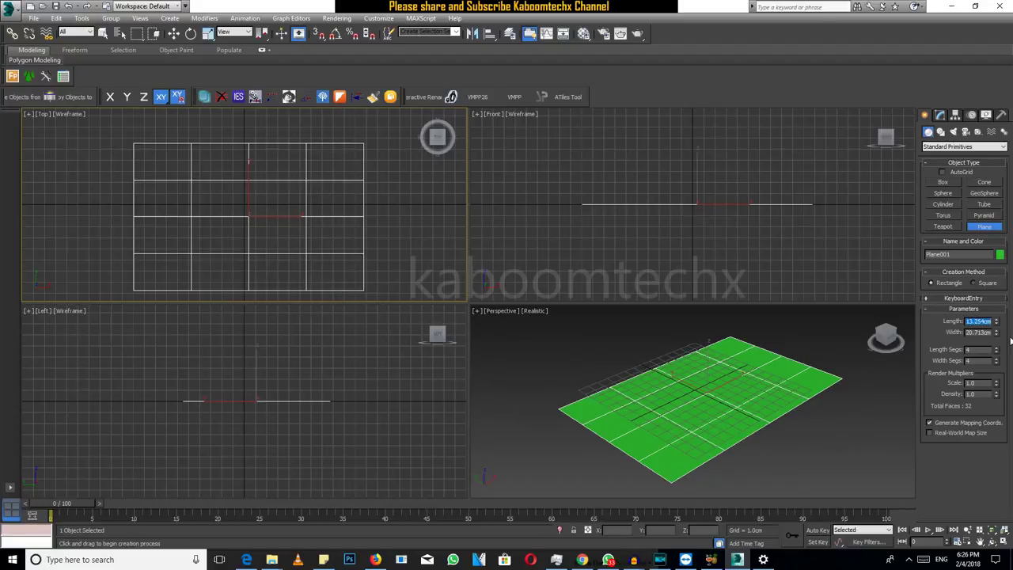
text(3)
text(3)
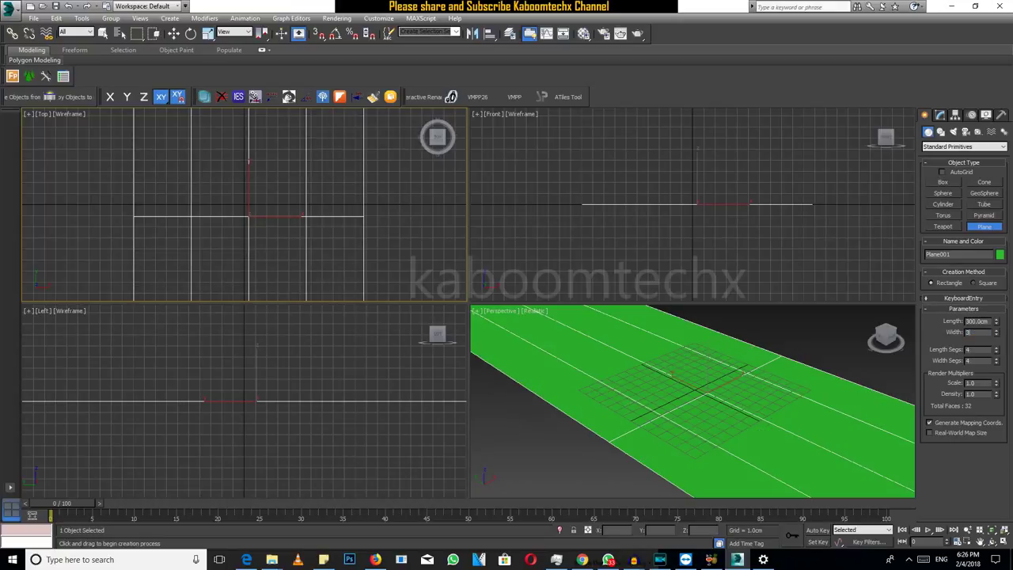
key(Return)
scroll(750, 428, down, 5)
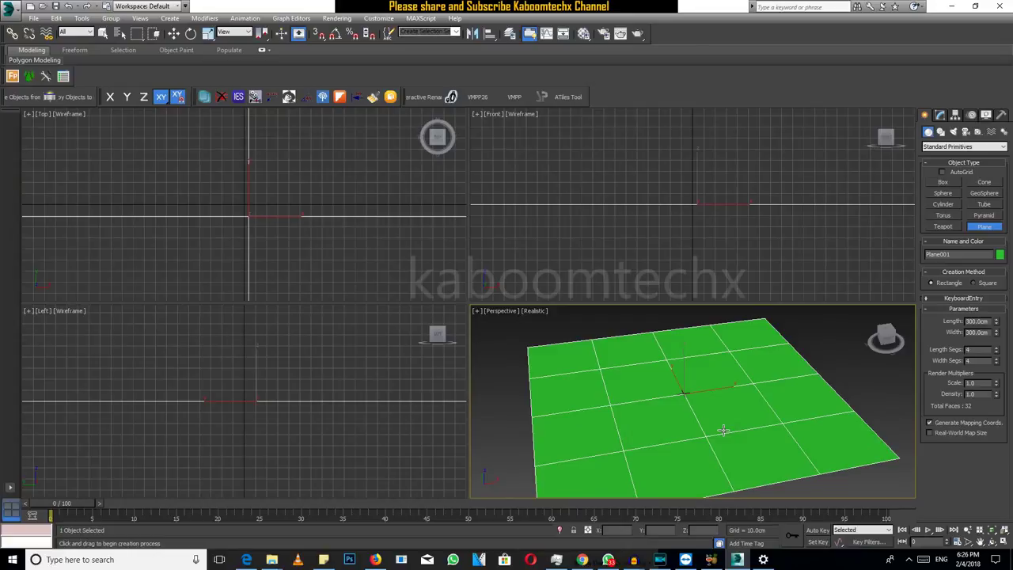
scroll(670, 406, down, 5)
scroll(671, 405, up, 3)
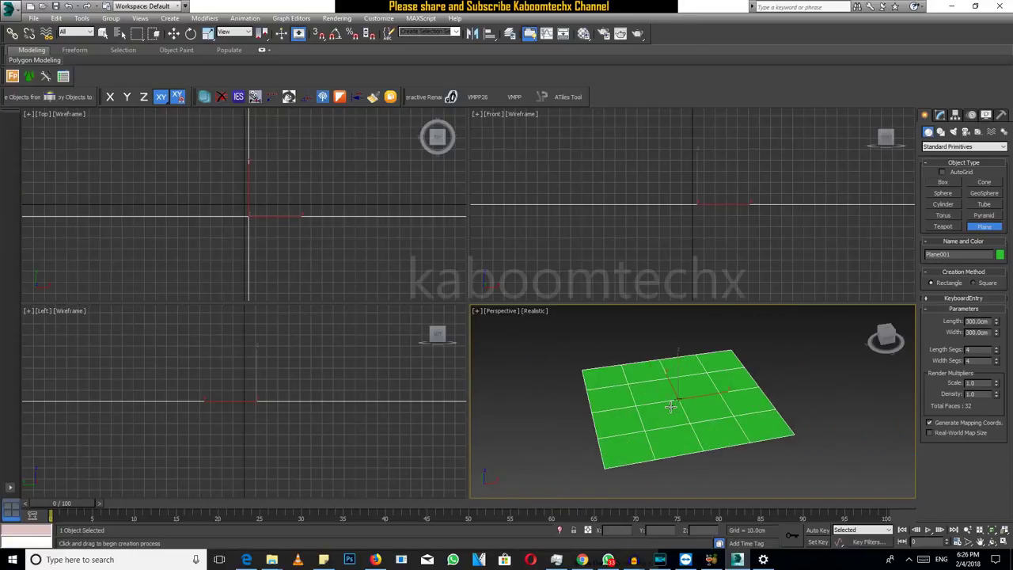
scroll(673, 404, up, 3)
scroll(677, 401, up, 2)
mouse_move(676, 400)
alt+middle_down()
mouse_move(676, 425)
mouse_move(790, 370)
alt+middle_up()
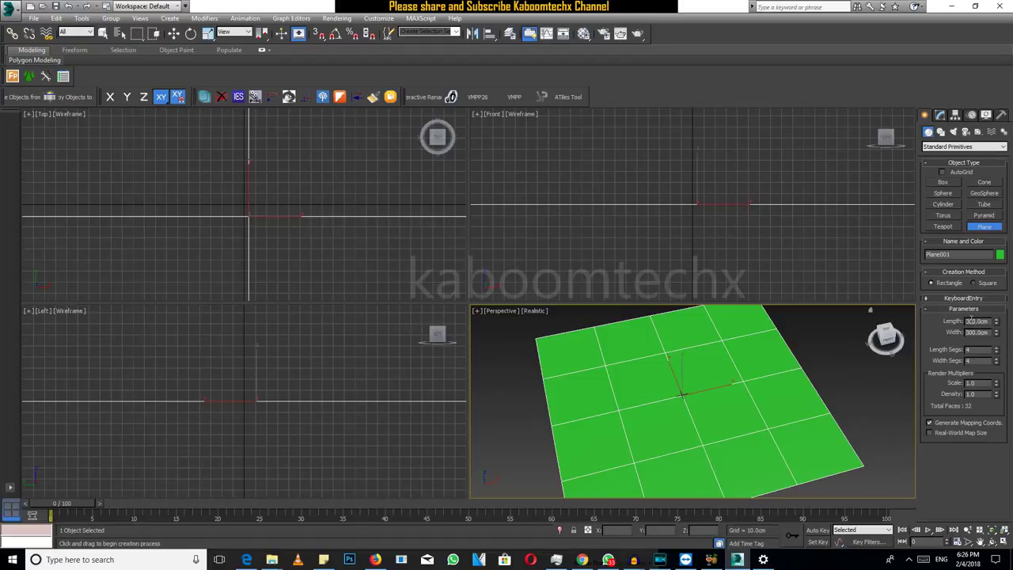
- Try higher plane segment counts, up to 10 length and 6 width segments
click(997, 349)
click(997, 349)
click(998, 349)
click(997, 349)
click(997, 360)
click(997, 360)
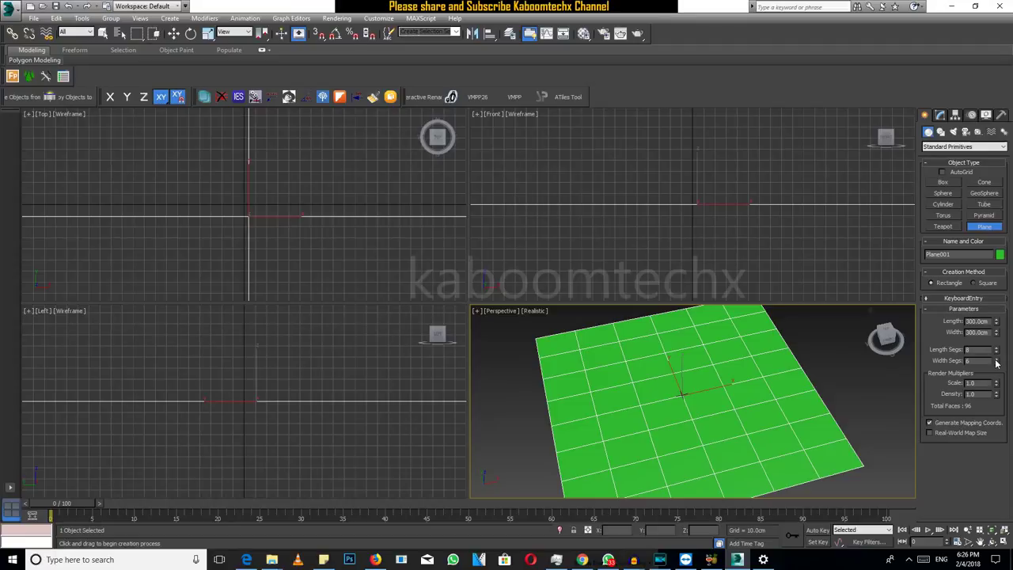
click(997, 348)
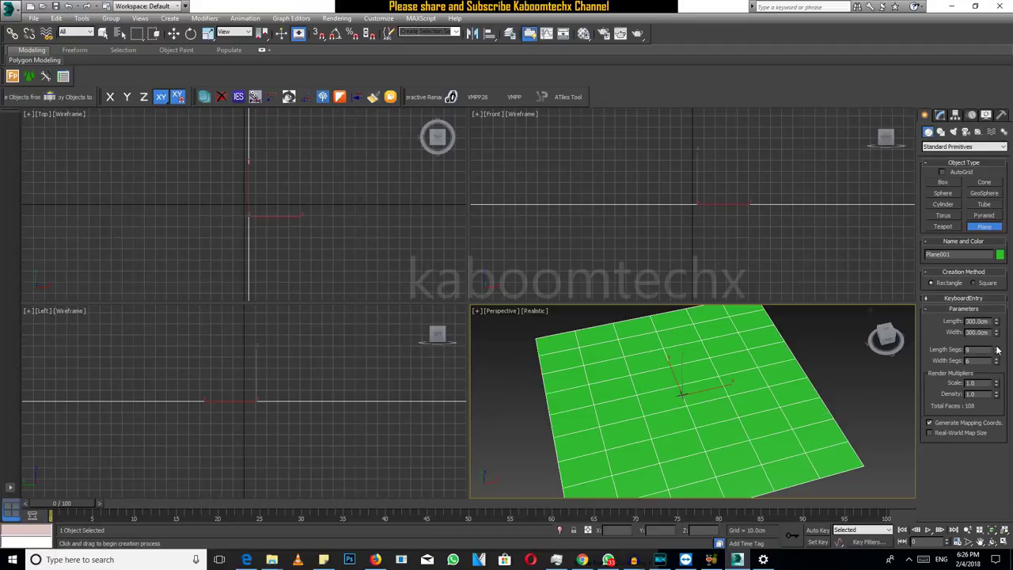
click(998, 348)
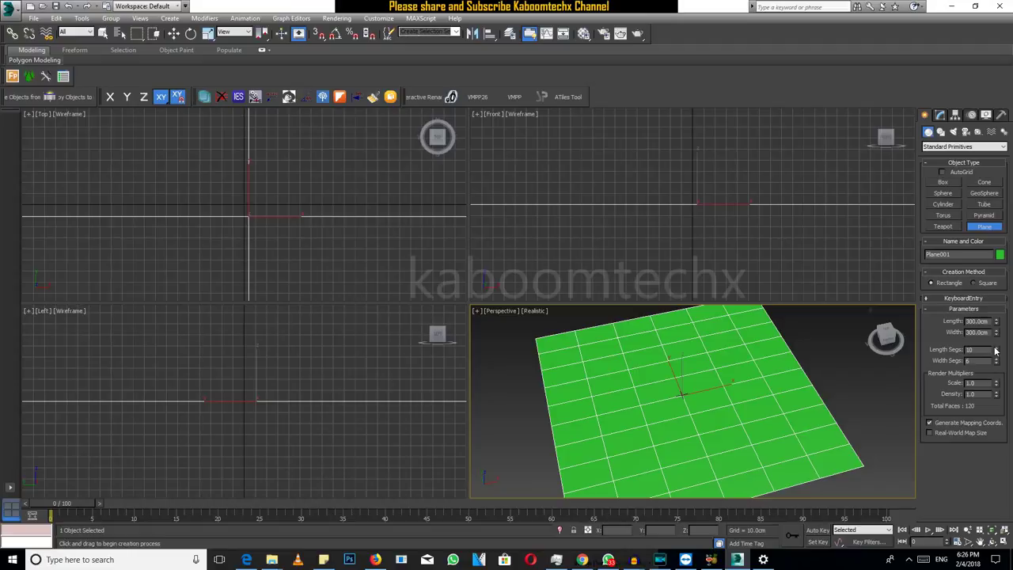
- Bring both length and width segments down to 5 and exit plane creation
click(997, 353)
click(998, 354)
click(997, 353)
click(998, 354)
click(997, 354)
click(997, 364)
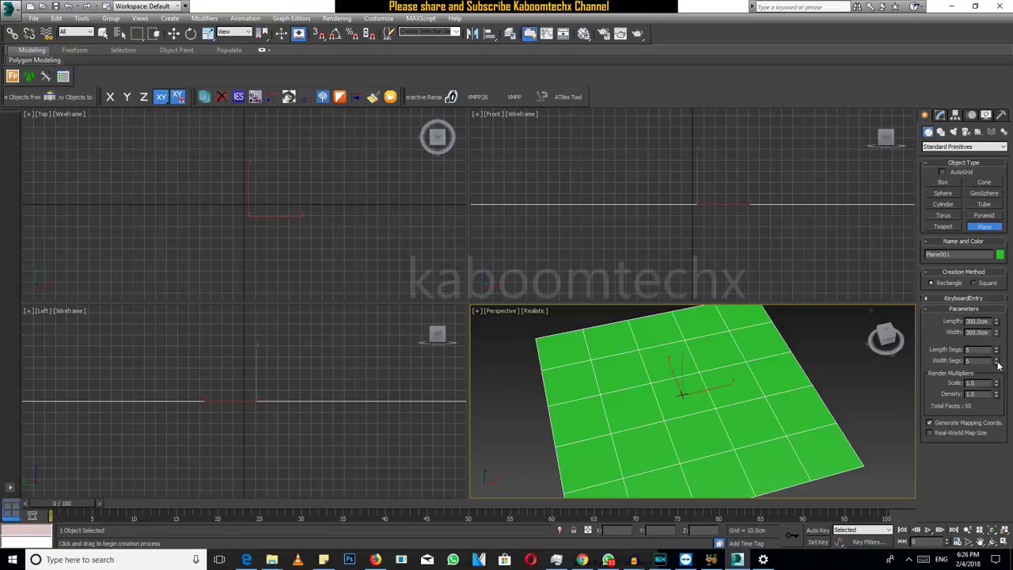
alt+middle_drag(815, 406, 794, 401)
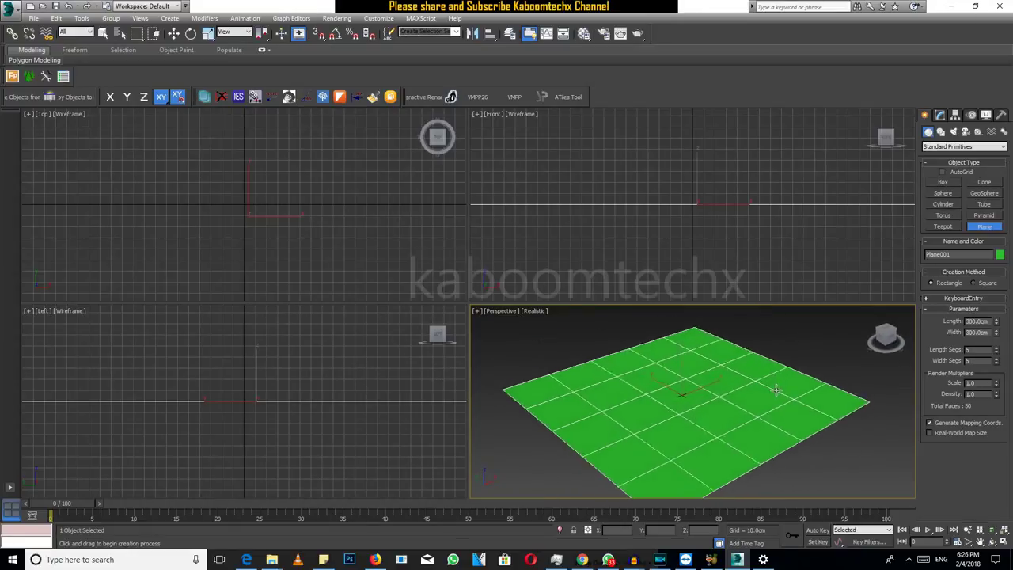
right_click(799, 400)
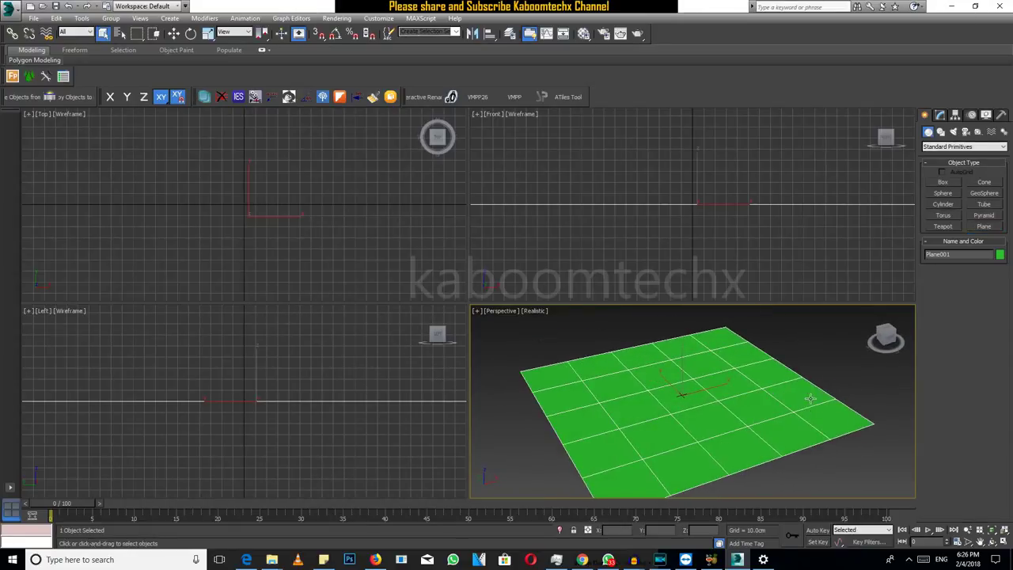
- Switch to Splines, enable vertex snapping and check the snap settings
click(942, 132)
click(981, 192)
scroll(367, 260, down, 2)
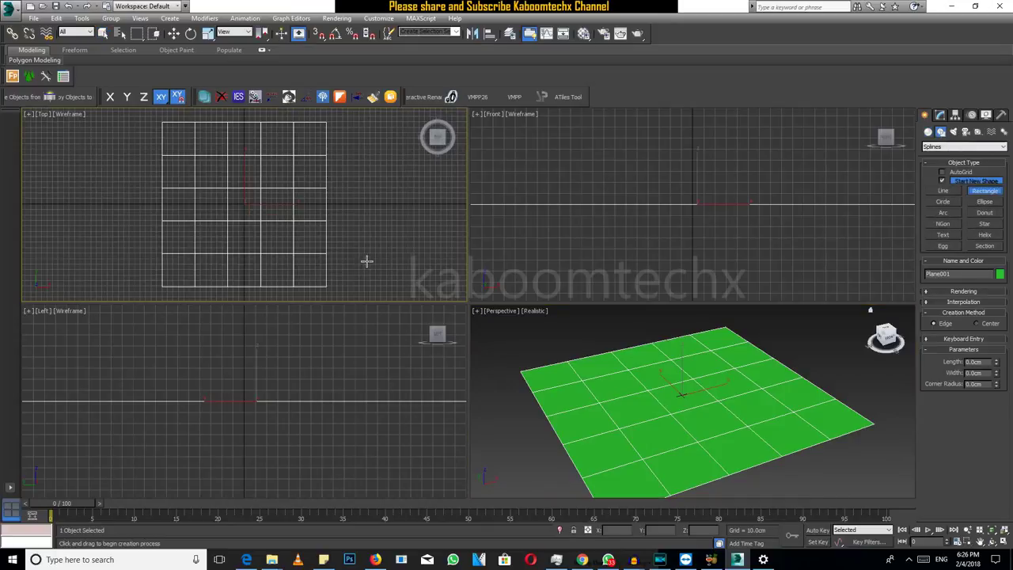
scroll(310, 186, up, 1)
scroll(310, 186, up, 1)
click(318, 33)
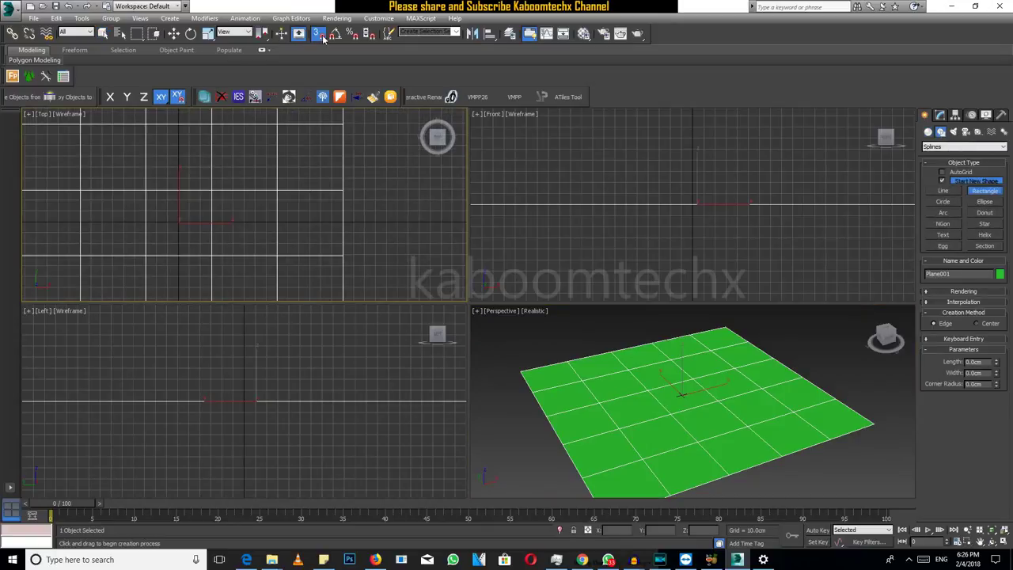
right_click(294, 175)
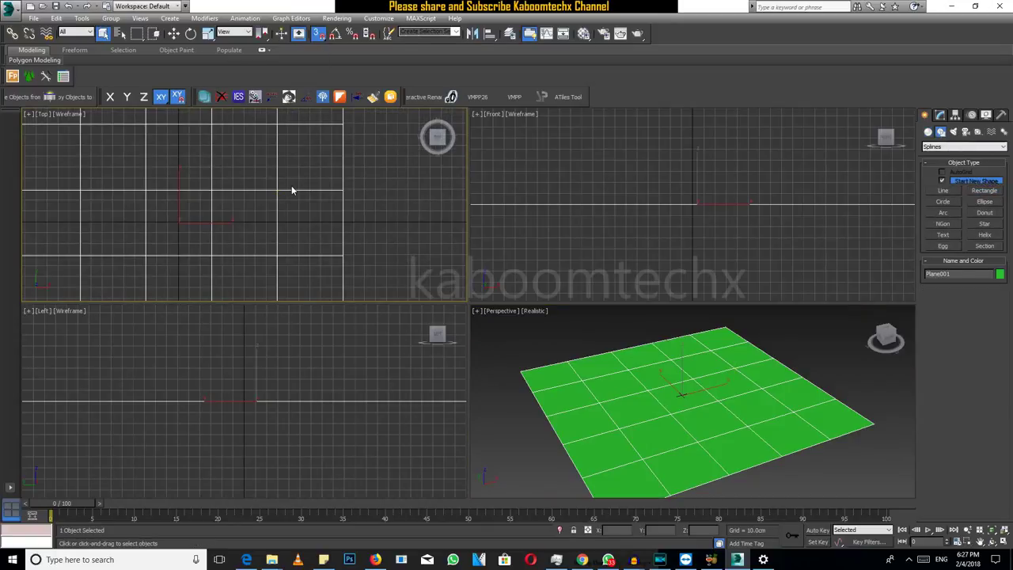
right_click(316, 34)
click(578, 209)
- Draw a rectangle over the plane, then undo it and exit rectangle creation
click(983, 191)
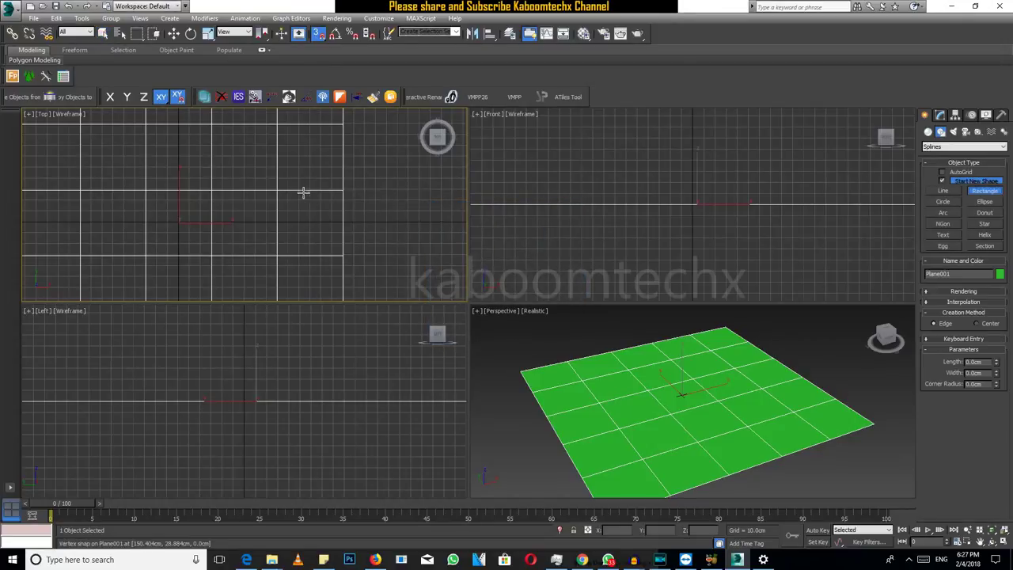
middle_drag(288, 183, 301, 160)
drag(301, 162, 365, 226)
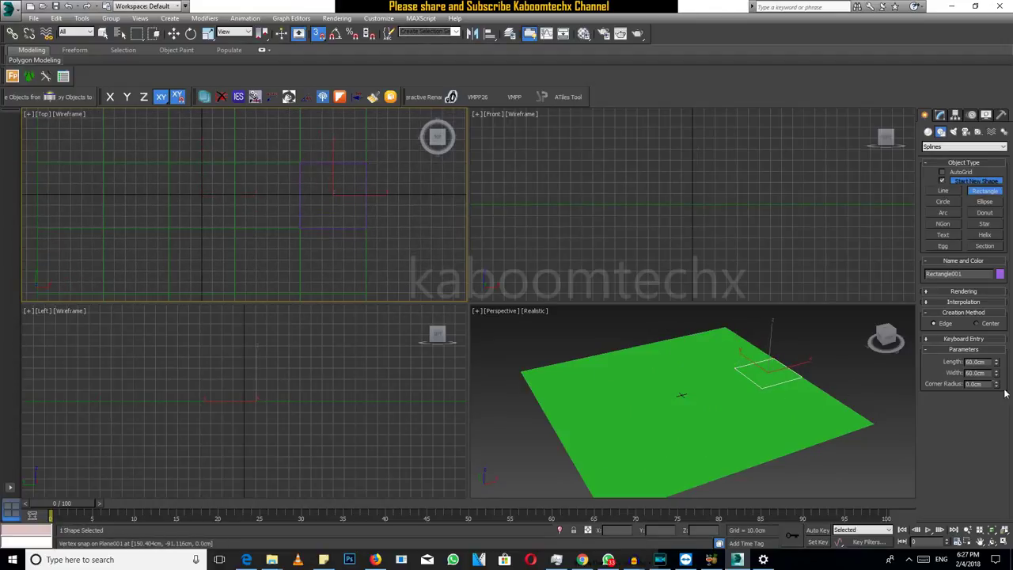
key(ctrl+z)
right_click(866, 383)
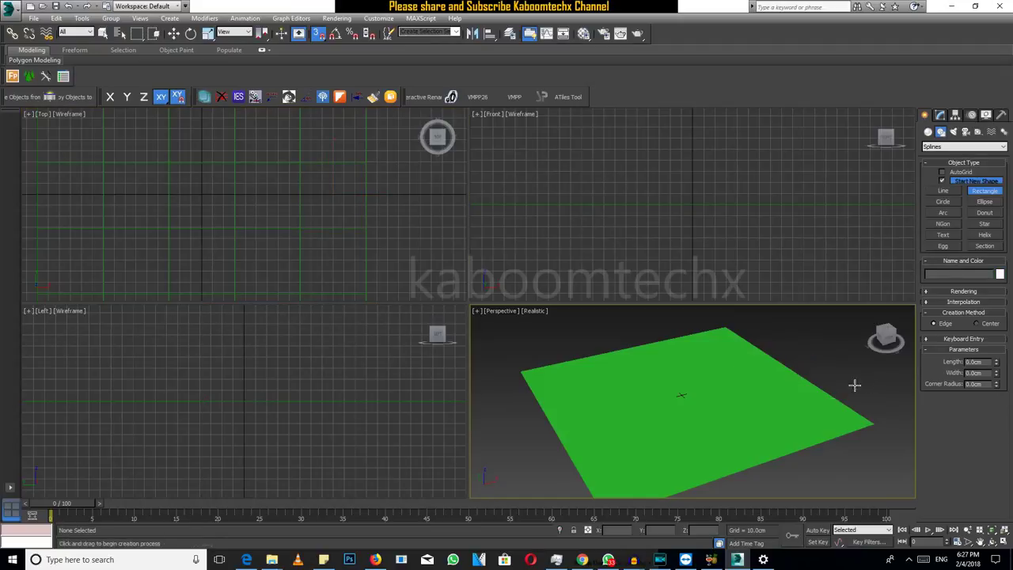
- Reselect Plane001 and open its Modifier List in the Modify panel
click(790, 400)
mouse_move(737, 437)
alt+middle_down()
mouse_move(745, 452)
mouse_move(715, 442)
mouse_move(709, 421)
alt+middle_up()
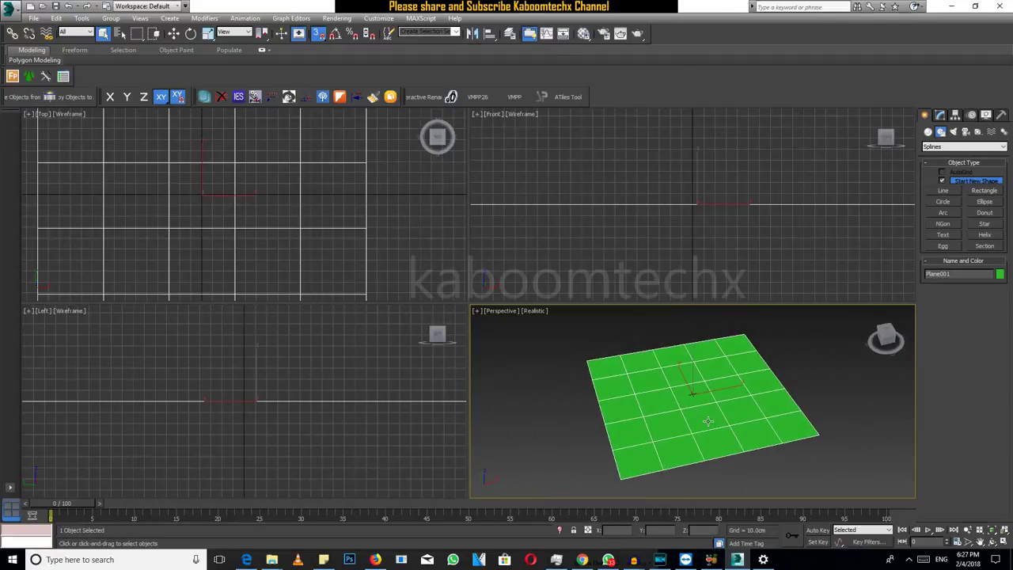
click(943, 117)
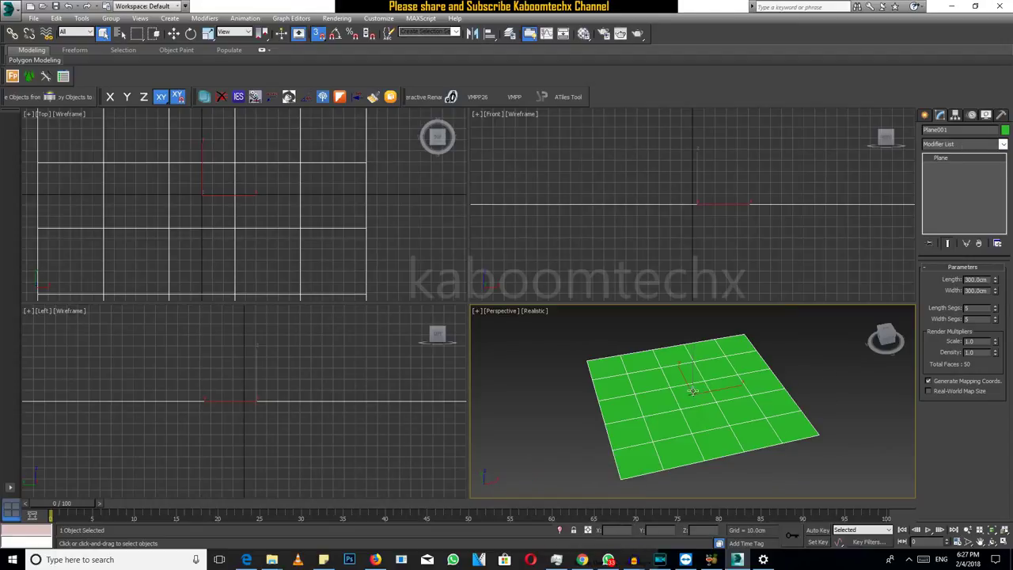
click(958, 144)
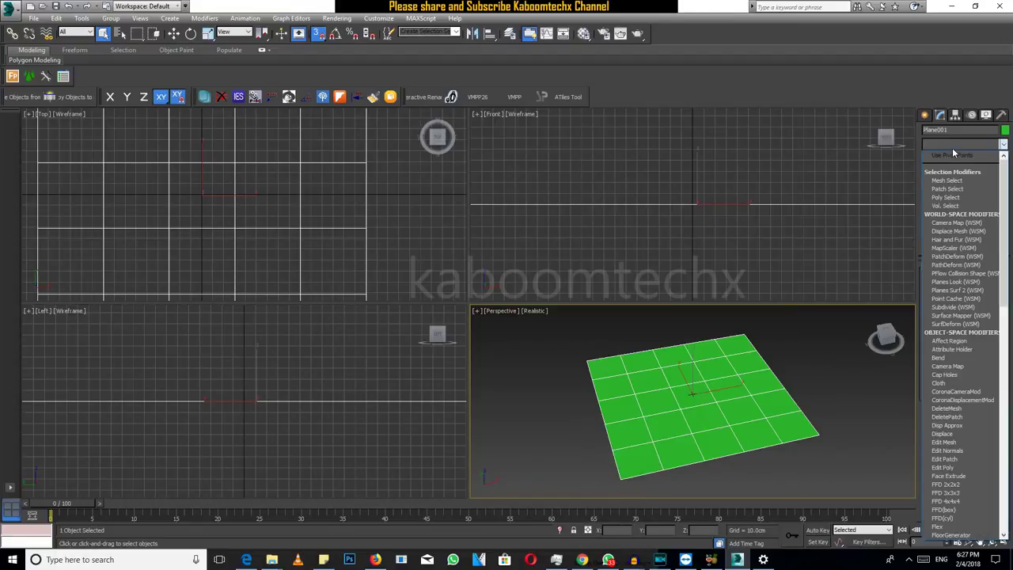
- Add an Edit Poly modifier, select all polygons and start the Inset operation
text(esh)
click(946, 181)
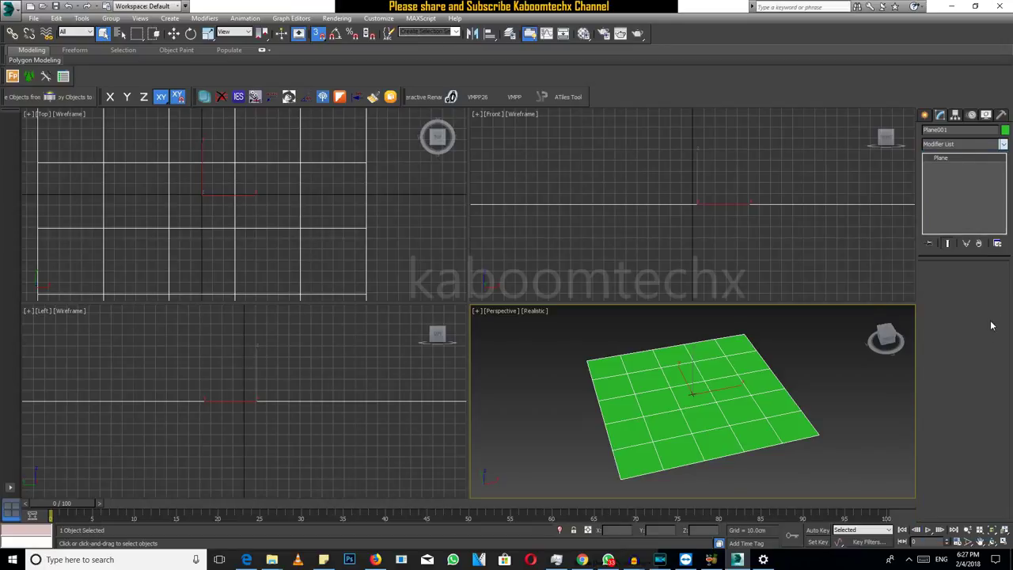
click(973, 349)
key(ctrl+a)
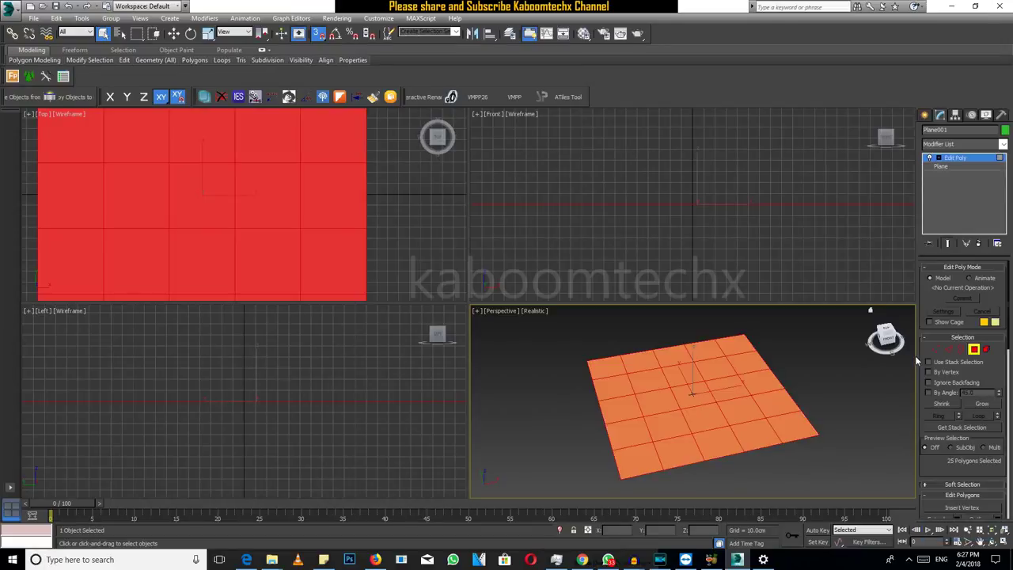
alt+middle_drag(696, 412, 707, 420)
right_click(721, 377)
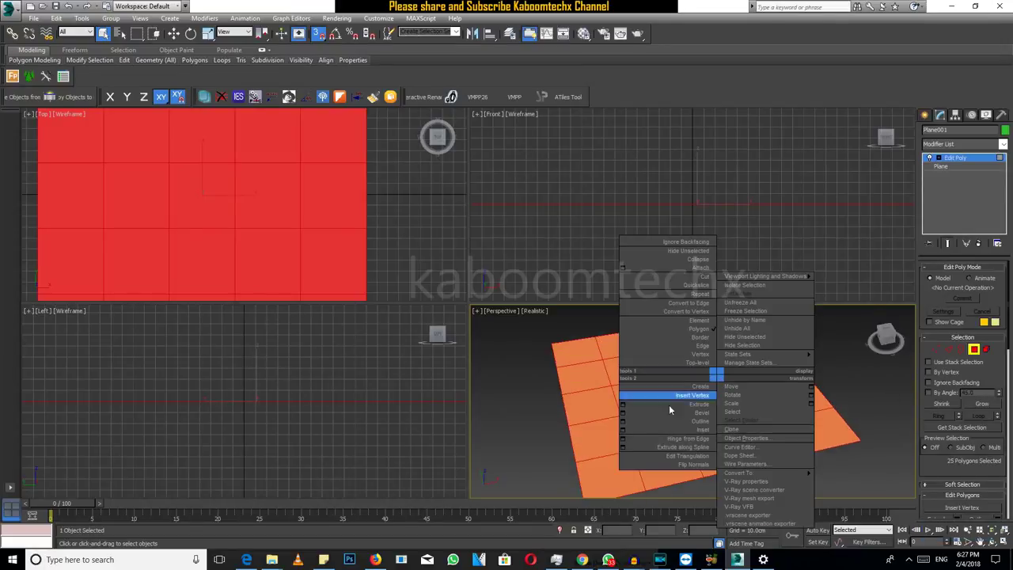
click(622, 426)
- Set Inset grouping to By Polygon with an amount of about 1.13 cm
click(651, 426)
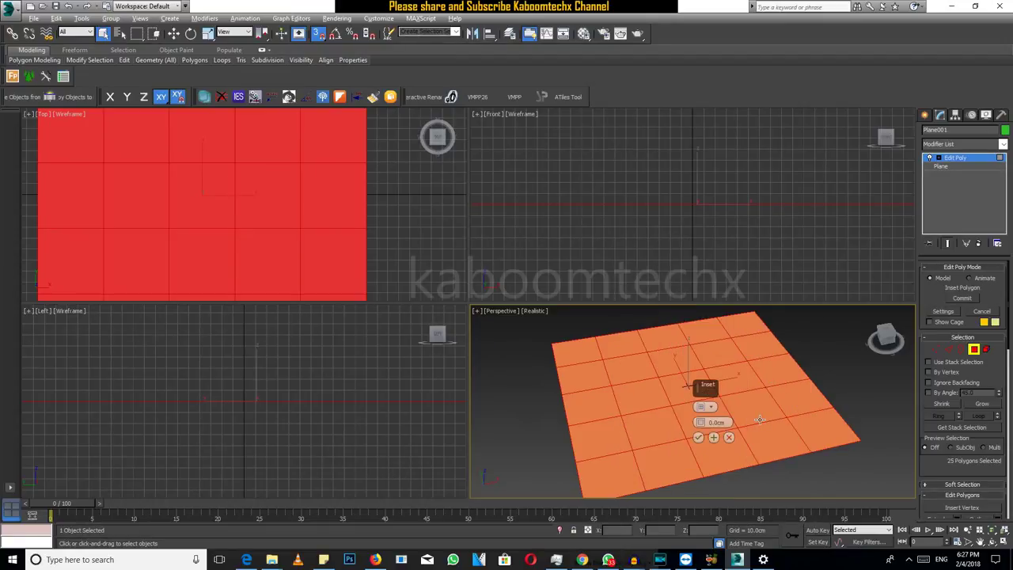
key(alt+w)
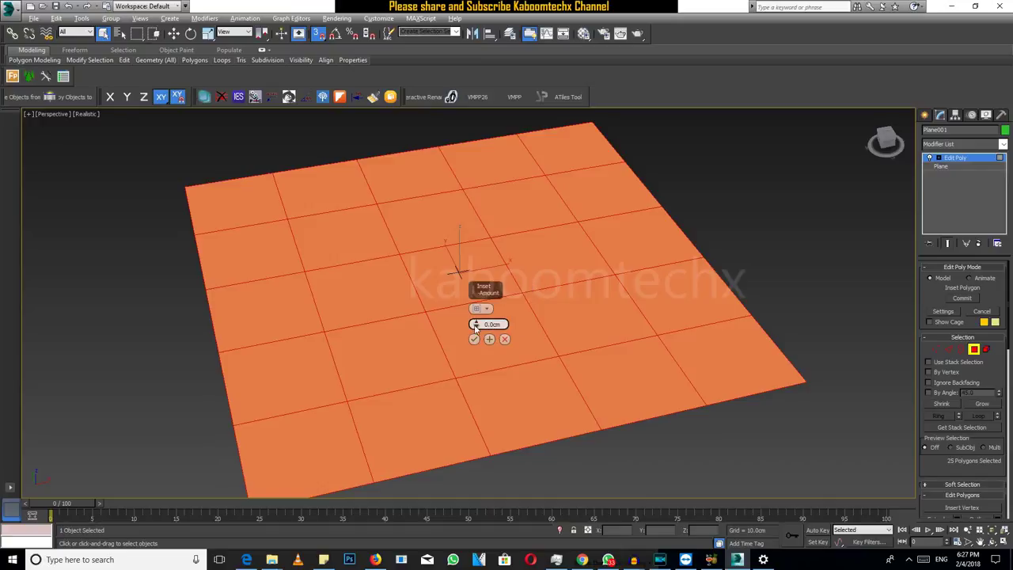
drag(473, 325, 487, 264)
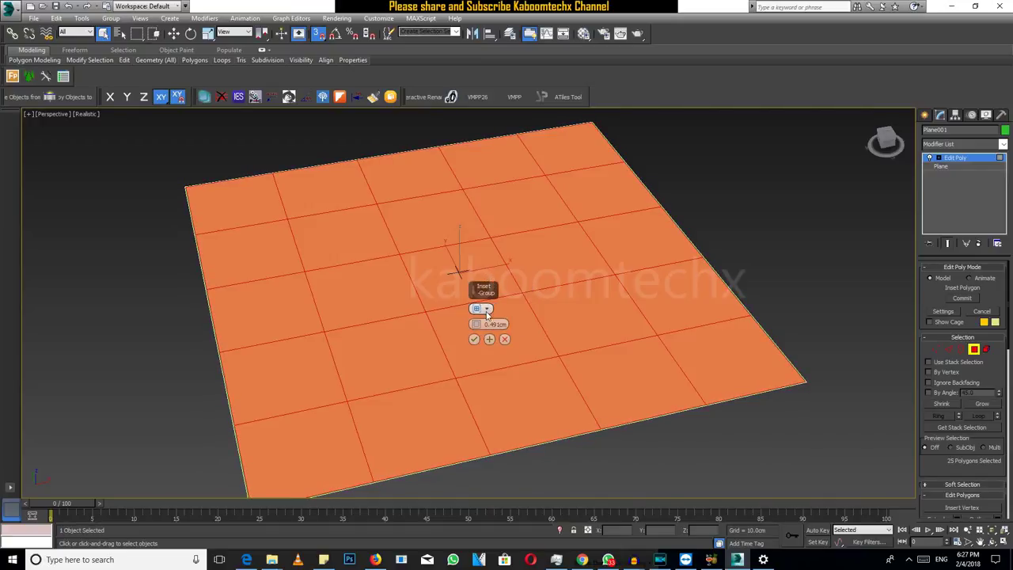
click(484, 308)
click(515, 329)
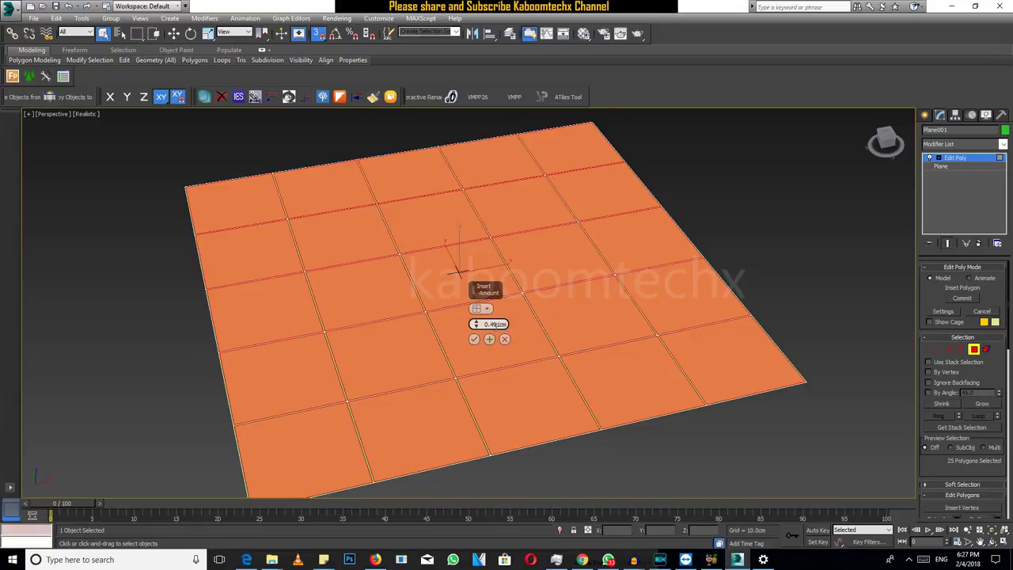
mouse_move(476, 325)
mouse_down()
mouse_move(484, 262)
mouse_move(417, 327)
mouse_up()
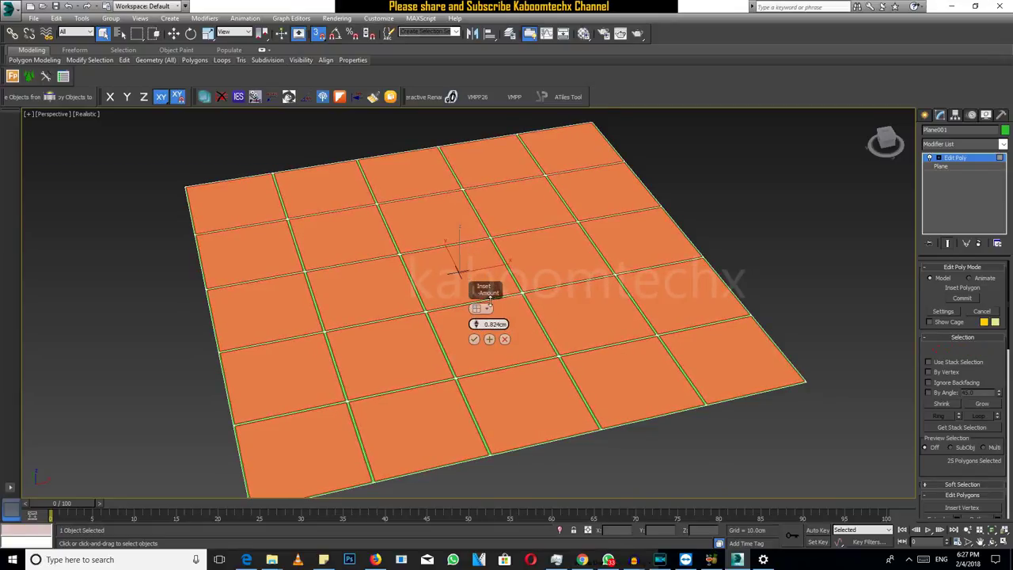
scroll(417, 327, up, 2)
scroll(417, 327, up, 2)
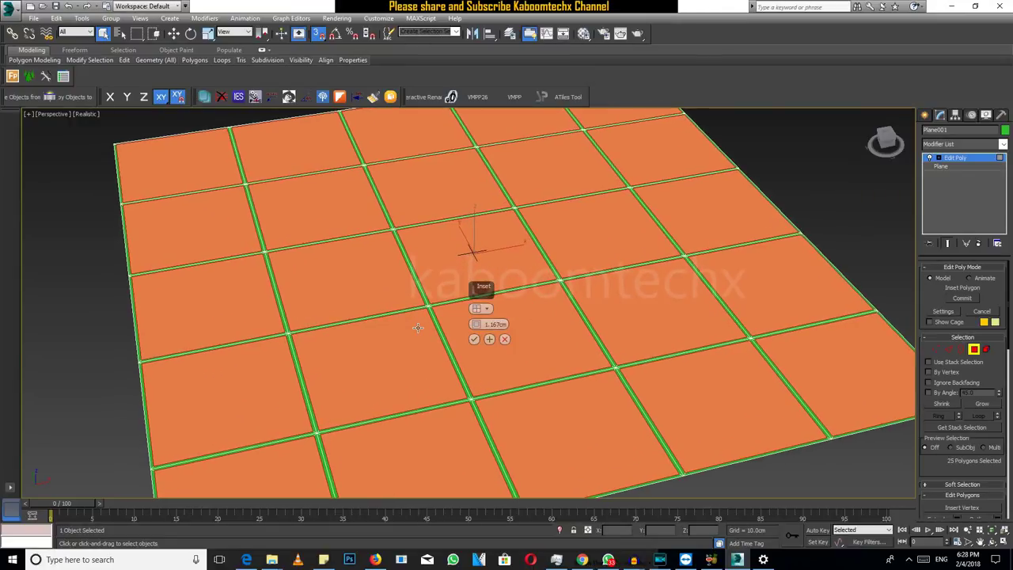
mouse_move(486, 334)
mouse_down()
mouse_move(483, 367)
mouse_move(493, 313)
mouse_up()
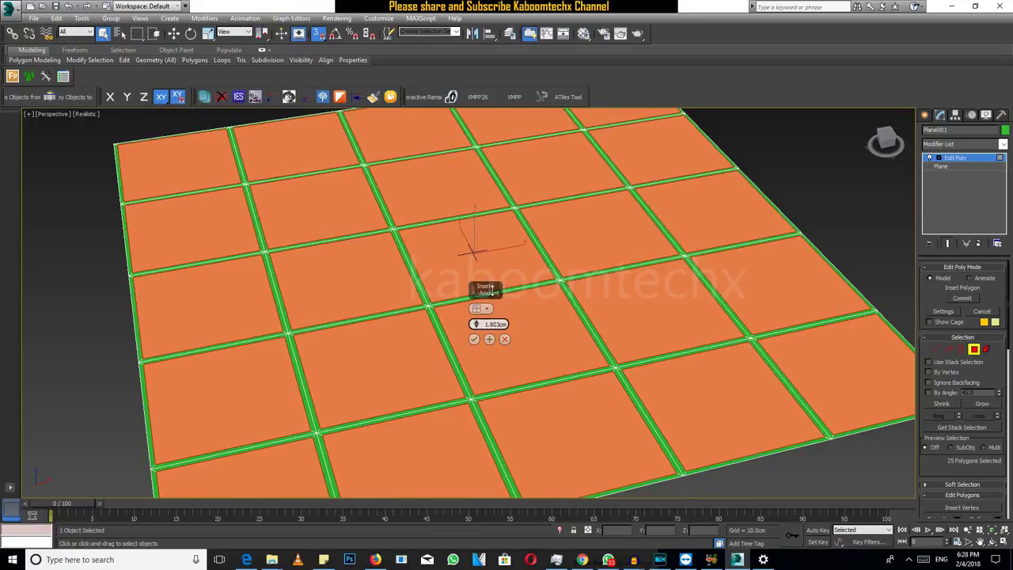
drag(492, 313, 491, 321)
click(582, 559)
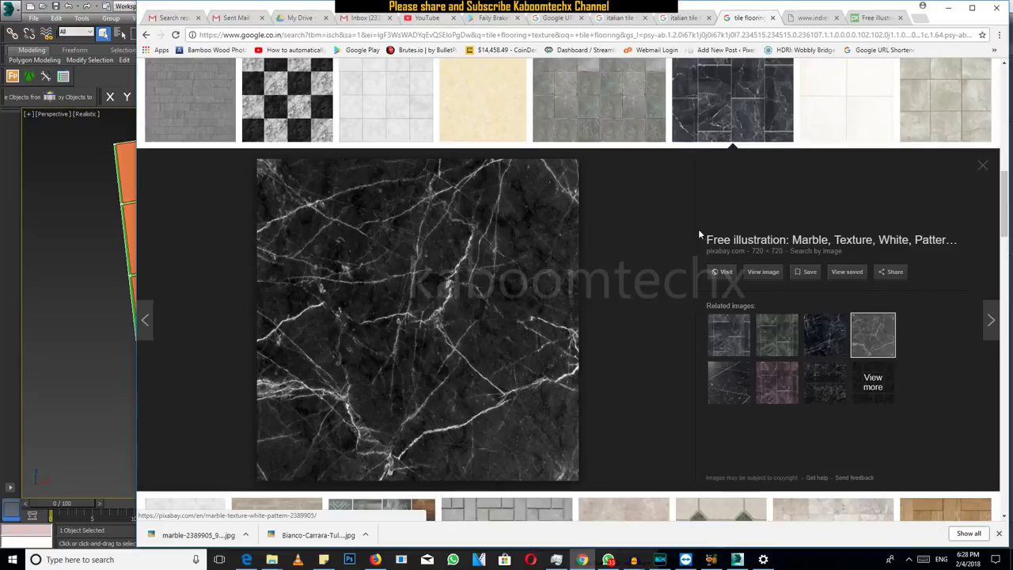
click(828, 19)
click(695, 19)
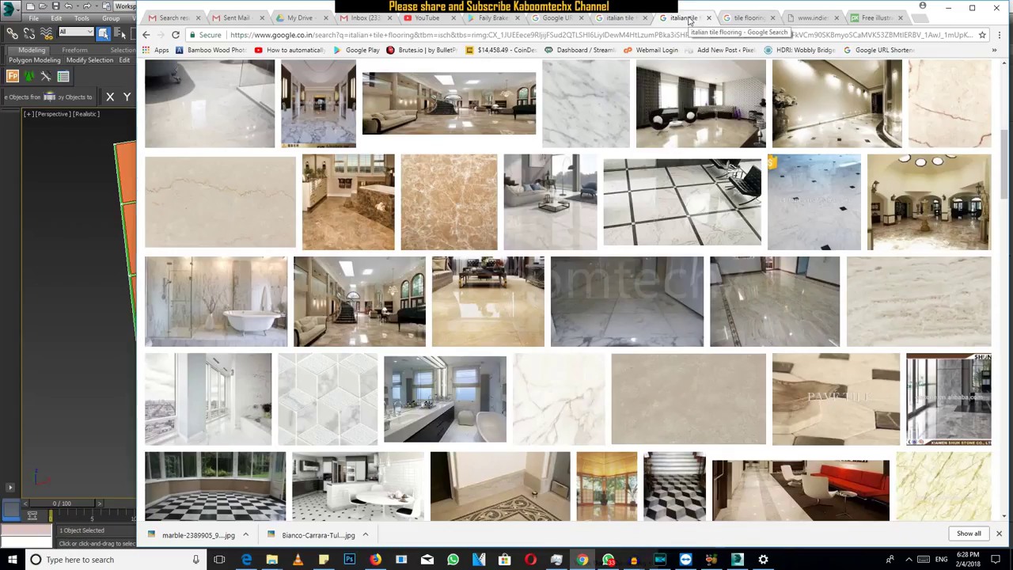
click(699, 225)
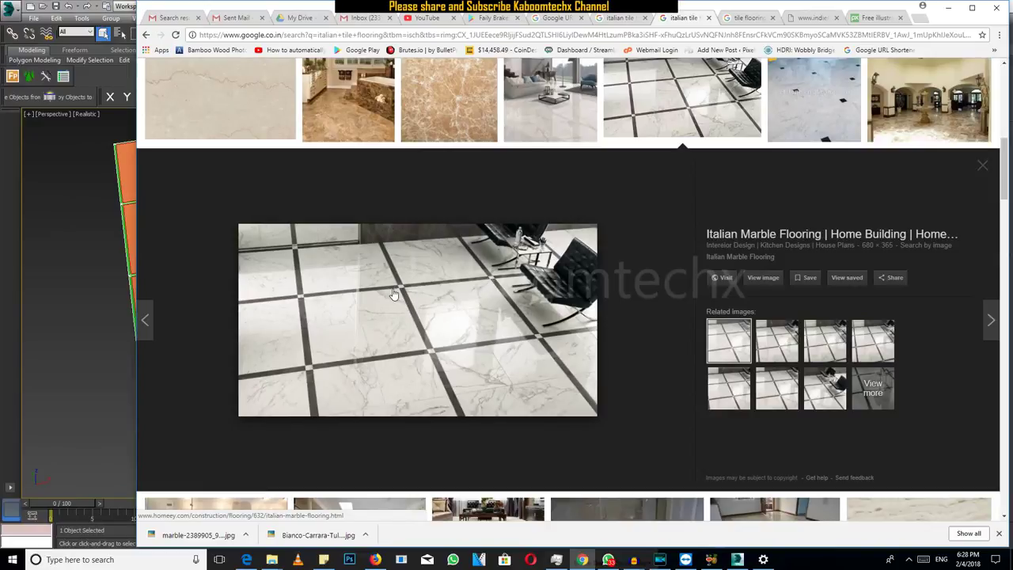
click(949, 7)
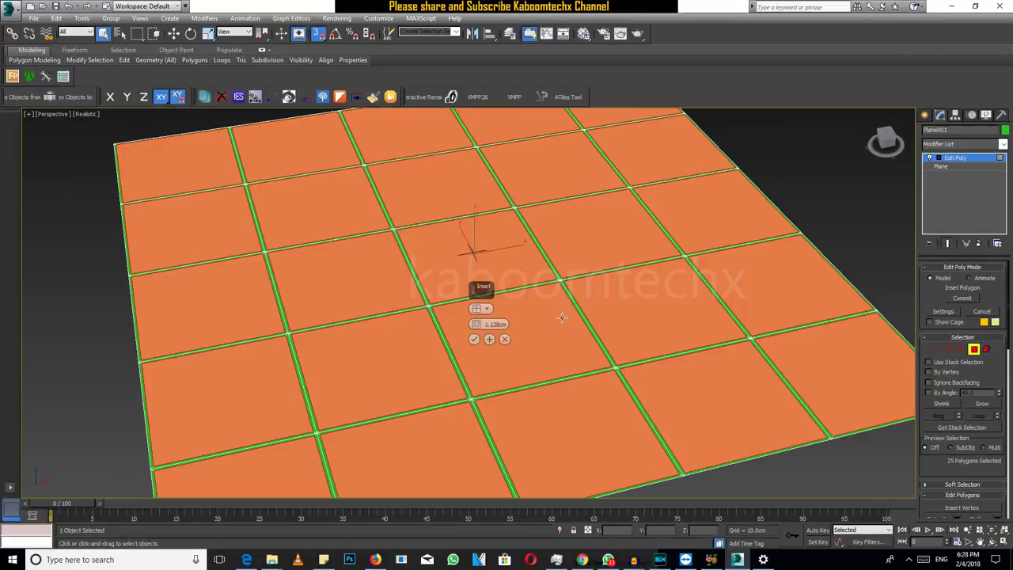
- Commit the inset at 0.962 cm, leaving thin grout gaps between the 25 tiles, then deselect
scroll(559, 291, up, 1)
scroll(471, 305, up, 2)
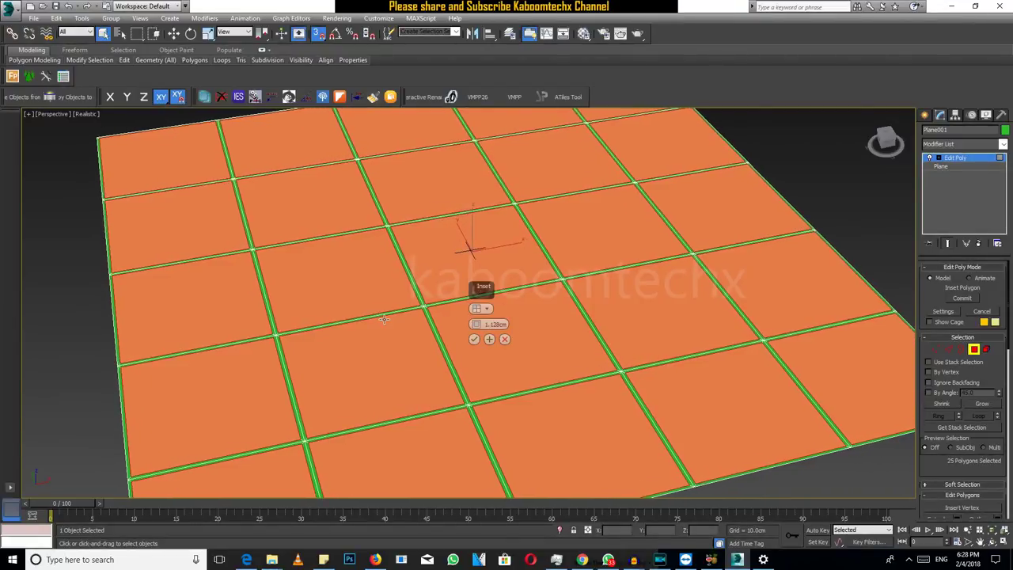
scroll(384, 319, up, 1)
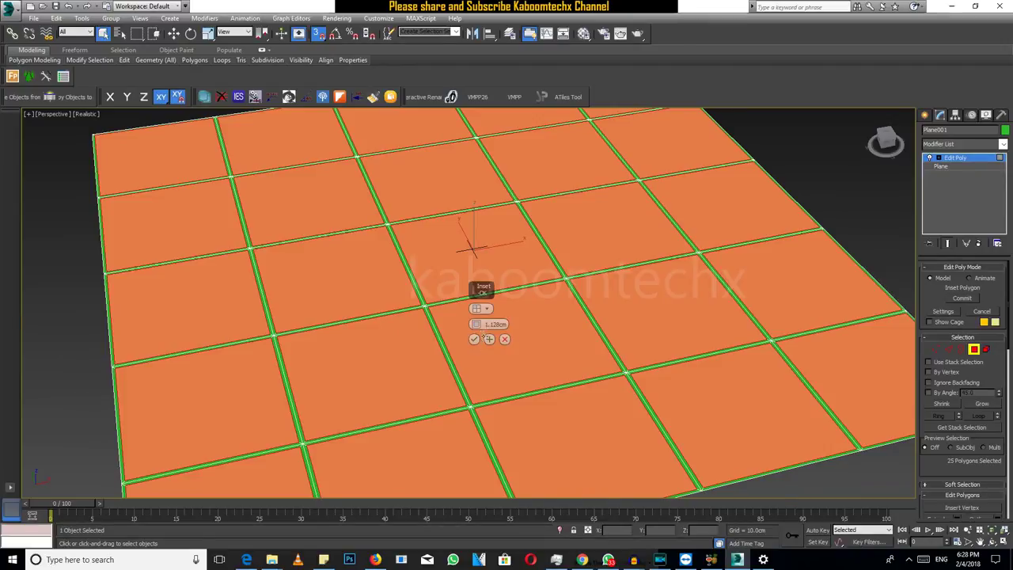
drag(475, 327, 482, 319)
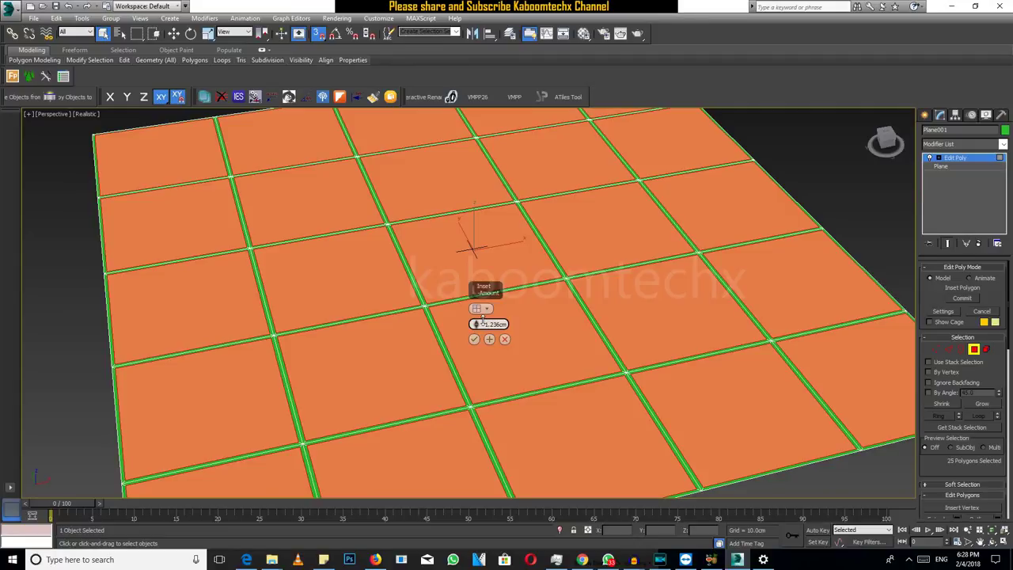
mouse_move(483, 318)
mouse_down()
mouse_move(480, 345)
mouse_move(480, 333)
mouse_up()
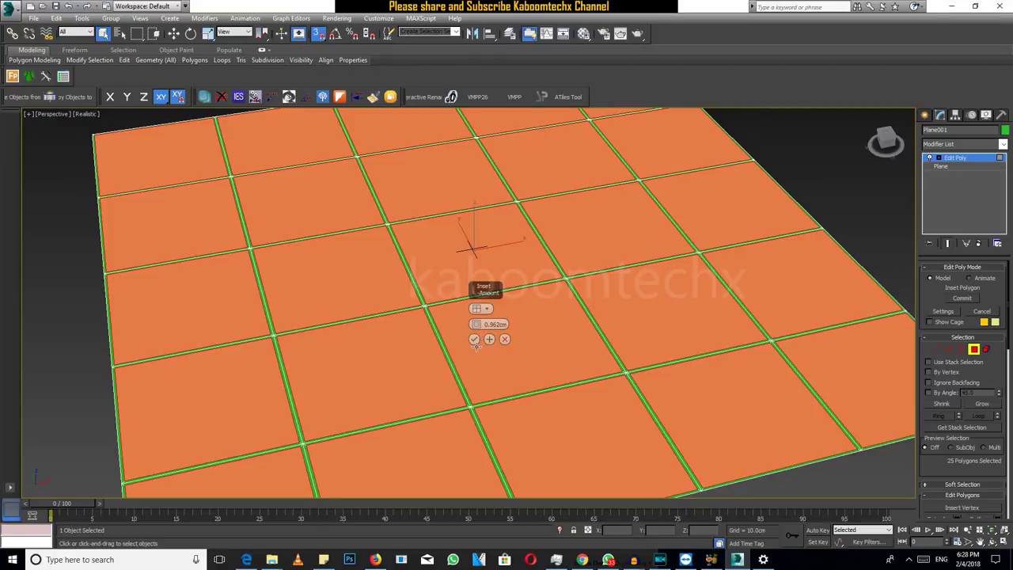
click(474, 339)
click(844, 225)
scroll(841, 225, down, 1)
scroll(823, 254, down, 3)
scroll(803, 277, up, 5)
scroll(802, 277, down, 3)
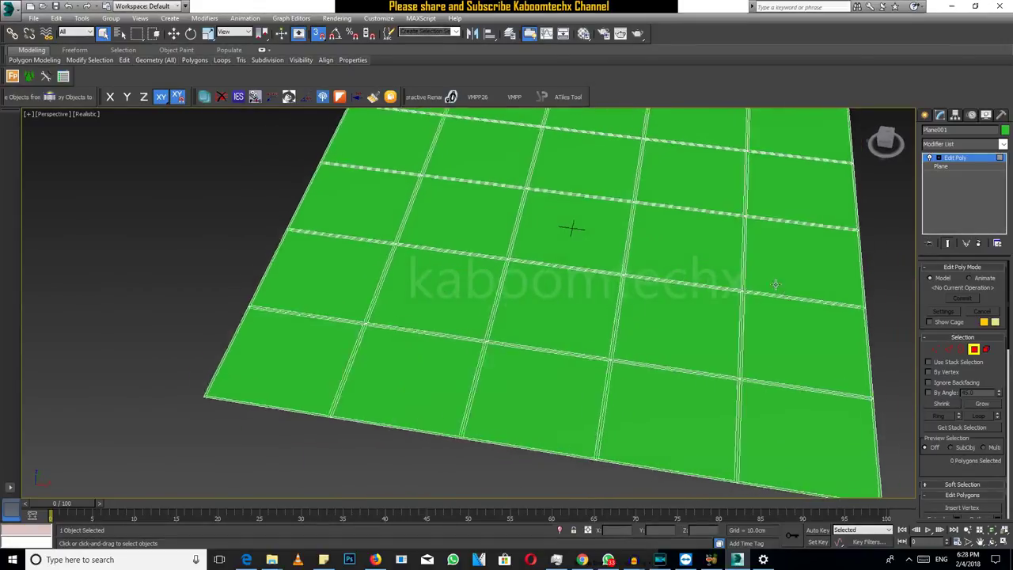
- Zoom out, select all 125 polygons with Ctrl+A, and orbit to face the plane
scroll(803, 283, up, 3)
scroll(759, 305, down, 2)
scroll(712, 316, down, 3)
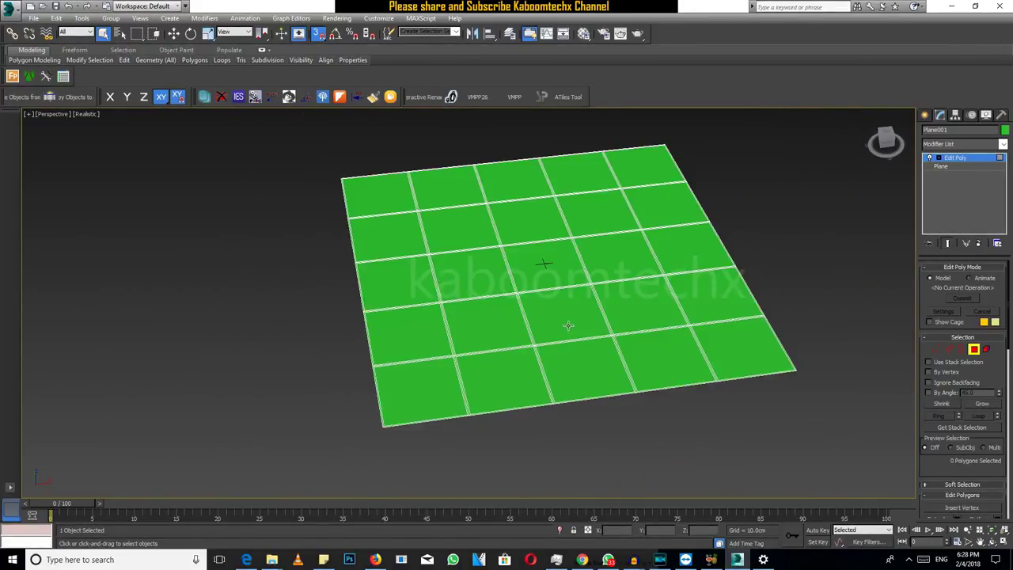
scroll(709, 323, down, 3)
scroll(708, 322, down, 1)
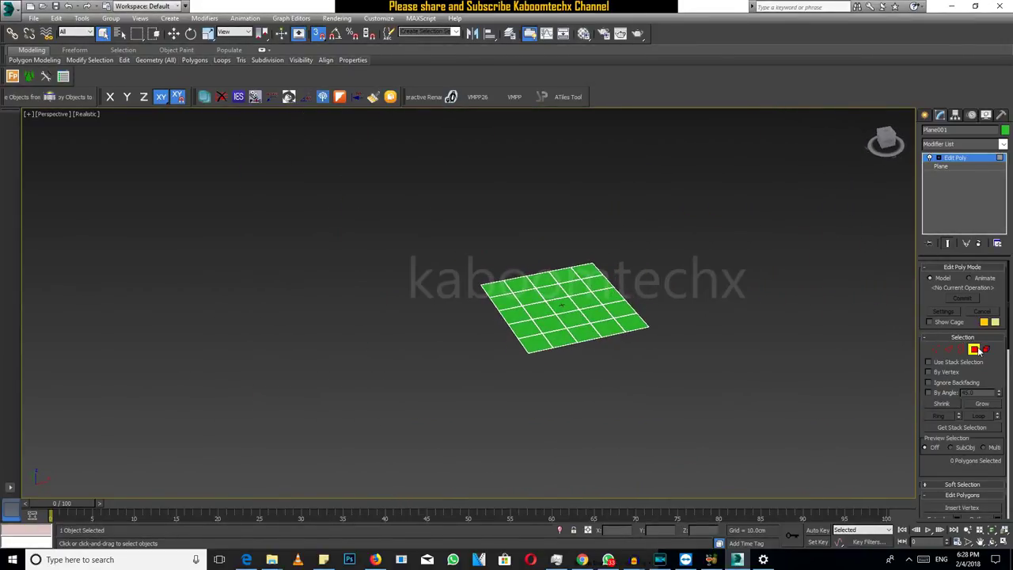
key(ctrl+a)
scroll(580, 314, up, 2)
scroll(581, 314, up, 4)
alt+middle_drag(580, 313, 567, 315)
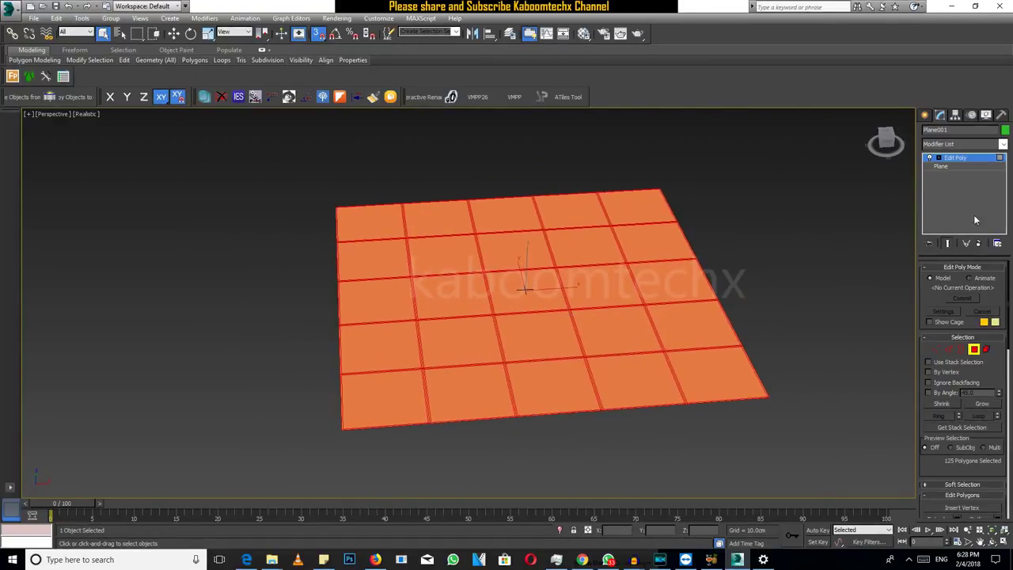
- Open and close the Material Editor, then reselect all polygons of the plane
click(584, 33)
click(714, 292)
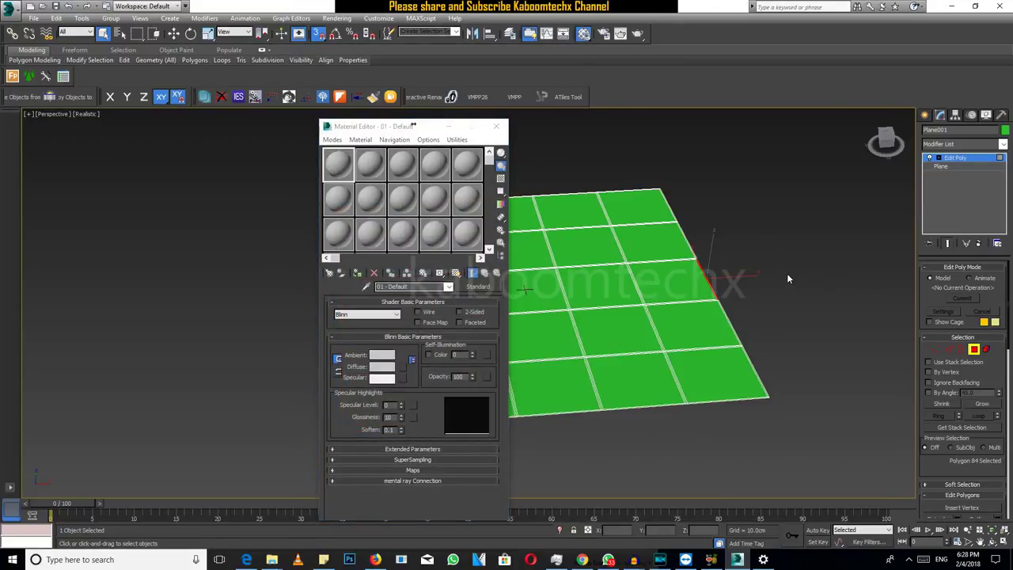
click(496, 127)
key(ctrl+a)
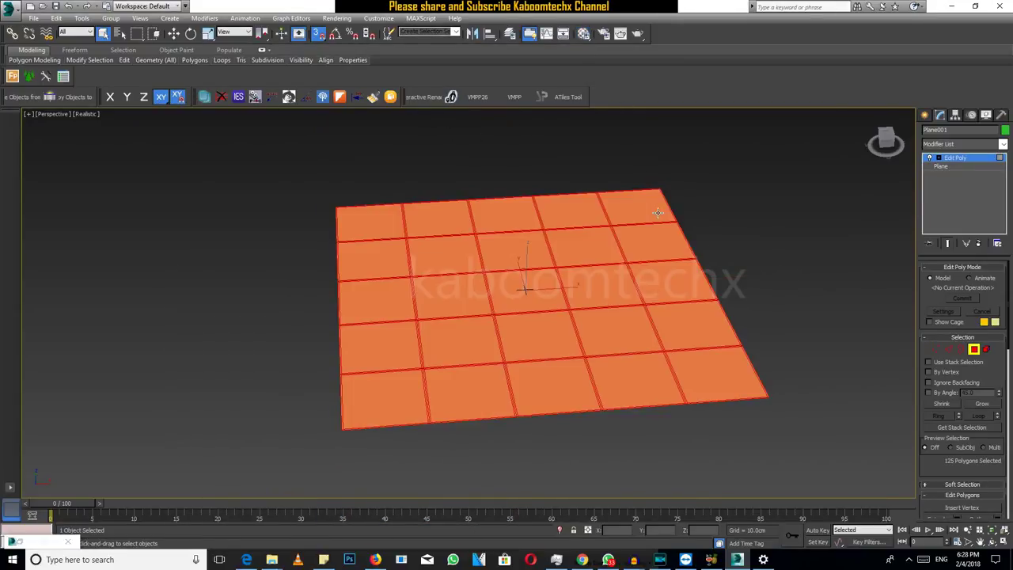
scroll(994, 375, down, 3)
scroll(990, 412, down, 3)
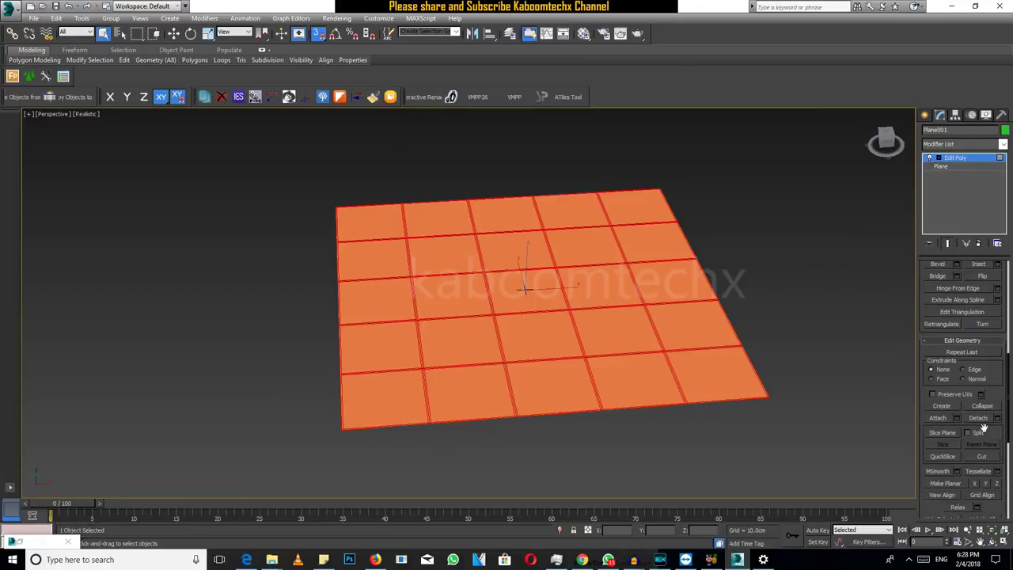
- Deselect all 25 tile polygons row by row, leaving only the grout polygons selected
scroll(987, 440, down, 5)
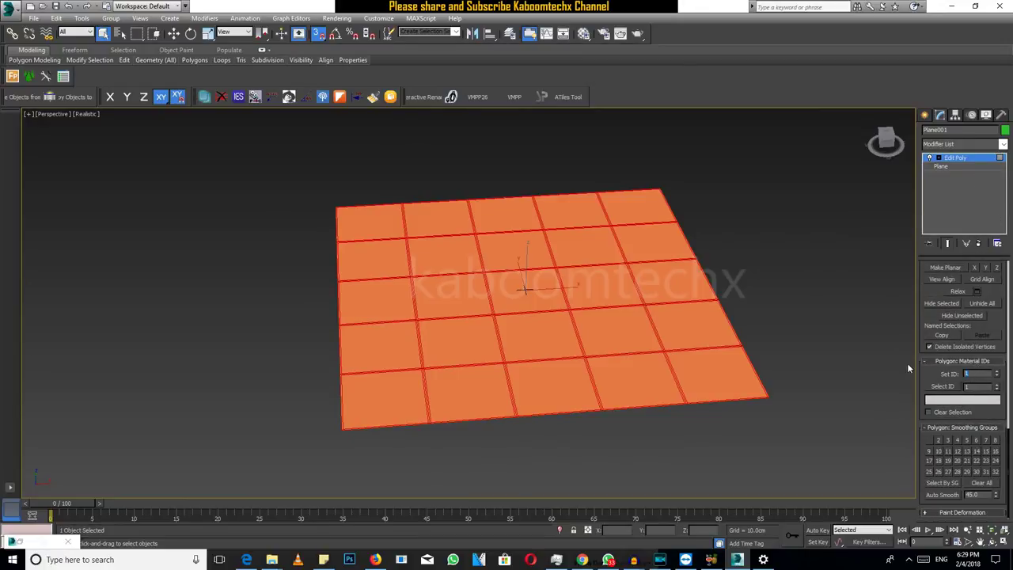
ctrl+click(706, 371)
ctrl+click(643, 379)
ctrl+click(564, 389)
ctrl+click(477, 390)
ctrl+click(394, 391)
ctrl+click(394, 347)
ctrl+click(469, 336)
ctrl+click(532, 337)
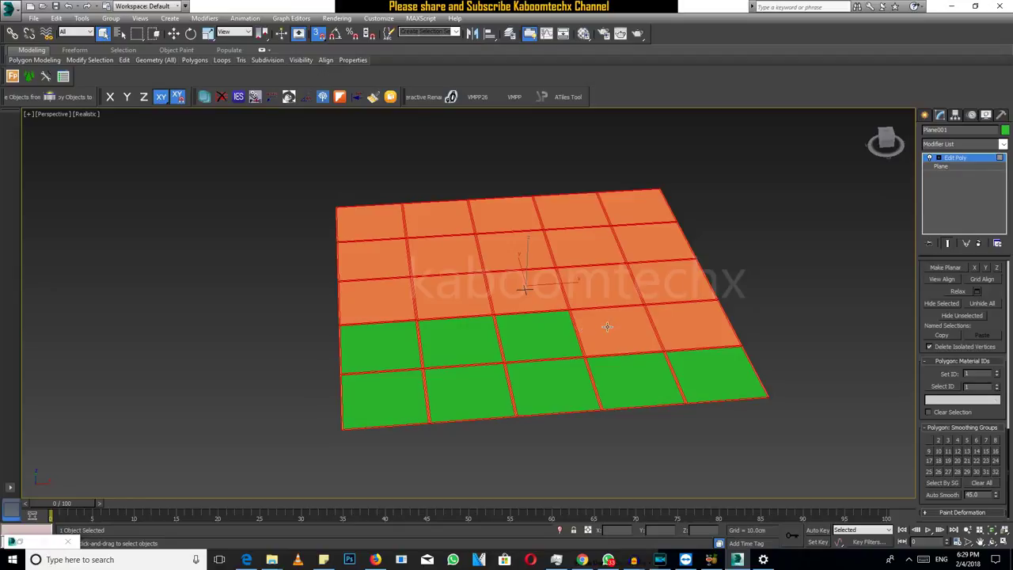
ctrl+click(610, 327)
ctrl+click(676, 324)
ctrl+click(657, 285)
ctrl+click(594, 287)
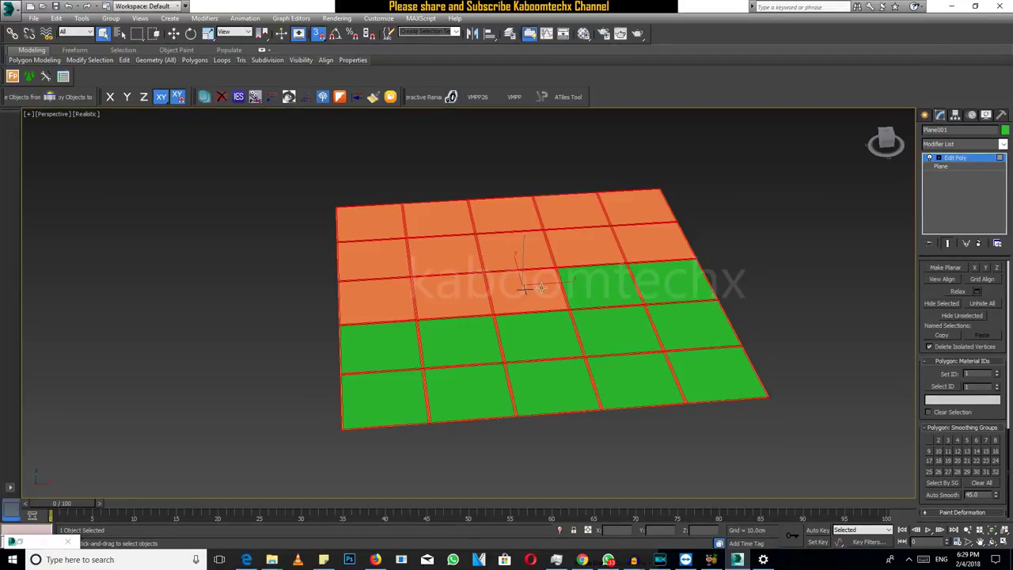
ctrl+click(531, 289)
ctrl+click(479, 290)
ctrl+click(394, 290)
ctrl+click(391, 254)
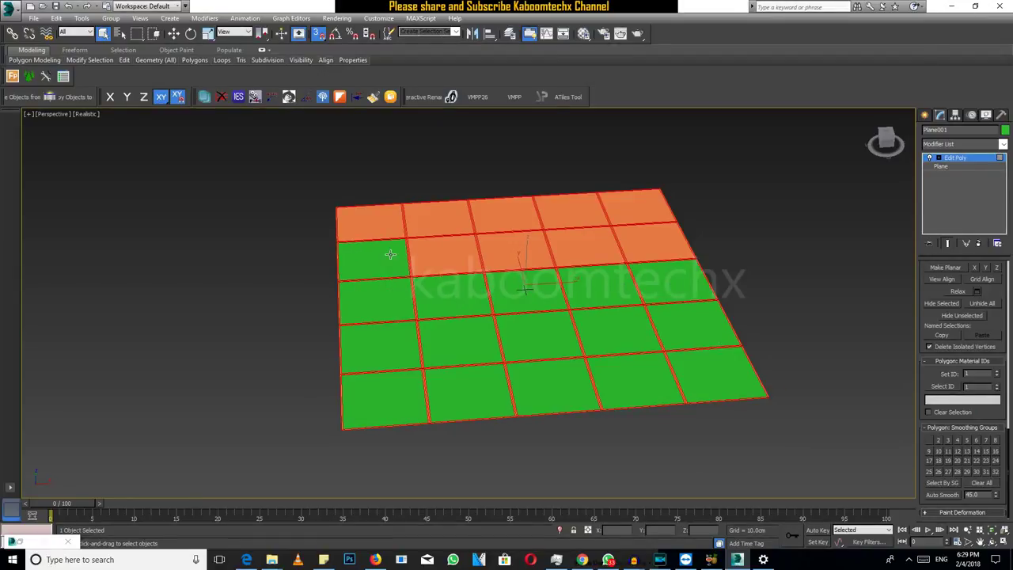
ctrl+click(449, 253)
ctrl+click(513, 251)
ctrl+click(582, 247)
ctrl+click(654, 237)
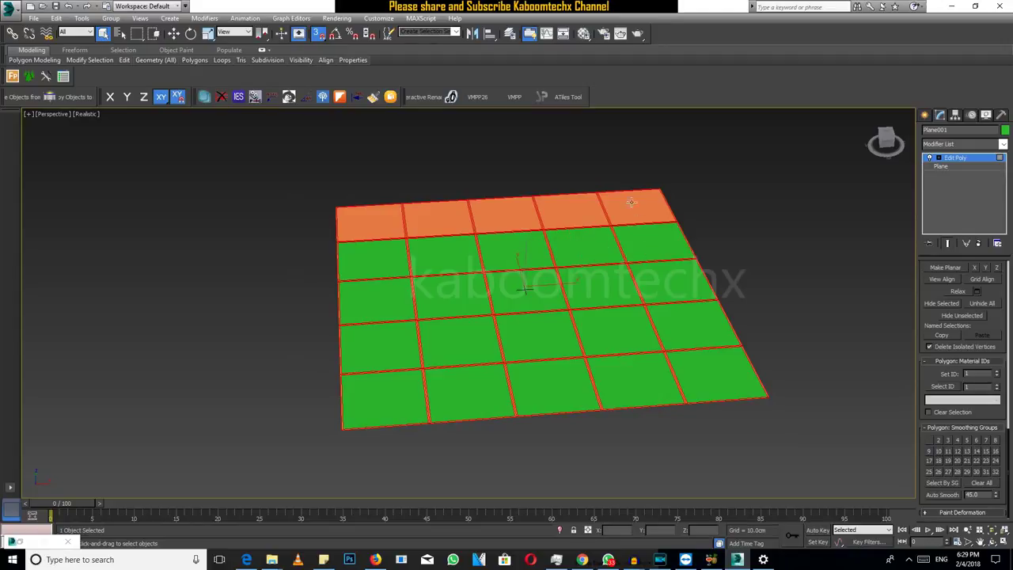
ctrl+click(634, 205)
ctrl+click(572, 209)
ctrl+click(524, 209)
ctrl+click(444, 217)
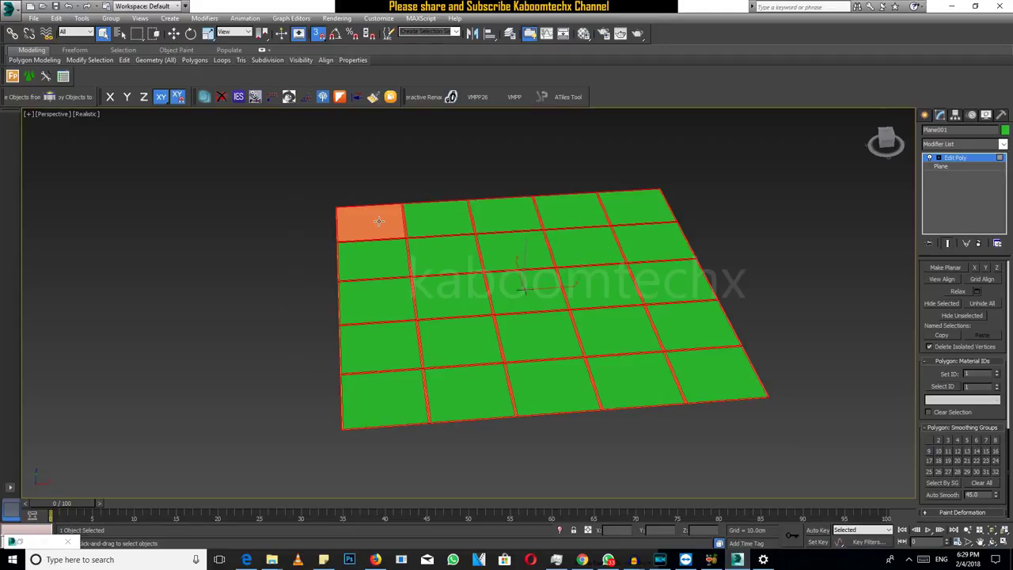
ctrl+click(379, 221)
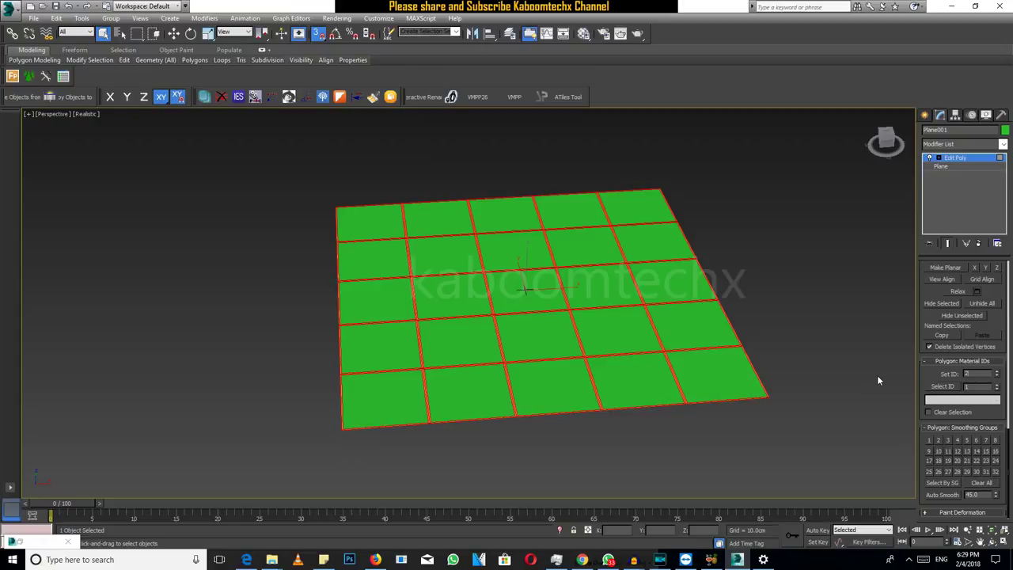
- Give the grout polygons material ID 2, exit Polygon level, and view the floor from above
key(Return)
scroll(690, 342, up, 2)
scroll(689, 343, up, 1)
scroll(689, 343, down, 3)
scroll(689, 344, down, 1)
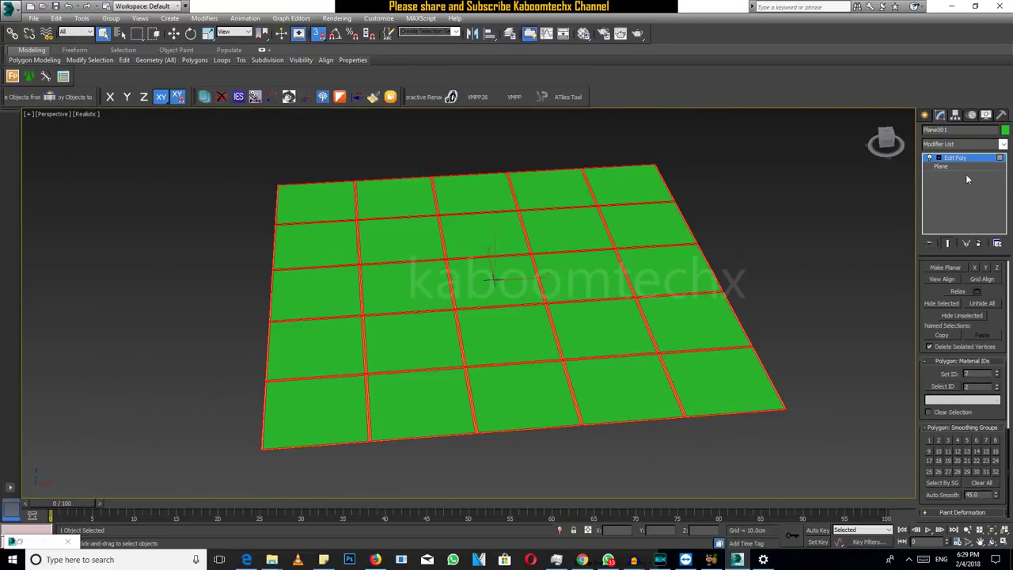
click(956, 158)
mouse_move(723, 219)
alt+middle_down()
mouse_move(746, 229)
mouse_move(669, 254)
mouse_move(657, 208)
alt+middle_up()
- Open the Material Editor, closing the Schematic View window that appeared
click(562, 33)
click(584, 33)
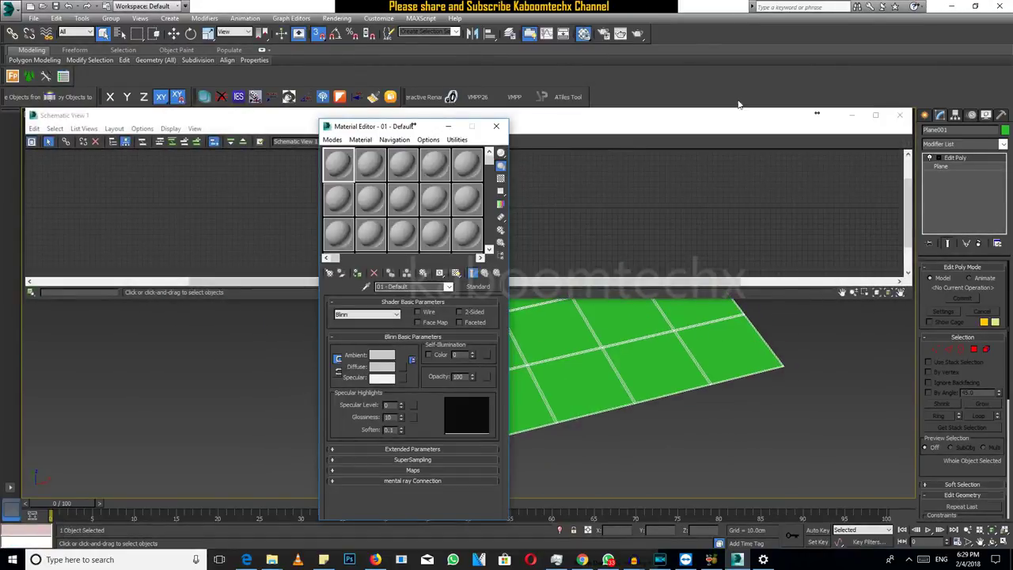
click(899, 115)
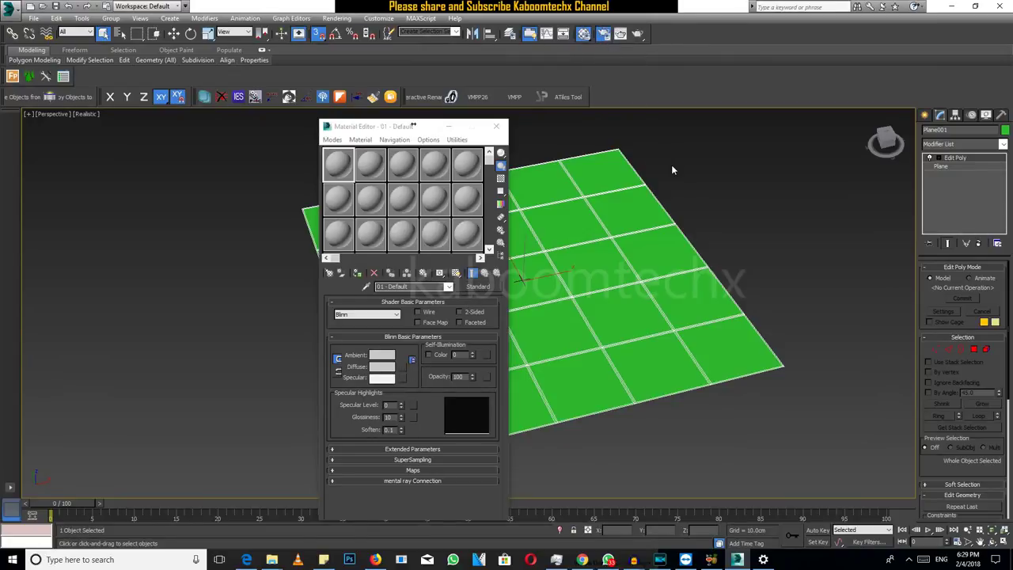
- Assign V-Ray Adv 2.50.01 as the production renderer in Render Setup (F10)
key(F10)
scroll(539, 72, down, 1)
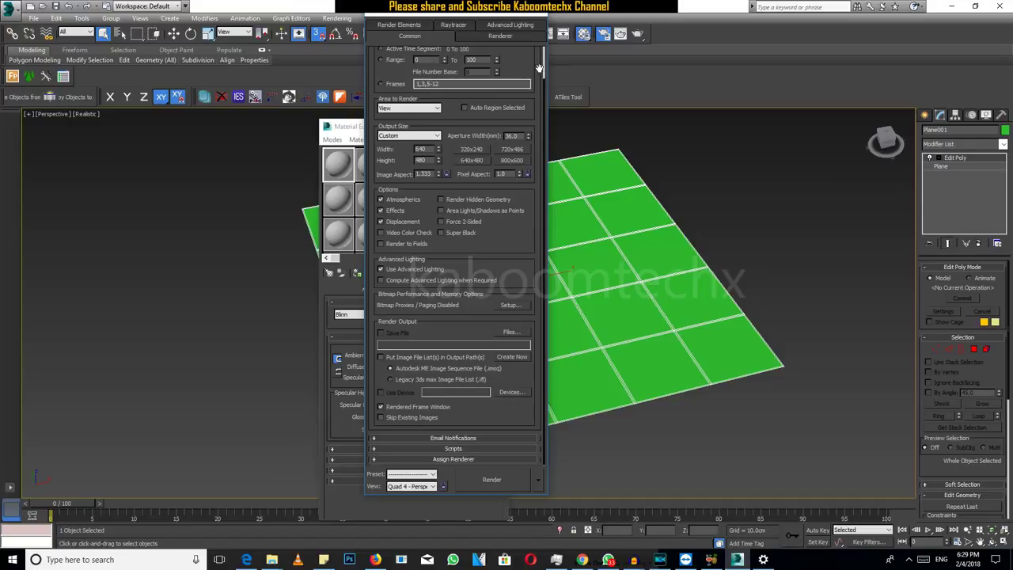
click(478, 460)
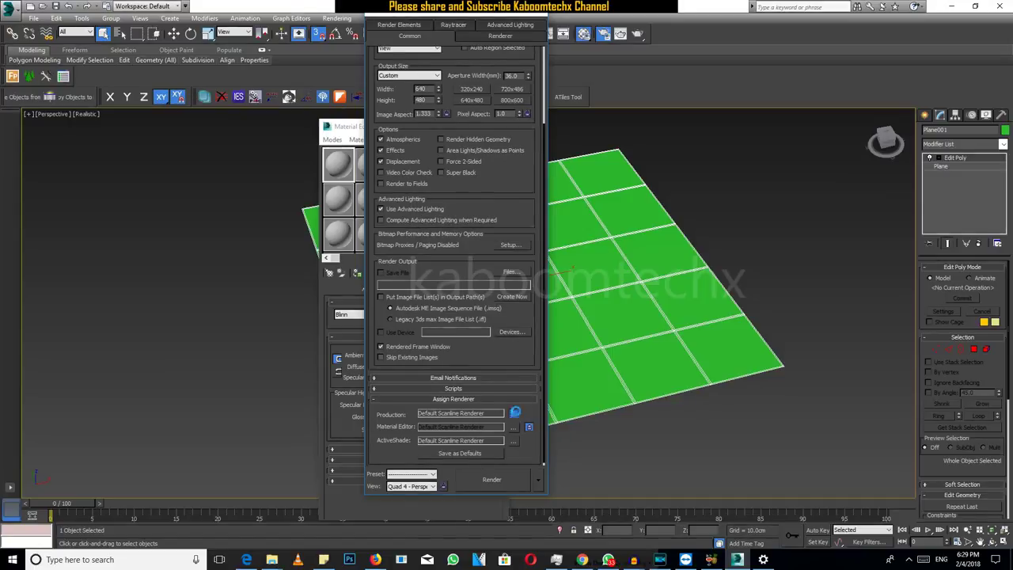
click(514, 413)
click(428, 212)
click(458, 324)
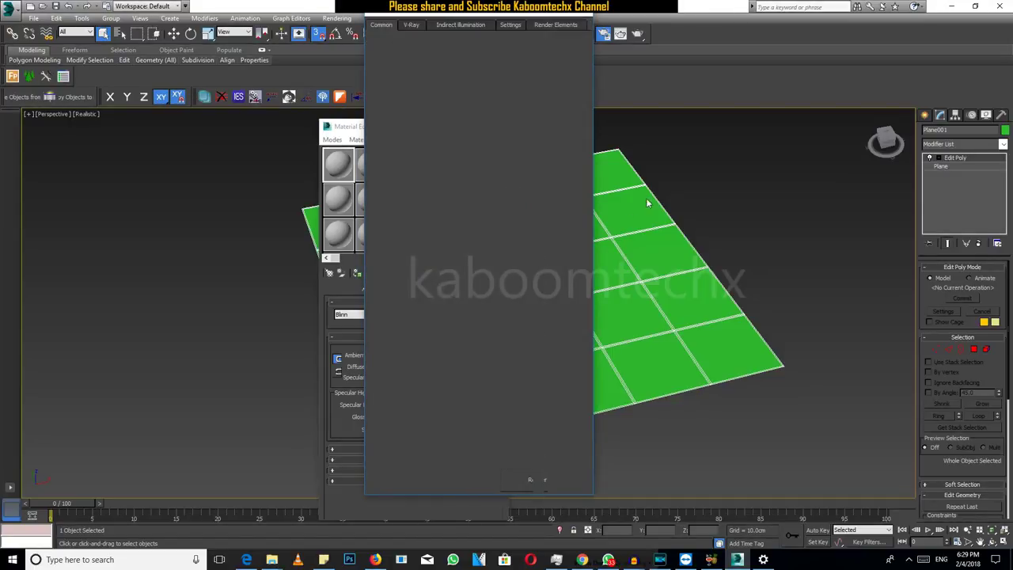
click(581, 24)
- Change the 01 - Default material type to VRayMtl
click(479, 286)
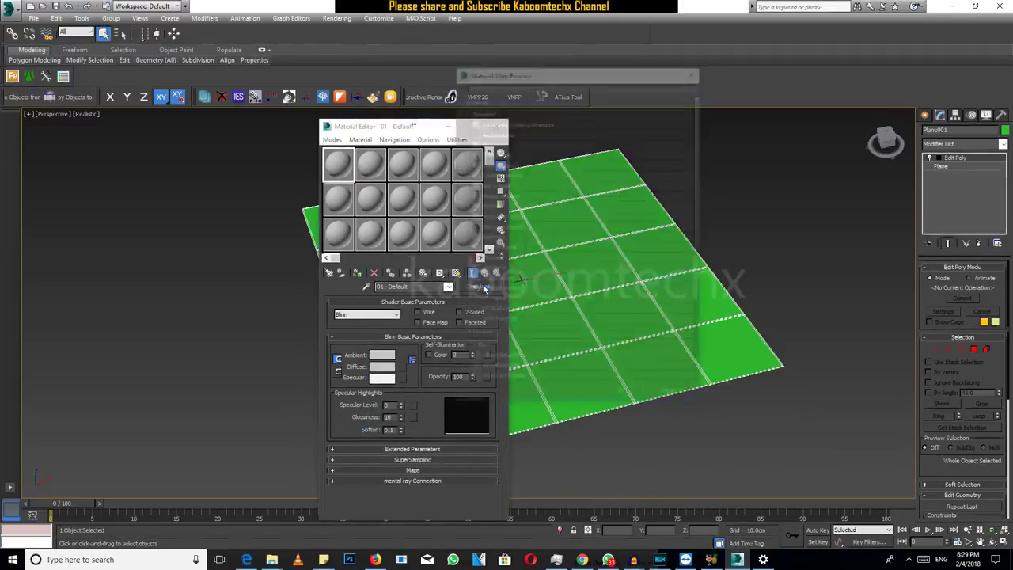
scroll(487, 358, down, 5)
scroll(487, 358, down, 3)
double_click(491, 349)
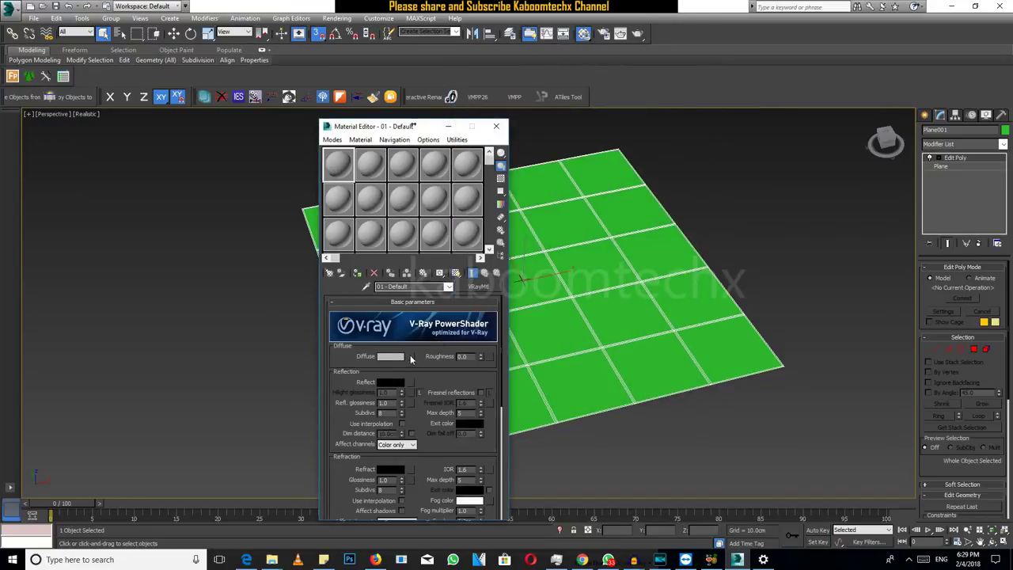
- Browse the diffuse map choices and close the list without picking a map
click(410, 356)
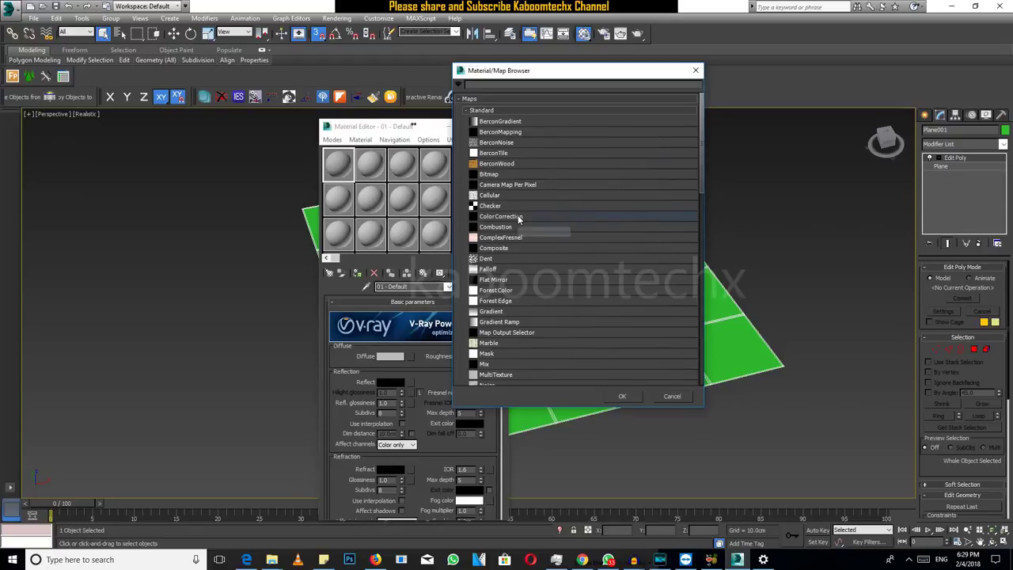
scroll(516, 230, down, 2)
scroll(511, 242, down, 2)
scroll(511, 242, down, 2)
scroll(507, 261, down, 2)
scroll(502, 285, down, 1)
scroll(498, 311, down, 2)
scroll(495, 321, down, 1)
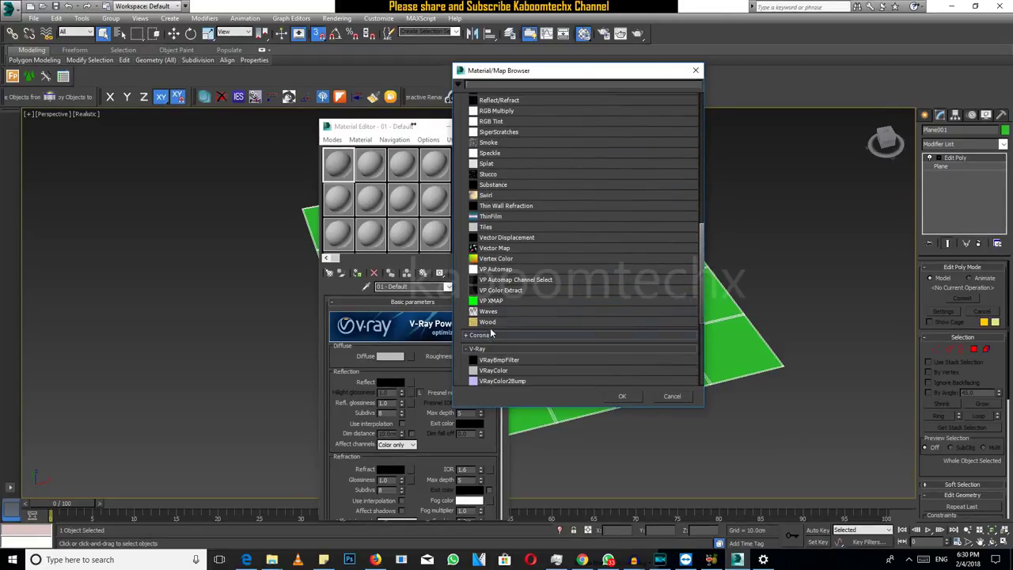
scroll(496, 301, up, 1)
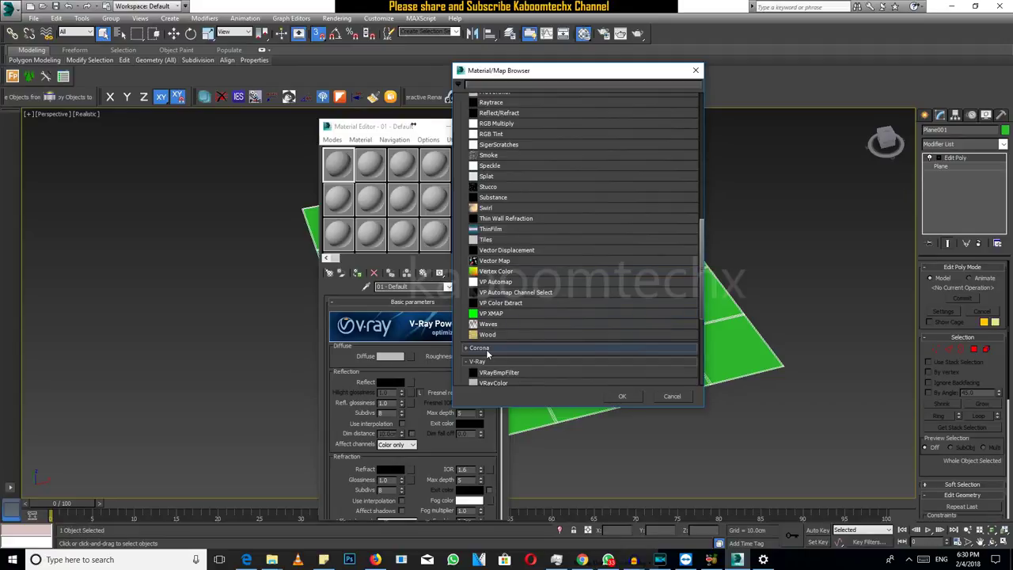
scroll(497, 322, up, 1)
scroll(501, 316, up, 1)
scroll(498, 315, up, 2)
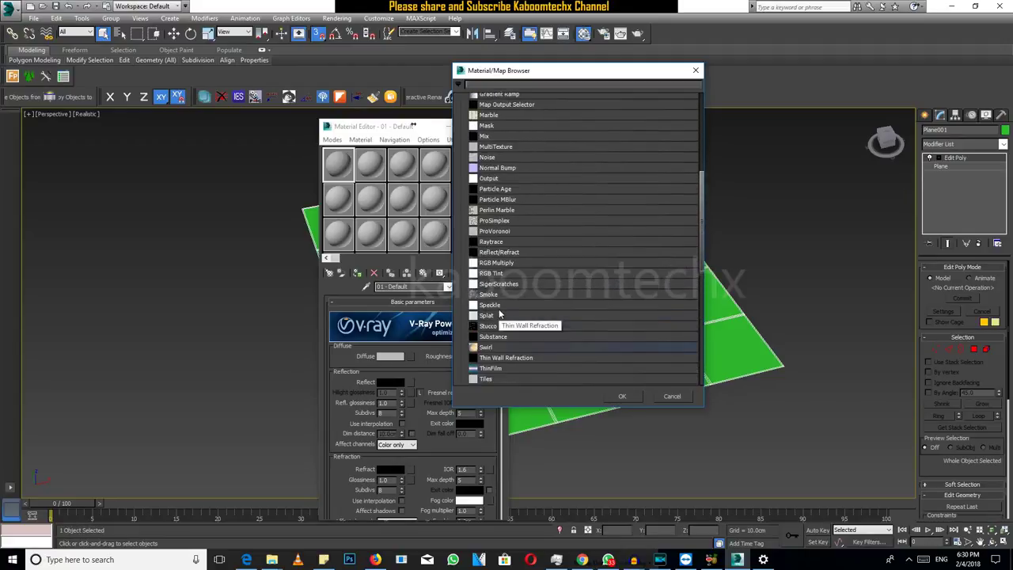
scroll(498, 315, up, 2)
scroll(496, 214, up, 1)
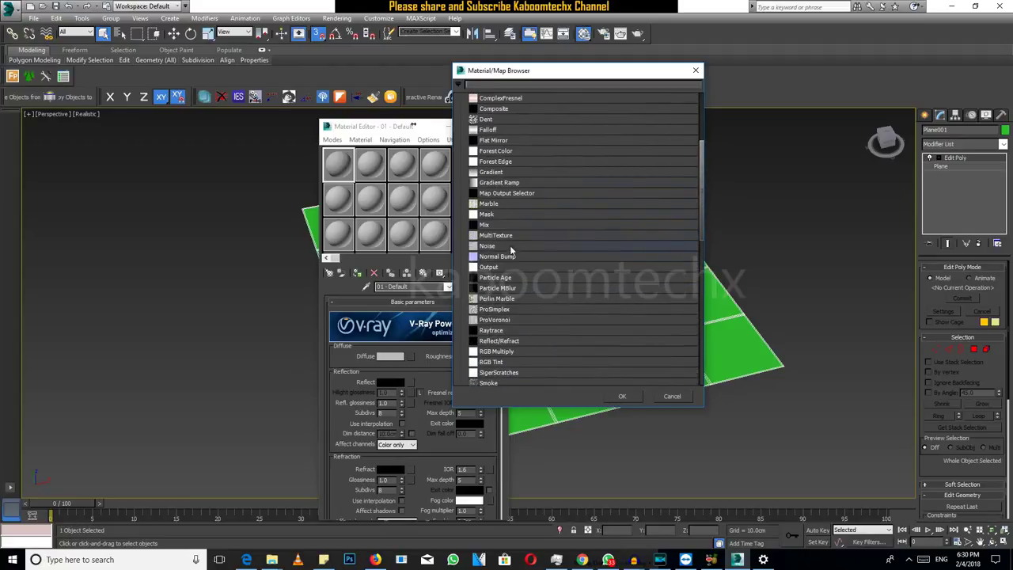
scroll(513, 313, up, 1)
scroll(516, 324, down, 1)
scroll(516, 317, up, 1)
scroll(513, 277, down, 2)
scroll(511, 257, up, 2)
scroll(509, 265, up, 2)
scroll(509, 270, up, 1)
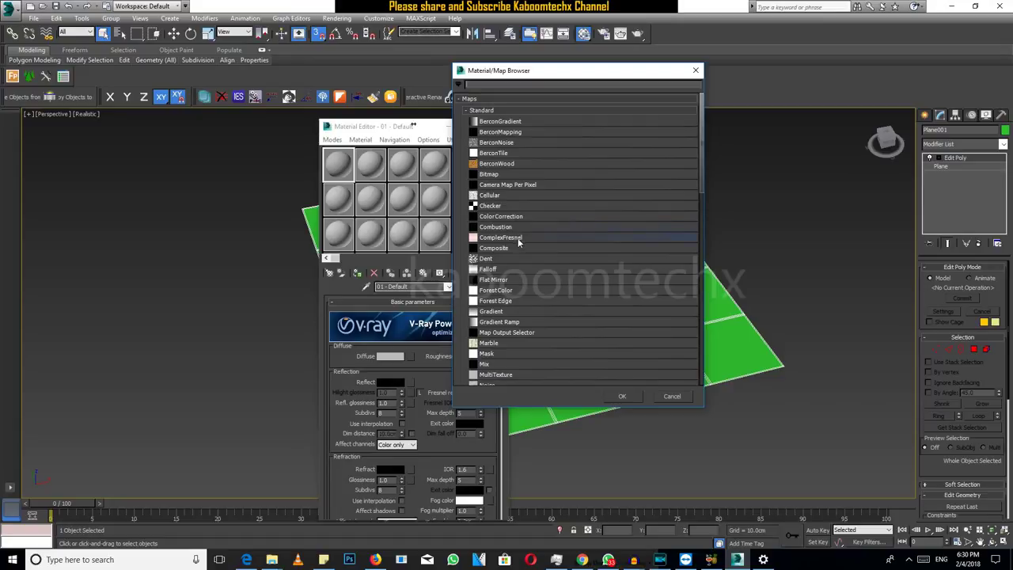
scroll(579, 339, down, 3)
scroll(582, 342, down, 3)
click(665, 398)
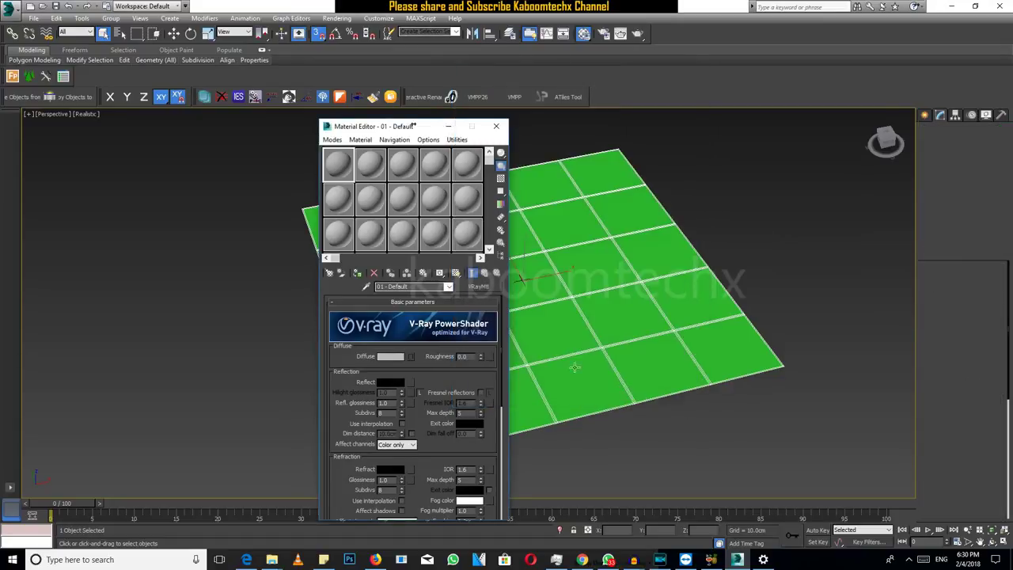
- Choose Multi/Sub-Object as the new material type for 01 - Default
click(484, 288)
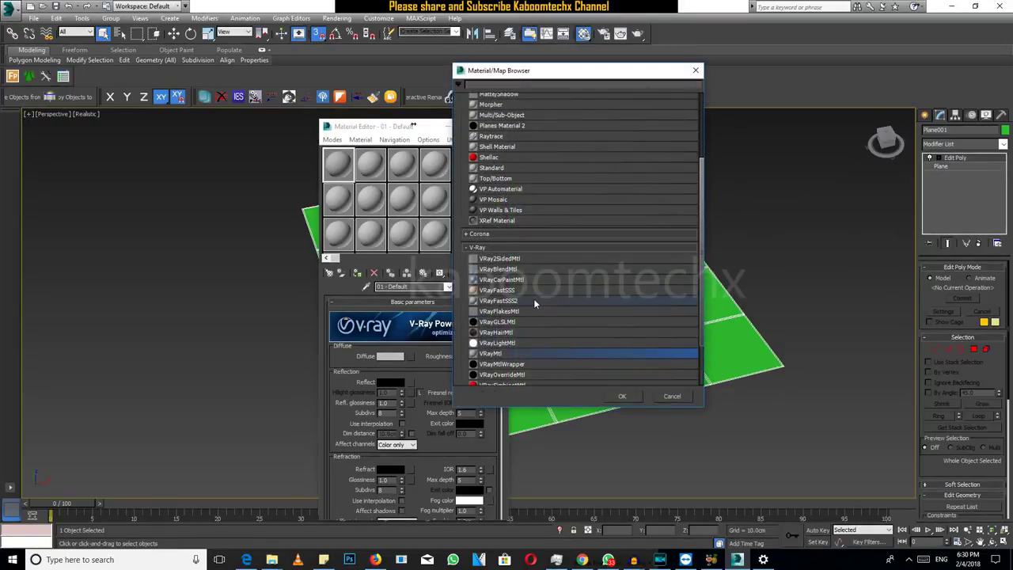
click(623, 396)
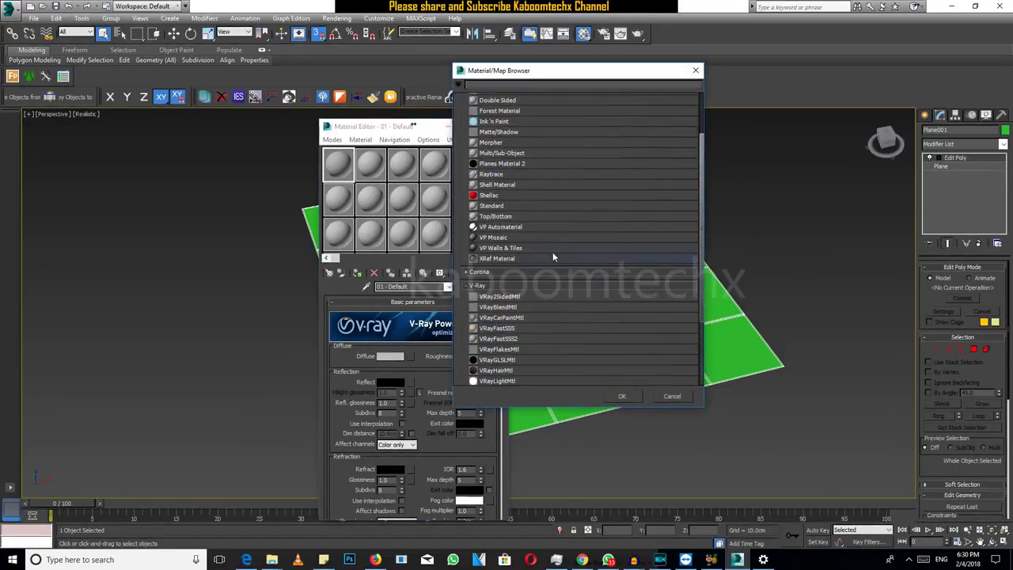
scroll(552, 252, up, 5)
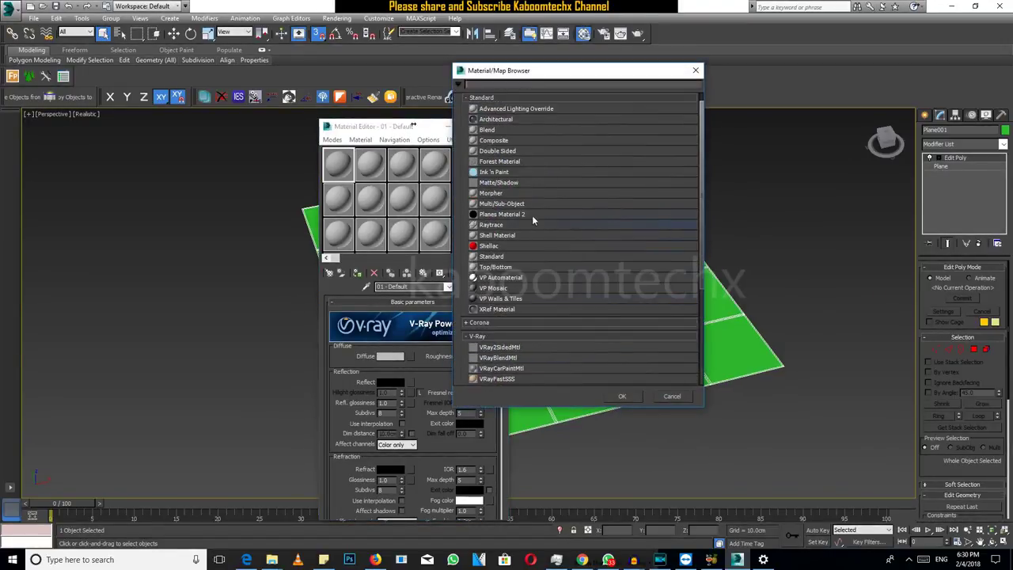
click(501, 219)
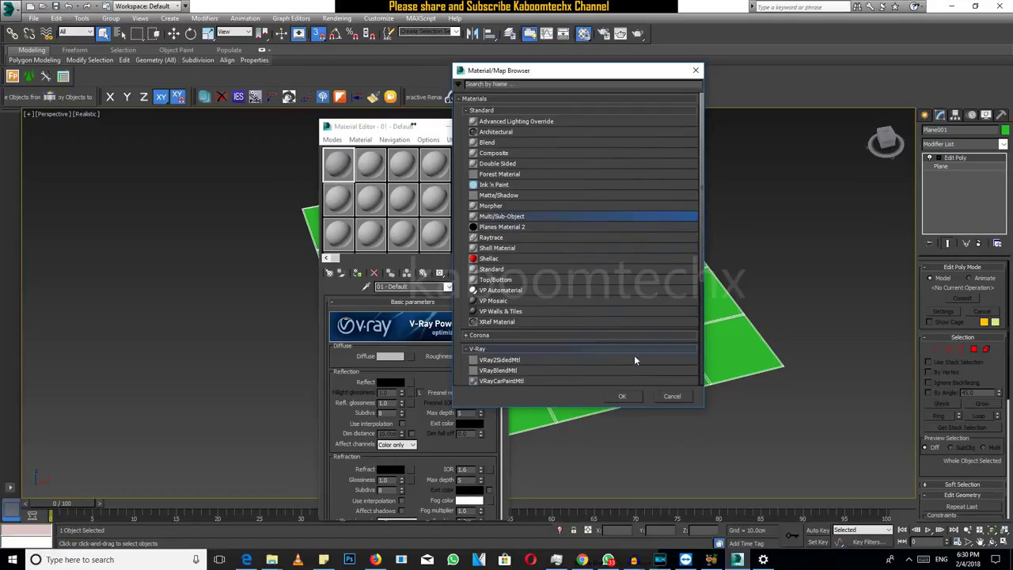
click(623, 396)
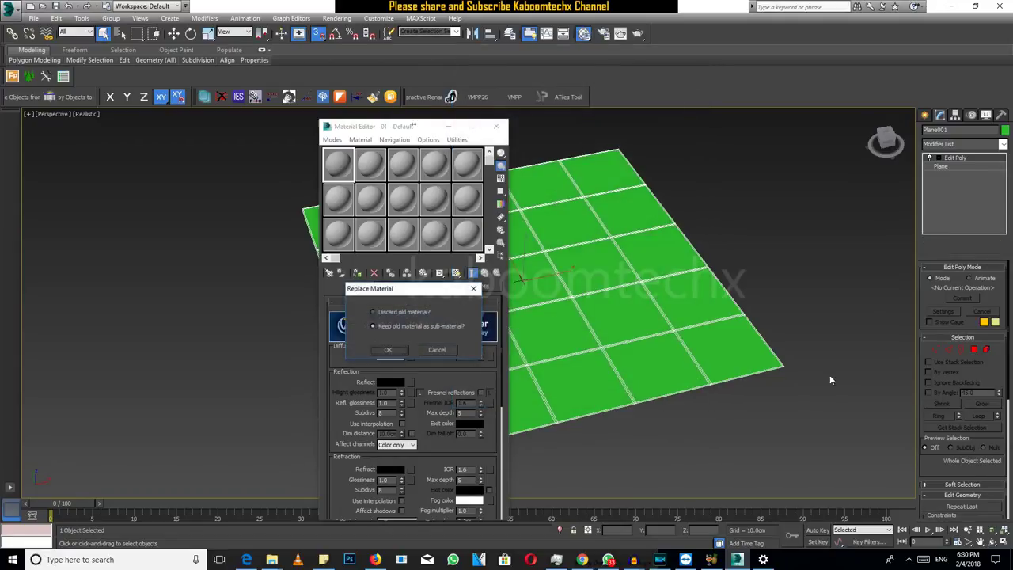
- Keep the VRayMtl as sub-material 1 and instance it into sub-material slot 2
click(378, 327)
click(389, 350)
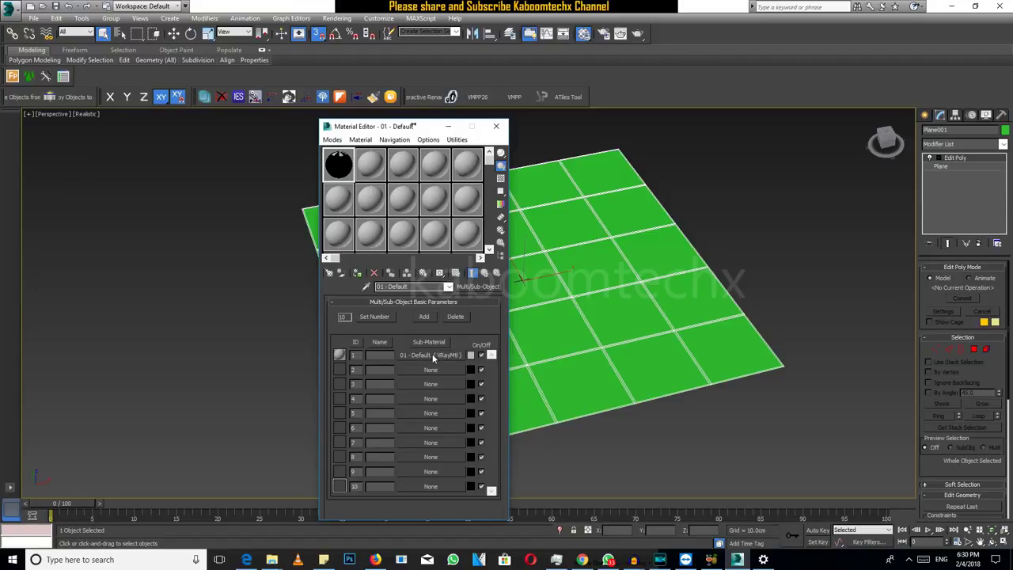
drag(434, 361, 434, 371)
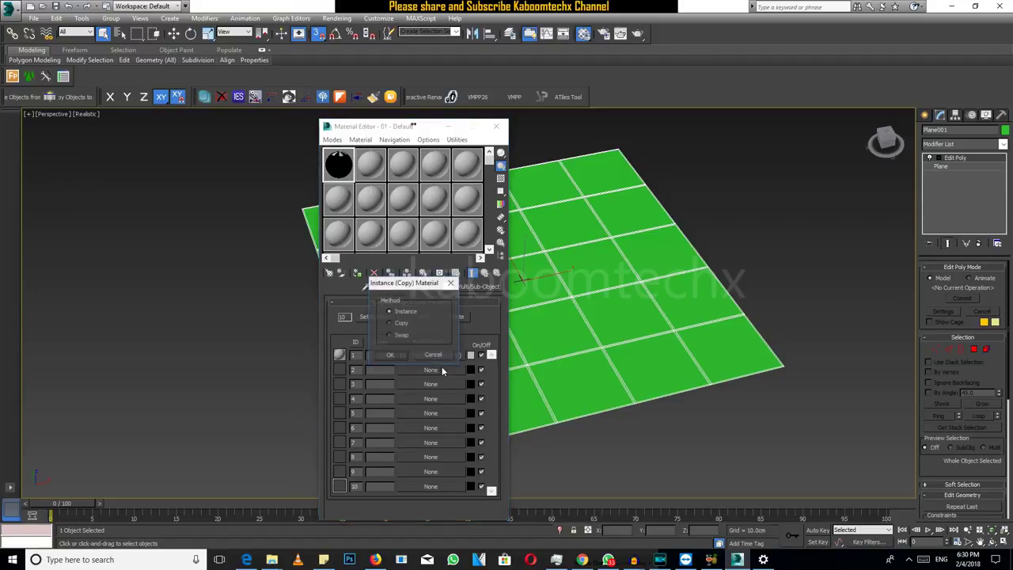
click(400, 359)
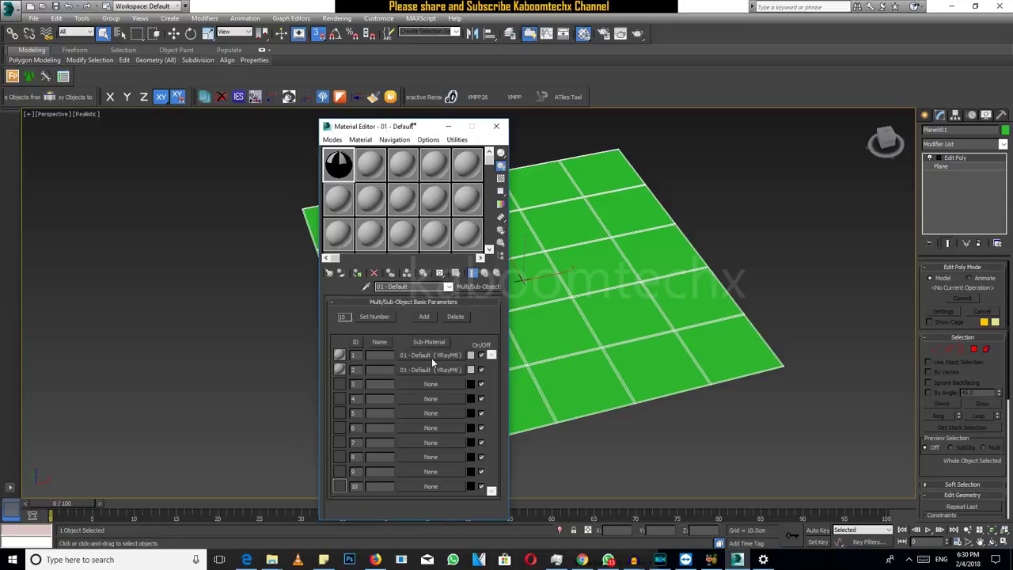
- Darken sub-material 1's diffuse colour to near black and assign the material to Plane001
click(429, 355)
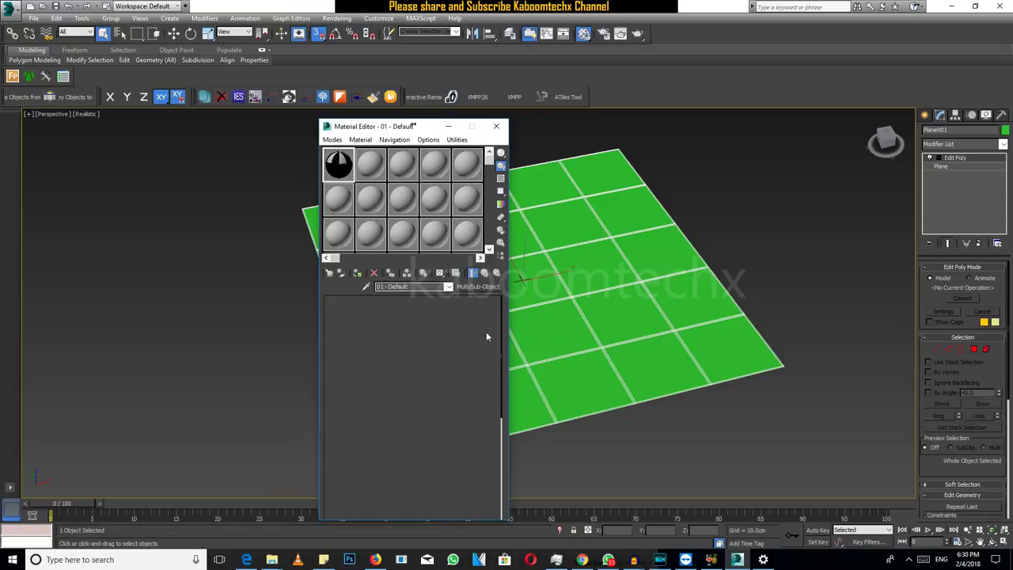
click(397, 360)
drag(348, 118, 337, 120)
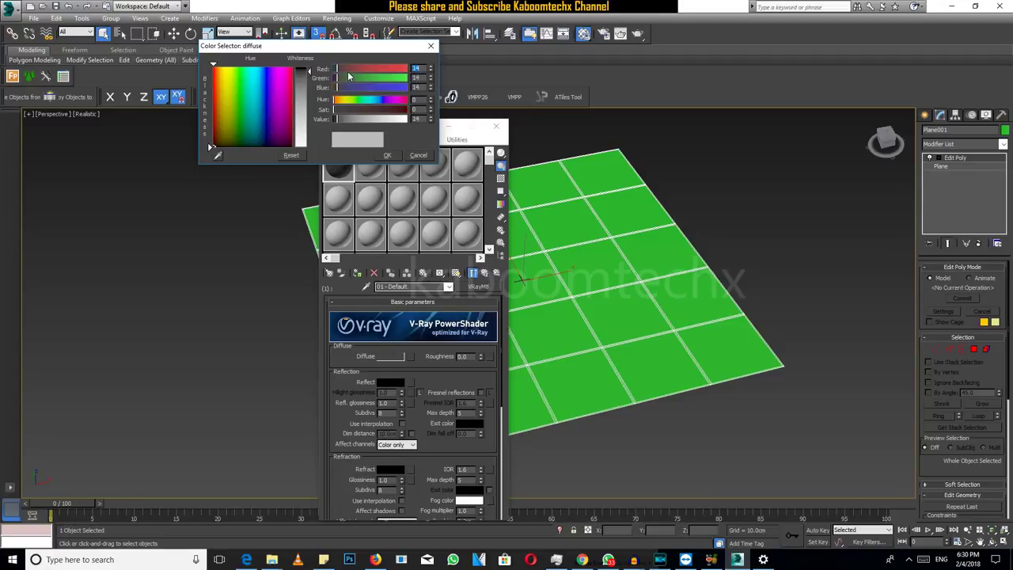
click(387, 155)
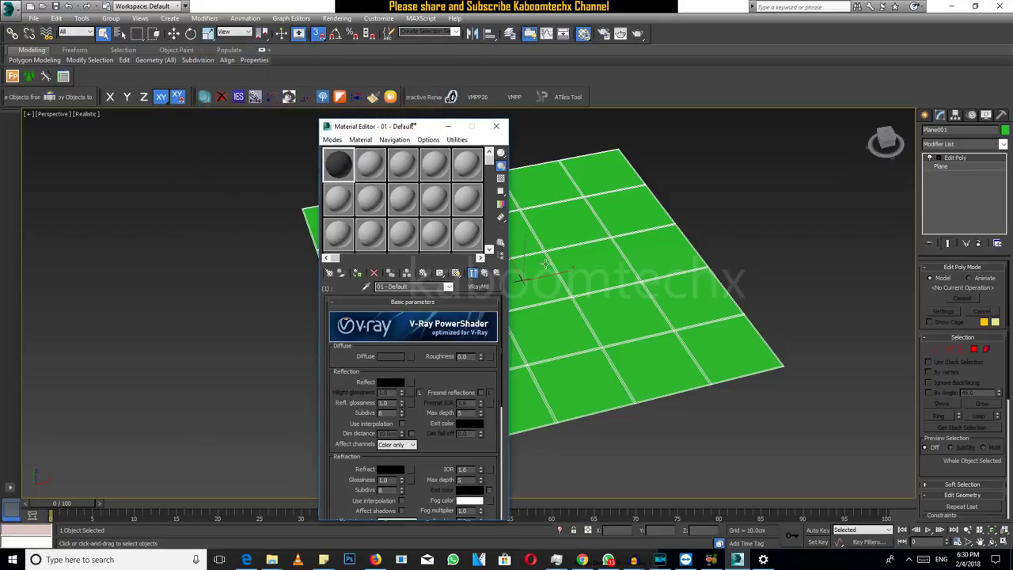
click(357, 273)
- Swap sub-materials 1 and 2 so tiles appear light grey with dark grout
scroll(660, 297, up, 2)
scroll(657, 297, up, 2)
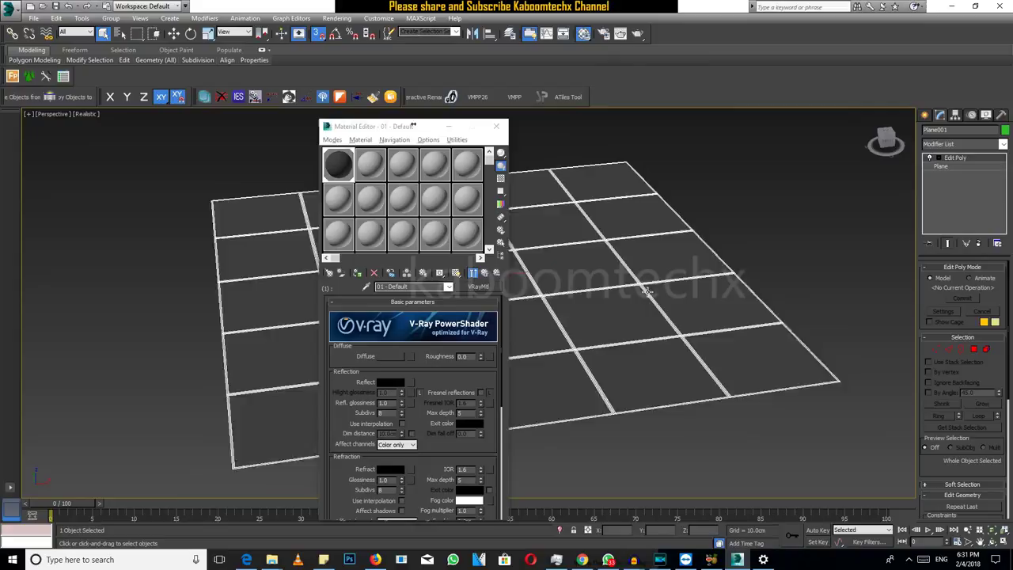
scroll(653, 296, up, 2)
scroll(649, 295, up, 2)
scroll(648, 295, up, 1)
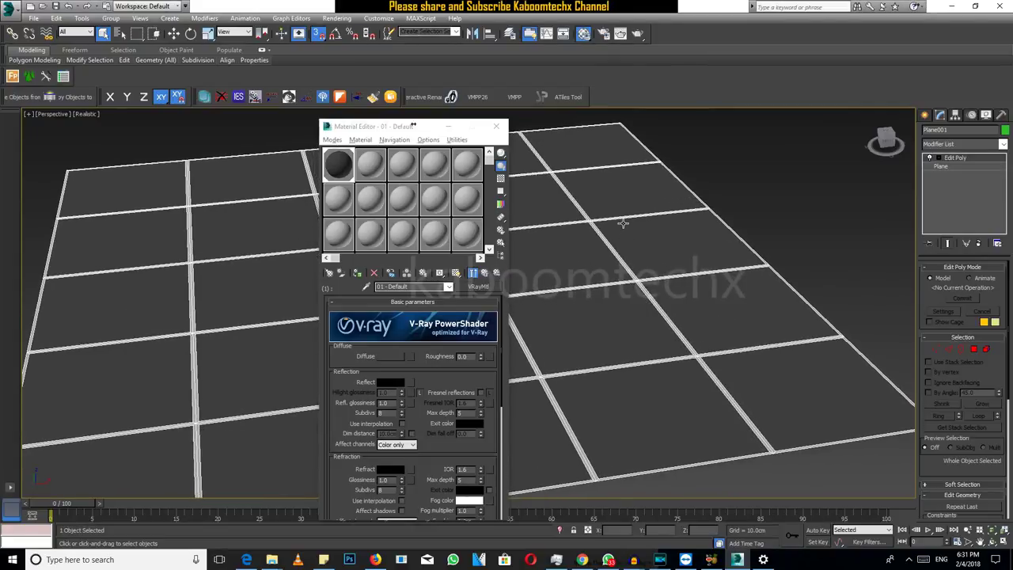
scroll(673, 313, down, 2)
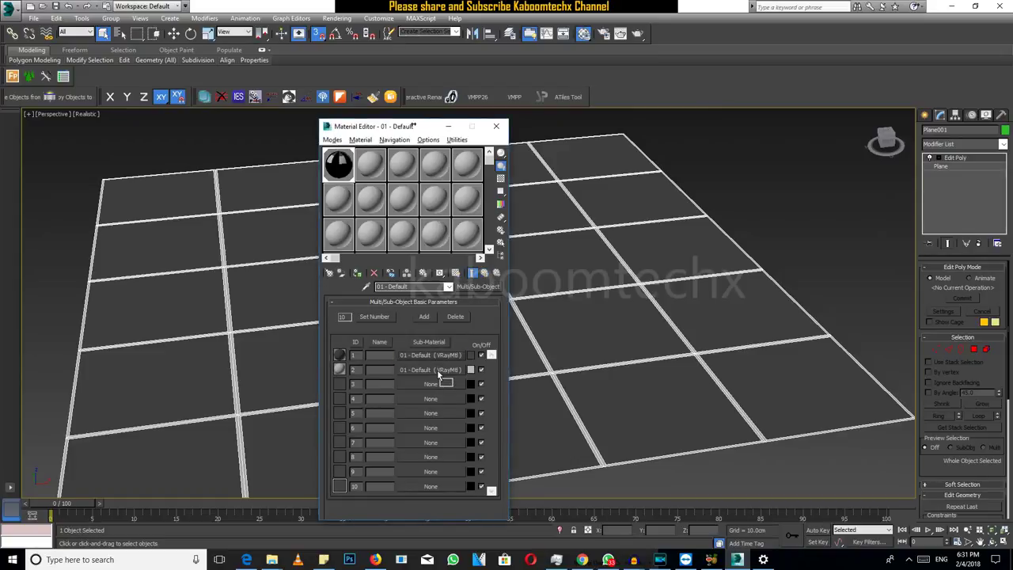
drag(437, 379, 437, 370)
click(398, 357)
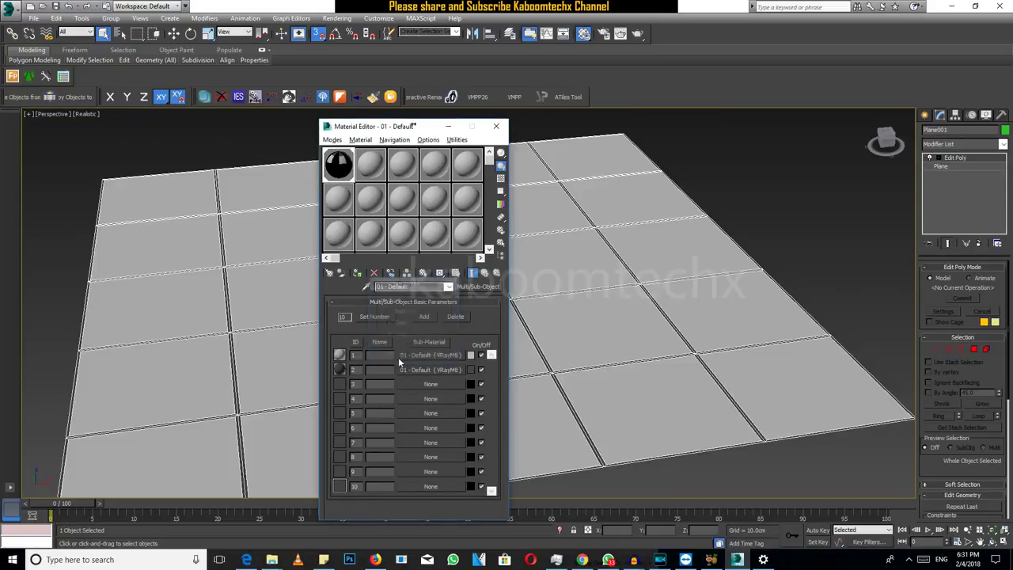
alt+middle_drag(653, 342, 660, 372)
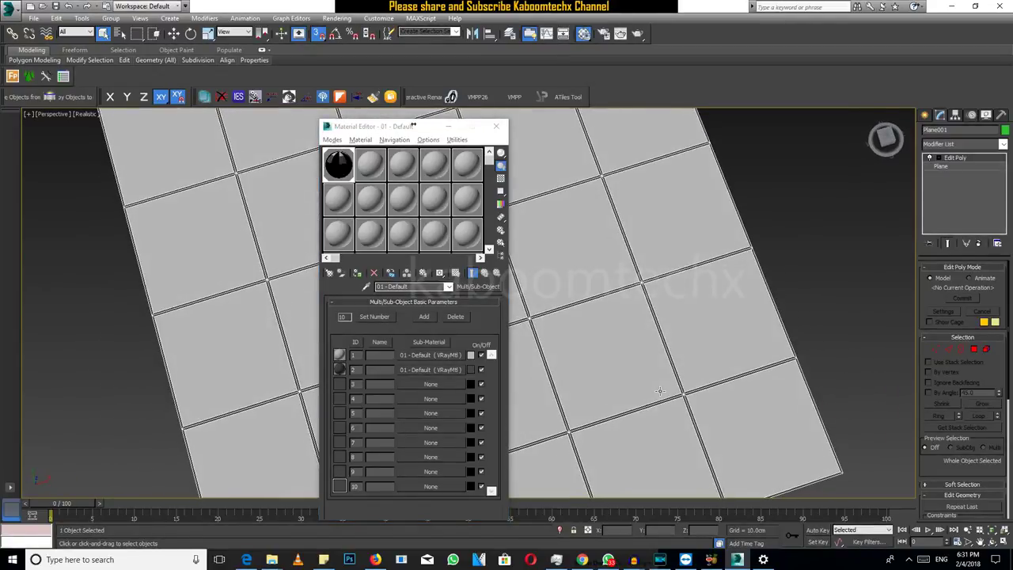
alt+middle_drag(584, 343, 687, 283)
mouse_move(827, 252)
alt+middle_down()
mouse_move(581, 269)
mouse_move(705, 303)
mouse_move(707, 444)
alt+middle_up()
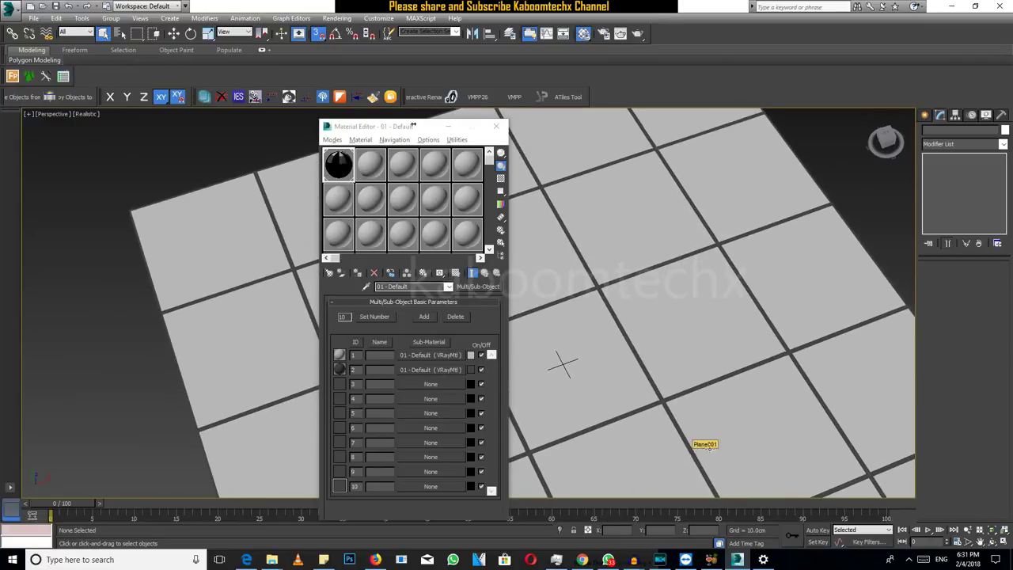
- Load Pictures\tile\Bianco-Carrara-Tulle-close-up-300x300.jpg as the tile sub-material's diffuse bitmap
click(429, 355)
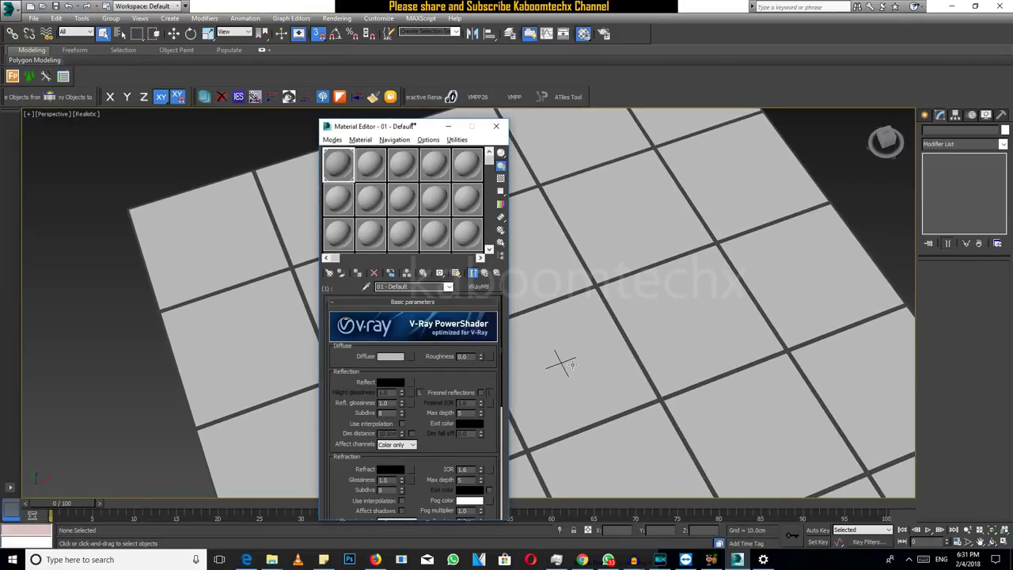
click(411, 357)
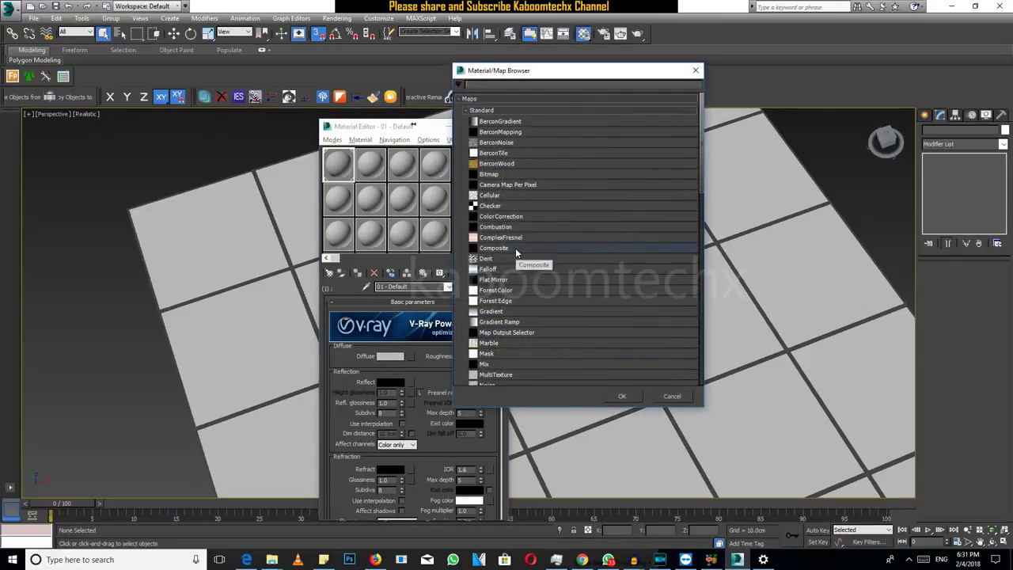
double_click(494, 174)
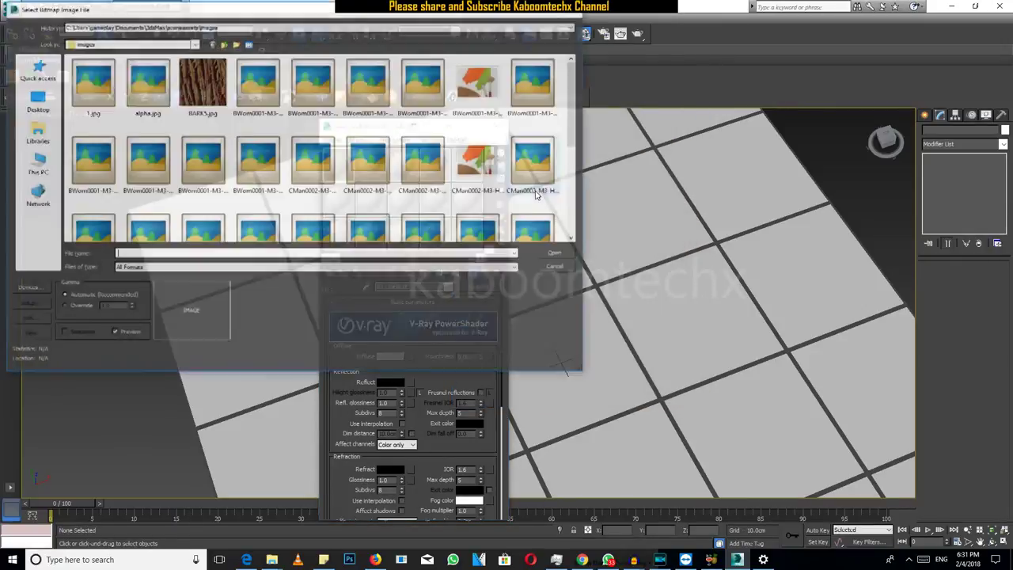
click(35, 162)
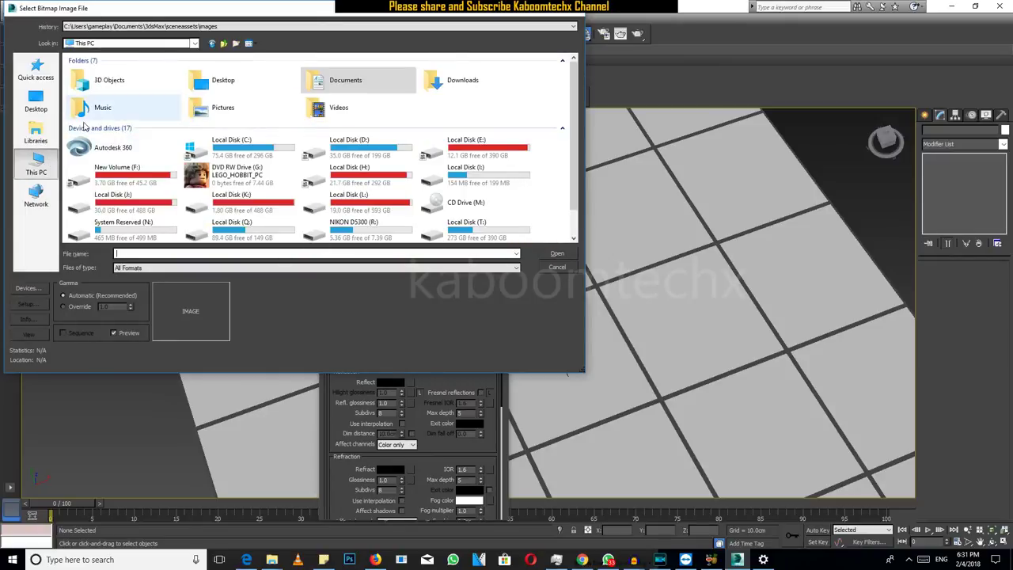
double_click(224, 108)
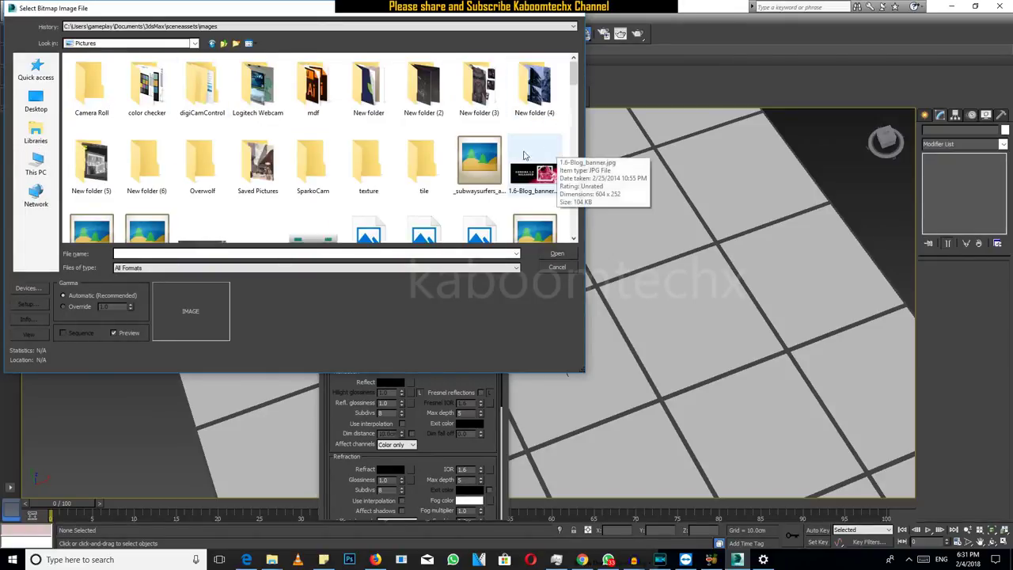
double_click(424, 163)
double_click(104, 91)
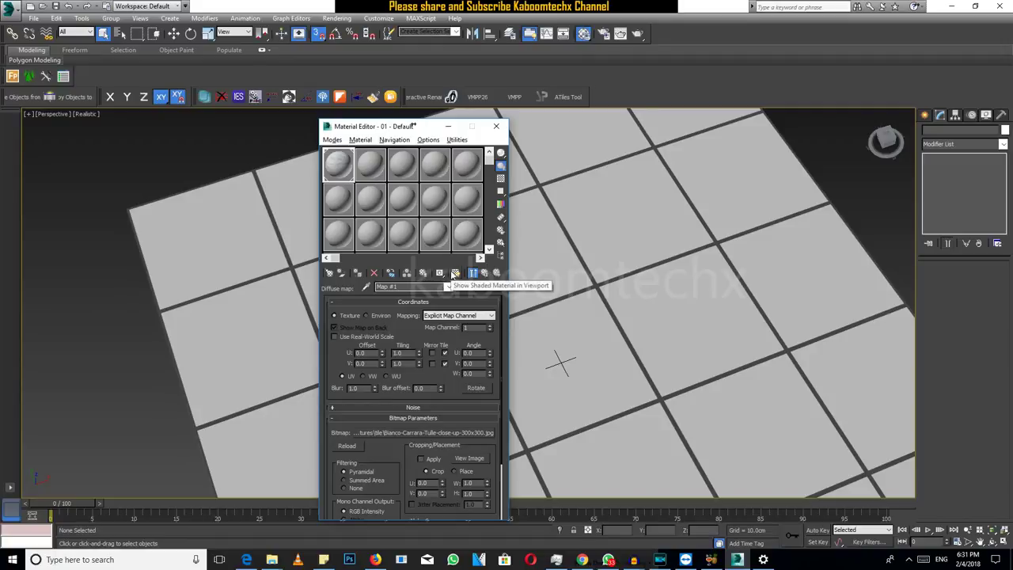
- Show the marble texture shaded in the viewport and return to the sub-material's settings
click(457, 274)
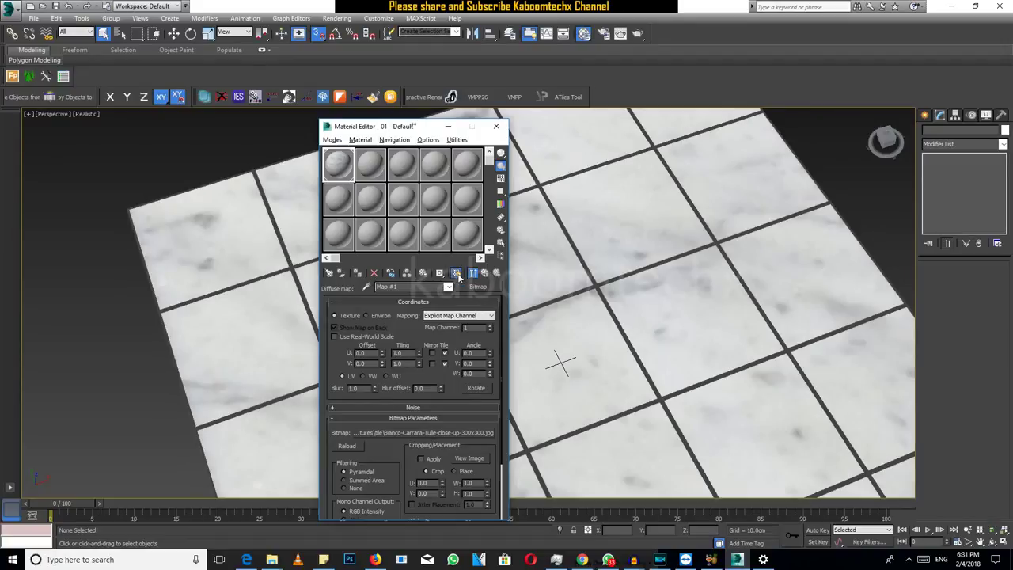
scroll(584, 281, down, 3)
scroll(583, 281, down, 5)
scroll(602, 317, up, 4)
middle_drag(618, 317, 643, 351)
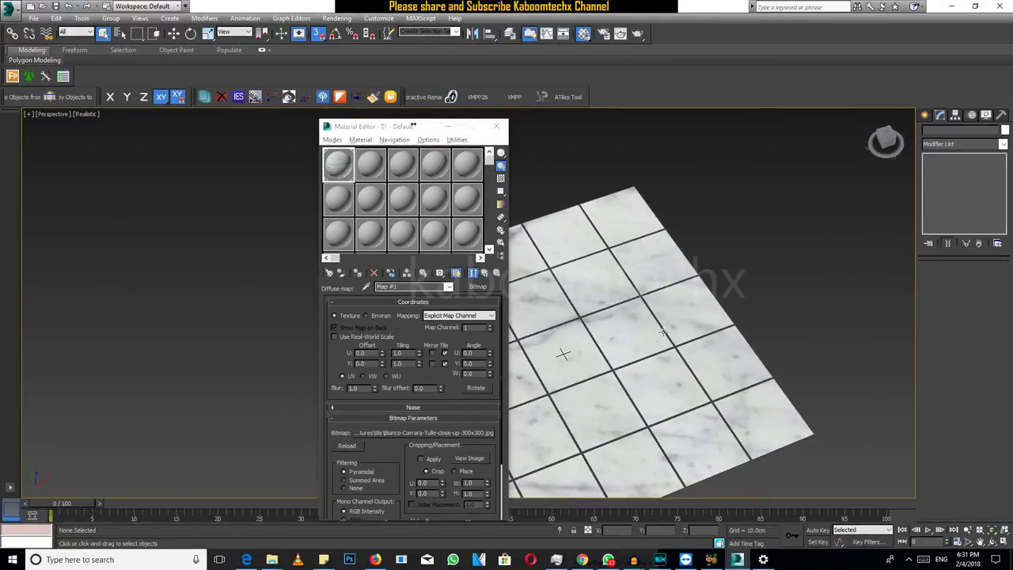
click(485, 273)
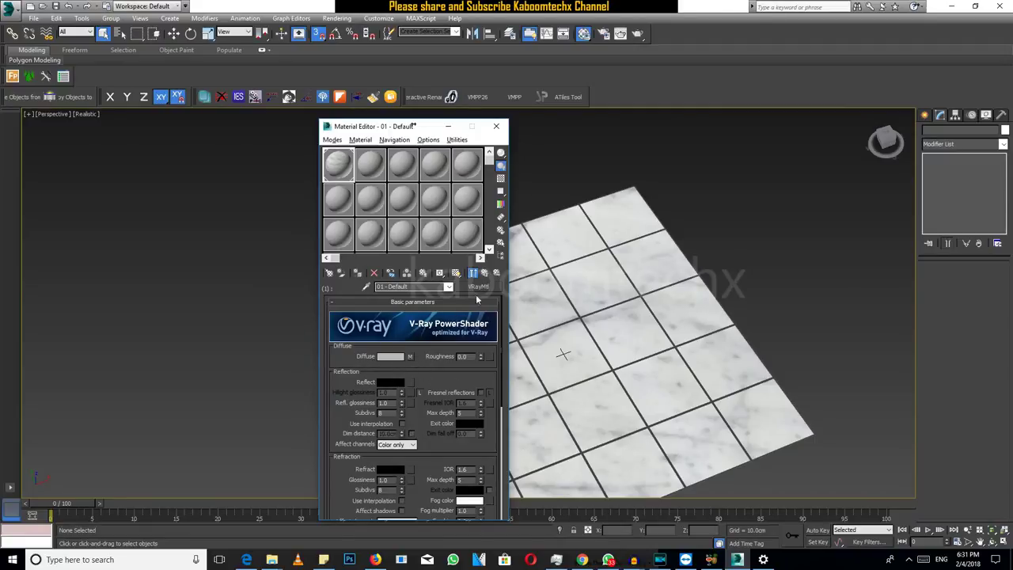
- Load marble-2389905_960_720.jpg as the grout's diffuse bitmap and show it in the viewport
click(410, 356)
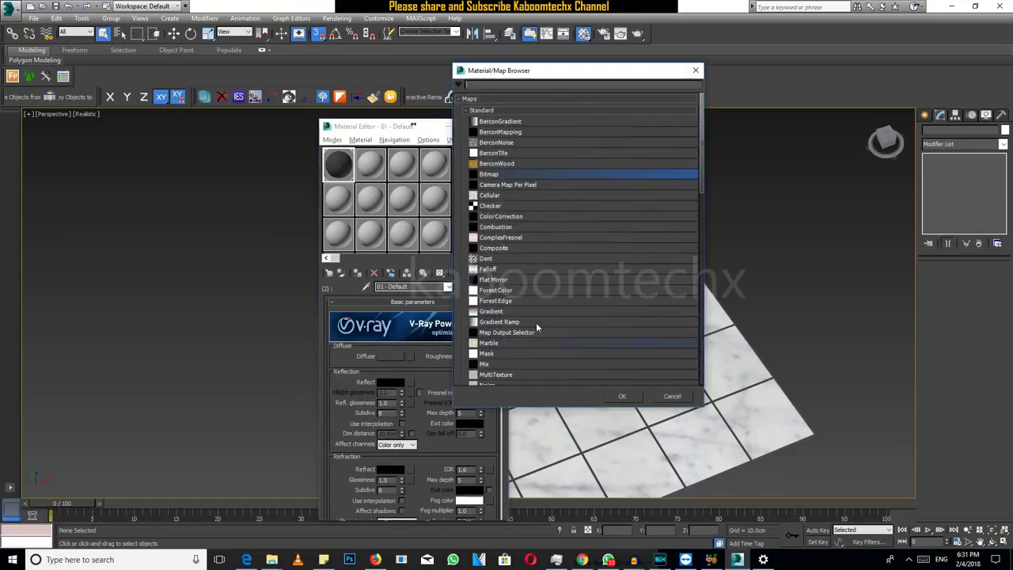
double_click(497, 176)
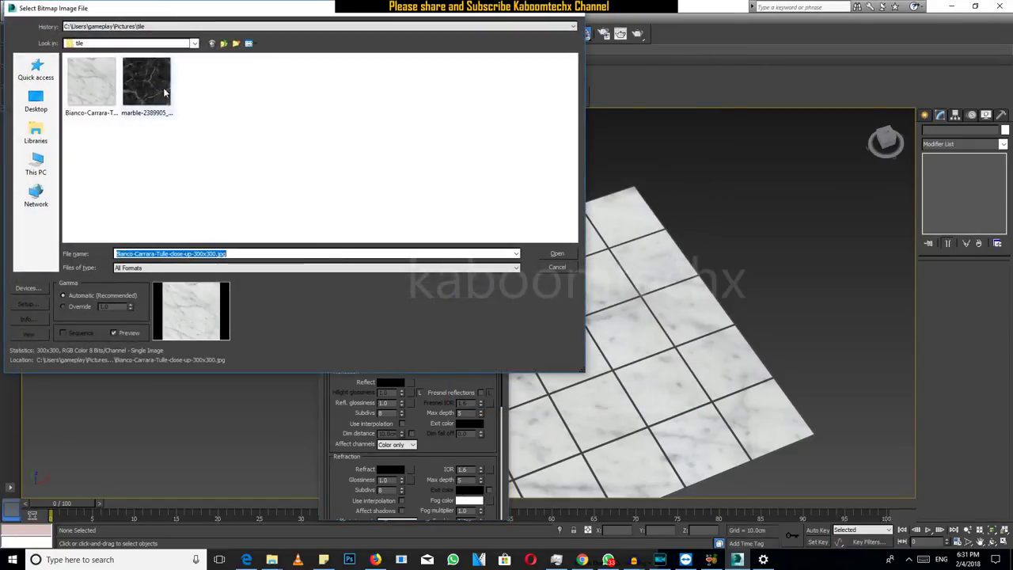
double_click(146, 81)
click(456, 274)
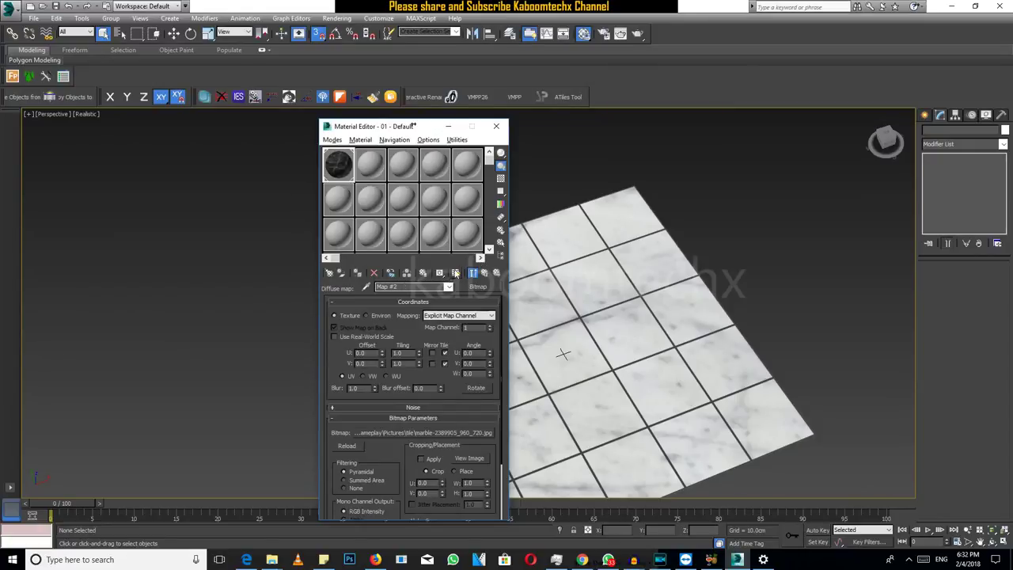
- Recentre the view on the tiled floor, move the material window aside, and select the plane
scroll(561, 345, up, 2)
scroll(560, 345, up, 3)
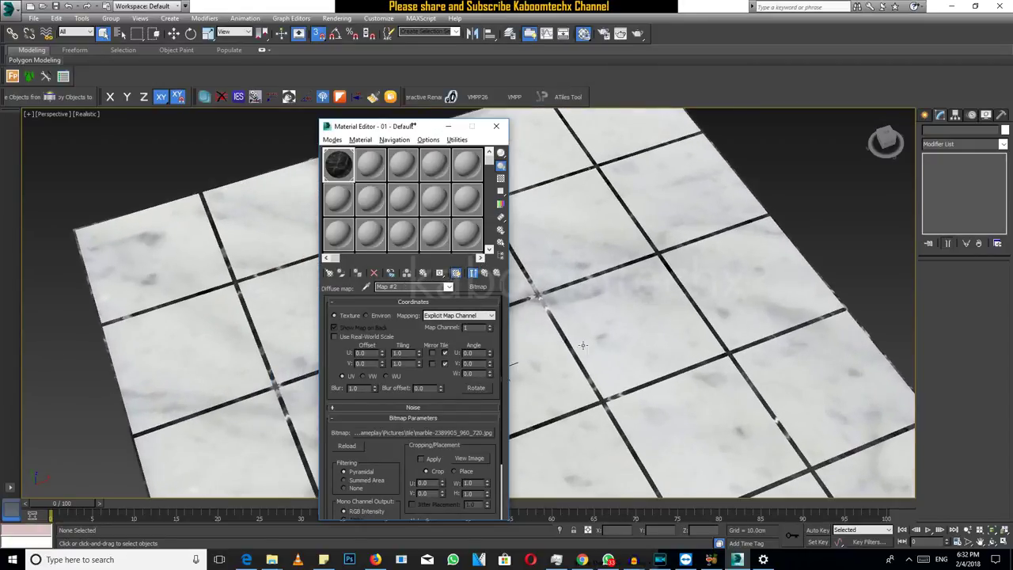
scroll(547, 372, down, 3)
scroll(546, 372, down, 2)
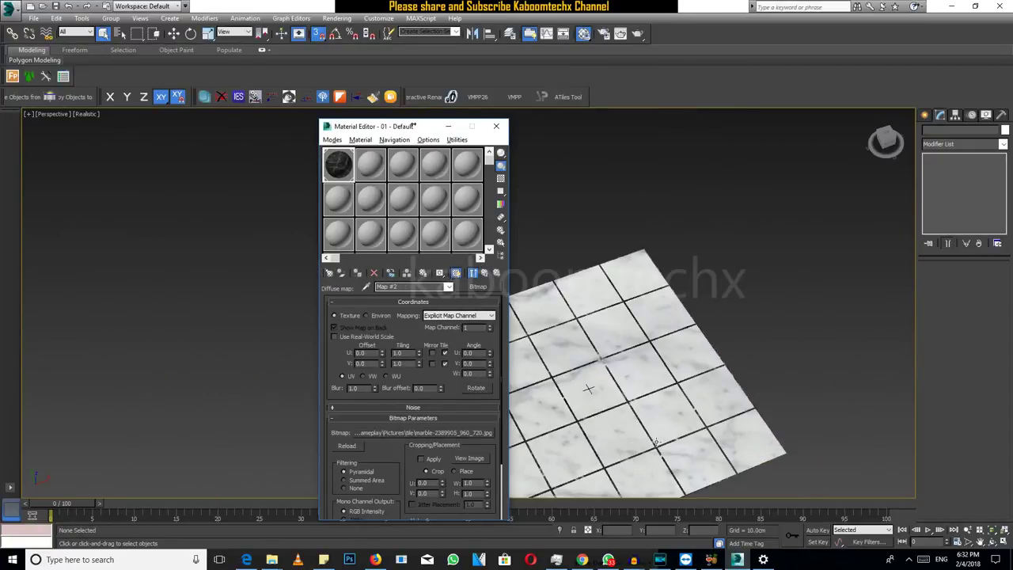
middle_drag(588, 389, 562, 267)
mouse_move(397, 131)
mouse_down()
mouse_move(302, 115)
mouse_move(227, 120)
mouse_up()
click(645, 218)
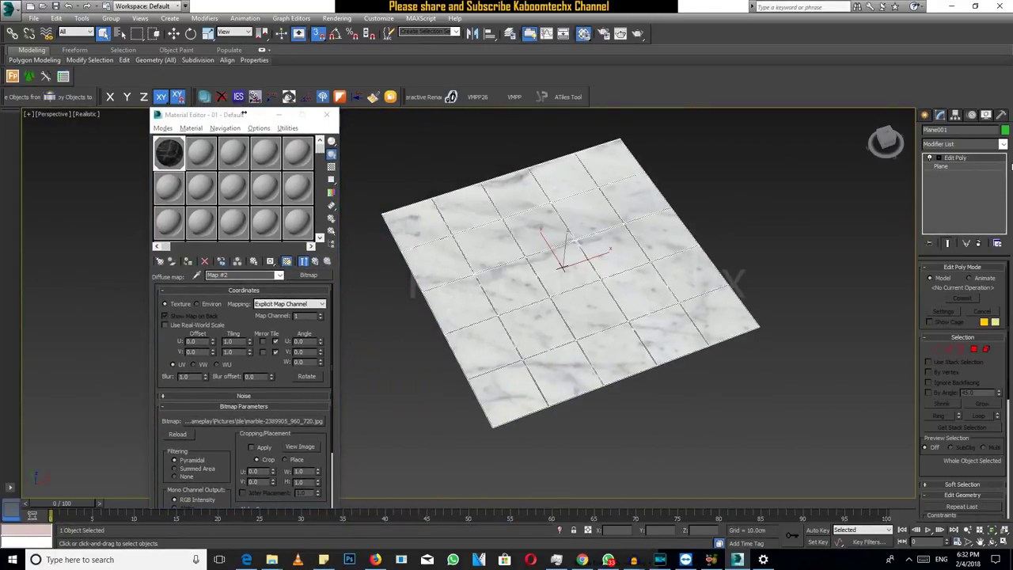
click(986, 148)
key(u)
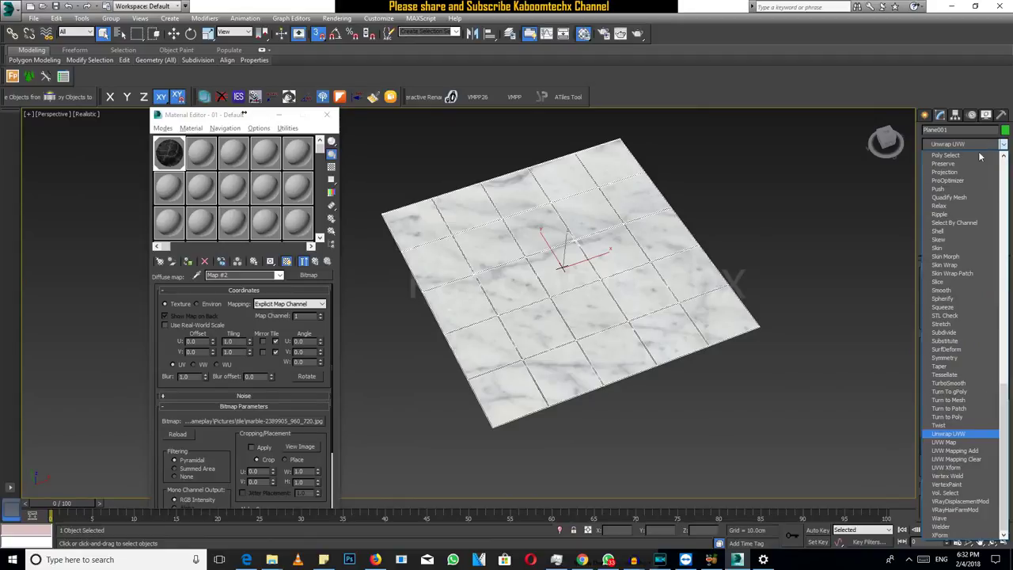
click(949, 444)
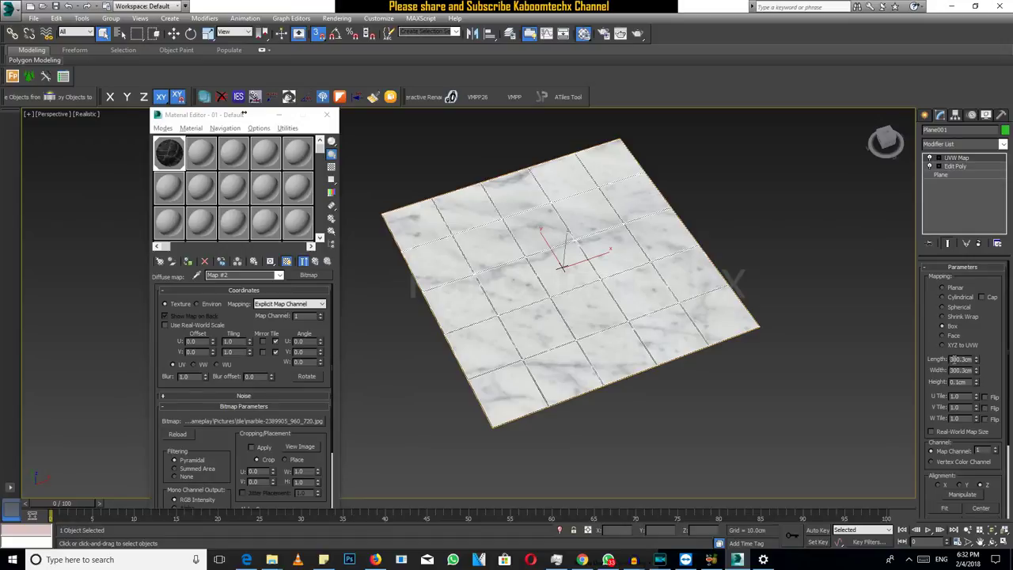
text(60)
key(Tab)
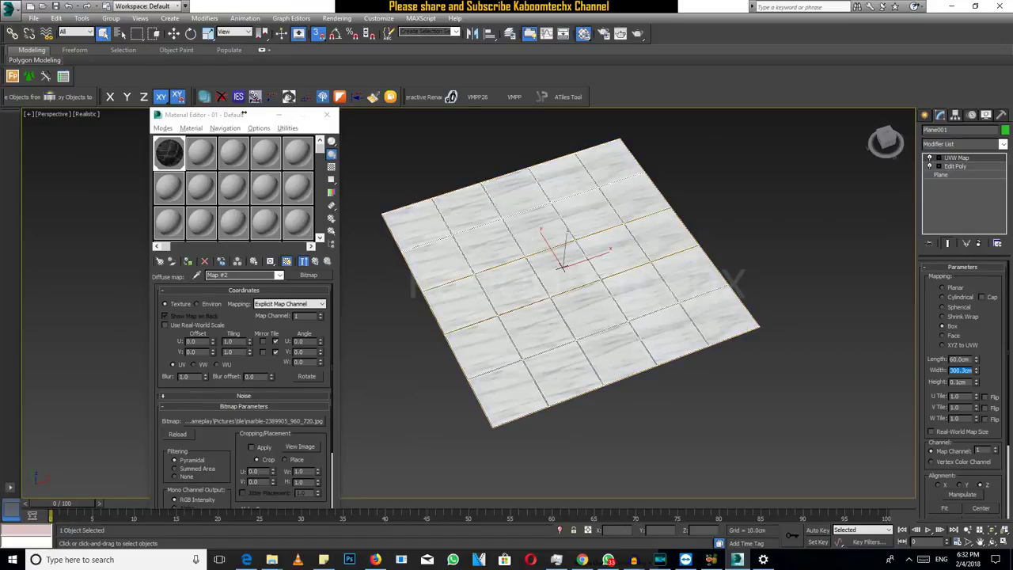
text(60)
key(Return)
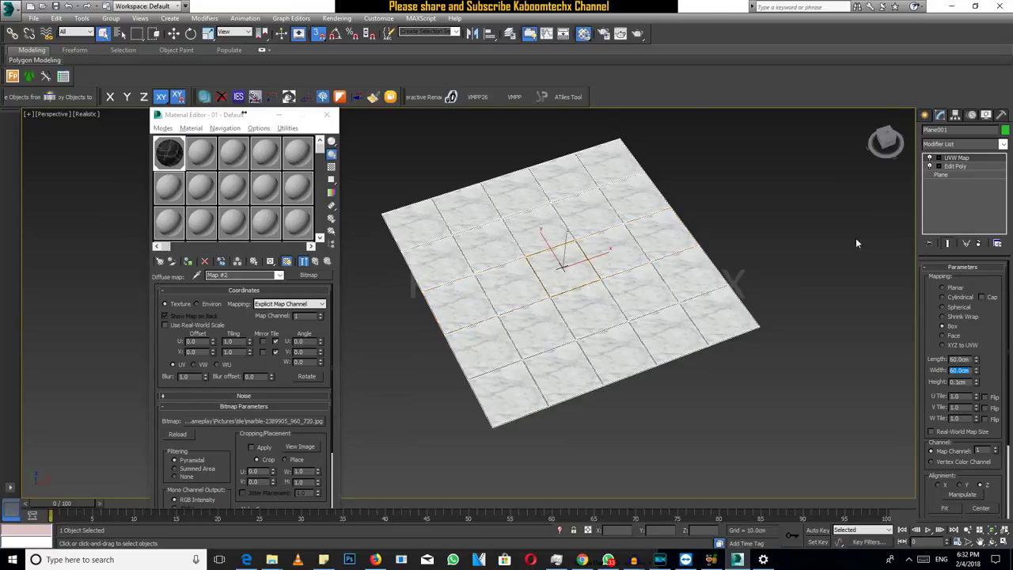
scroll(562, 315, up, 3)
scroll(562, 315, up, 3)
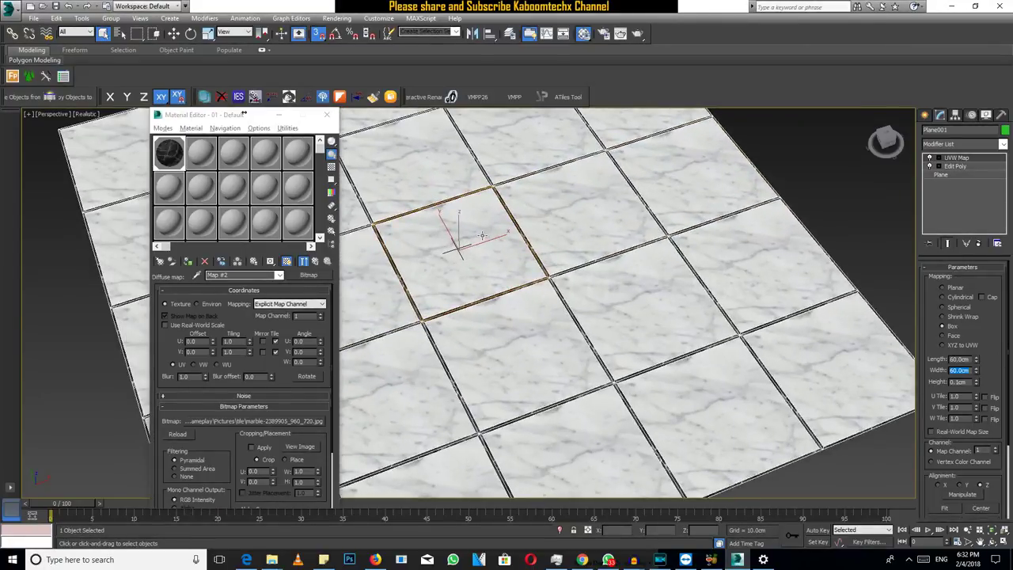
alt+middle_drag(450, 252, 768, 336)
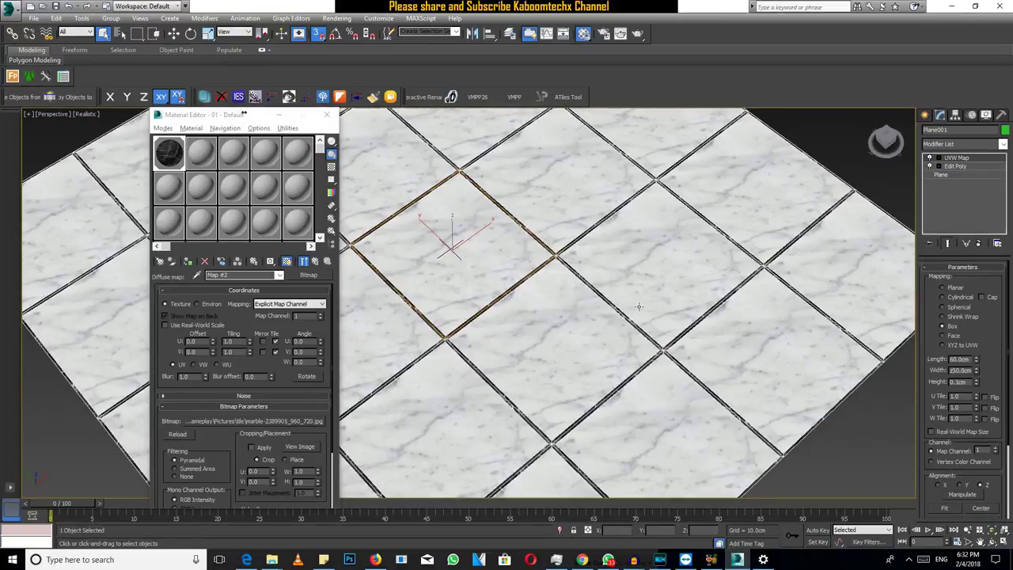
click(861, 176)
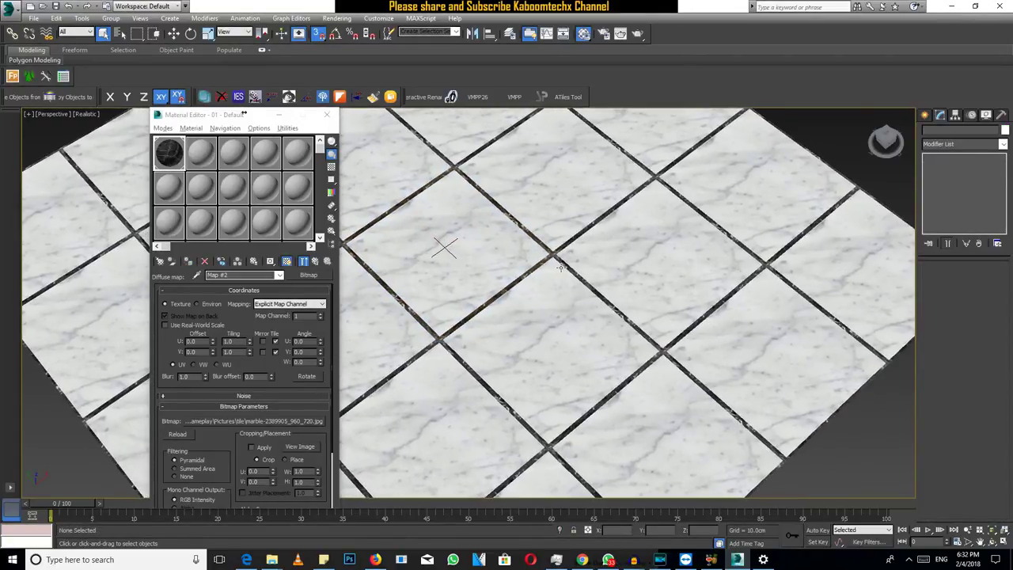
scroll(560, 267, down, 5)
alt+middle_drag(559, 267, 538, 301)
scroll(656, 411, up, 3)
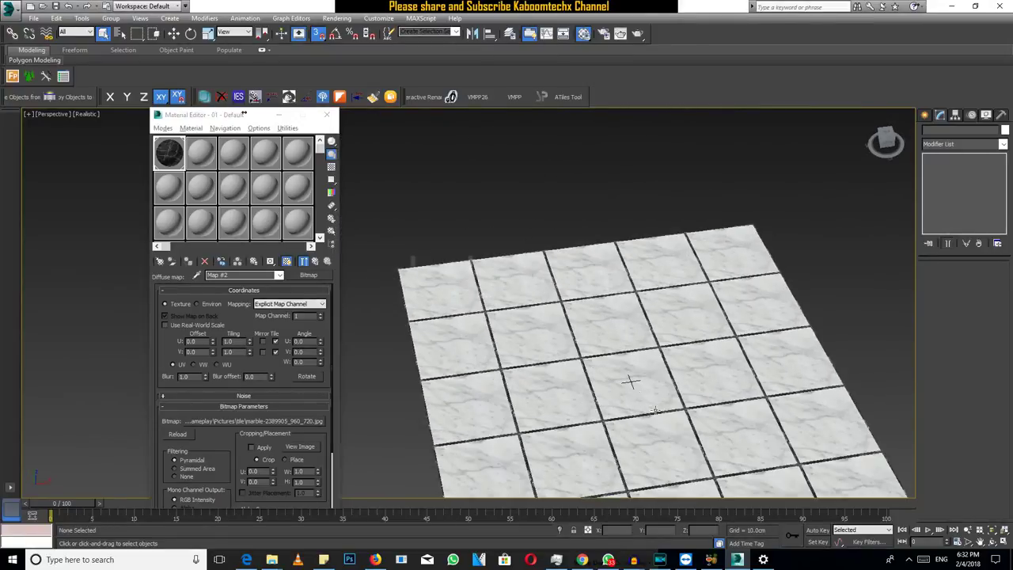
scroll(654, 410, up, 2)
scroll(601, 340, up, 2)
scroll(554, 285, up, 2)
click(554, 279)
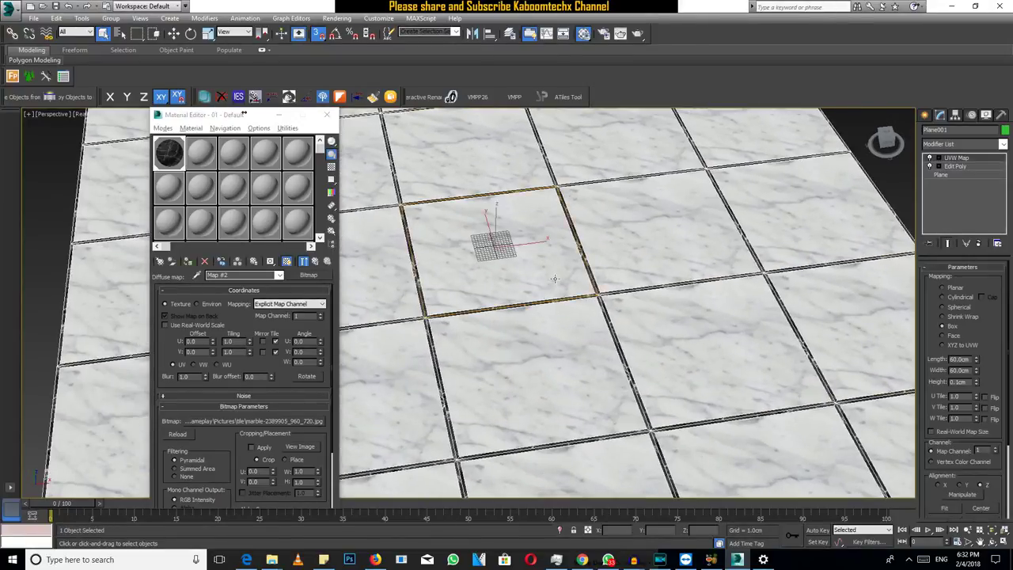
alt+middle_drag(566, 292, 569, 295)
scroll(569, 295, down, 2)
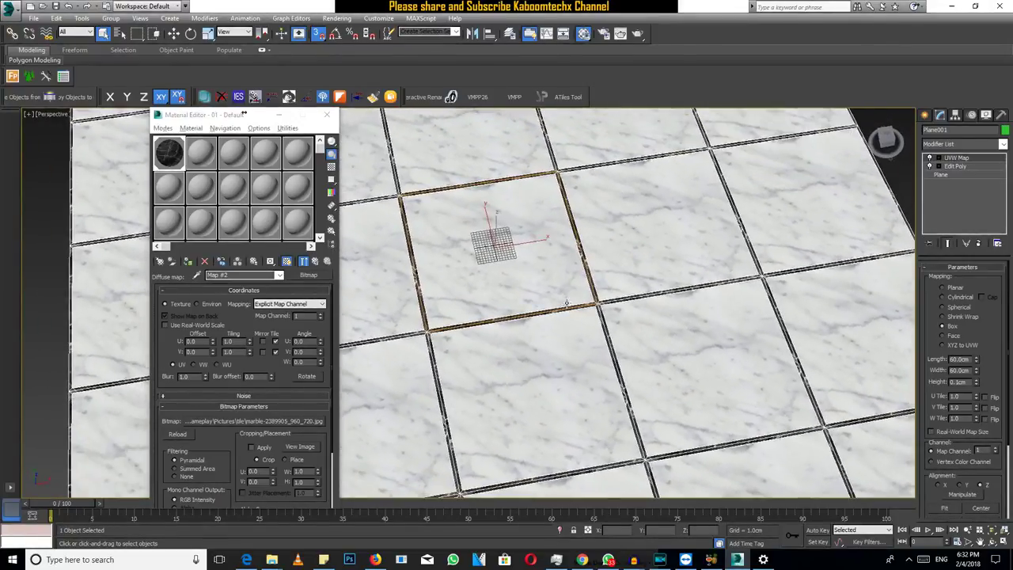
scroll(570, 295, down, 2)
scroll(570, 297, up, 2)
scroll(561, 238, up, 1)
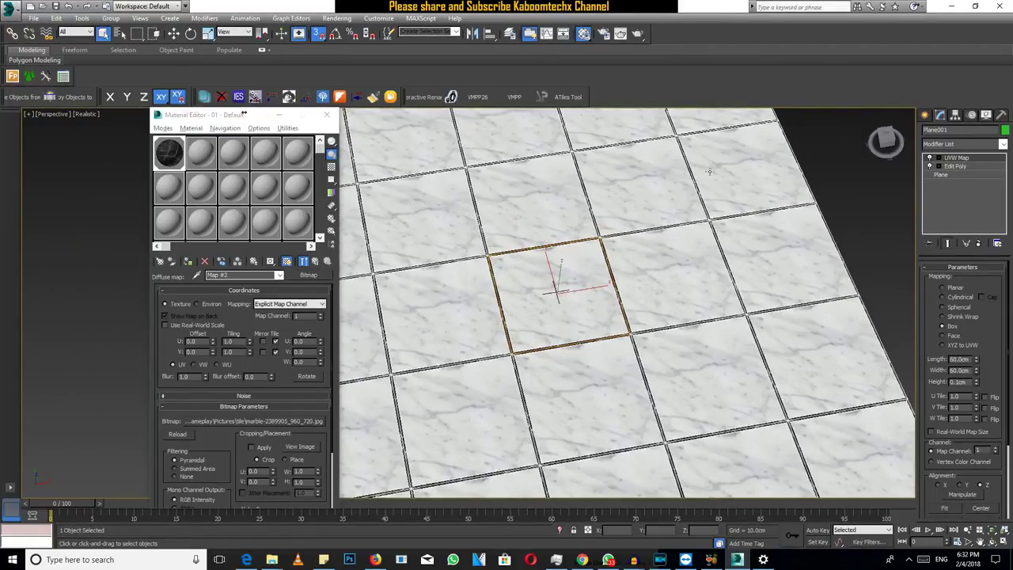
alt+middle_drag(448, 212, 633, 357)
scroll(634, 357, down, 3)
scroll(633, 357, up, 2)
scroll(633, 357, up, 2)
scroll(602, 344, down, 5)
scroll(565, 333, up, 4)
alt+middle_drag(566, 332, 565, 314)
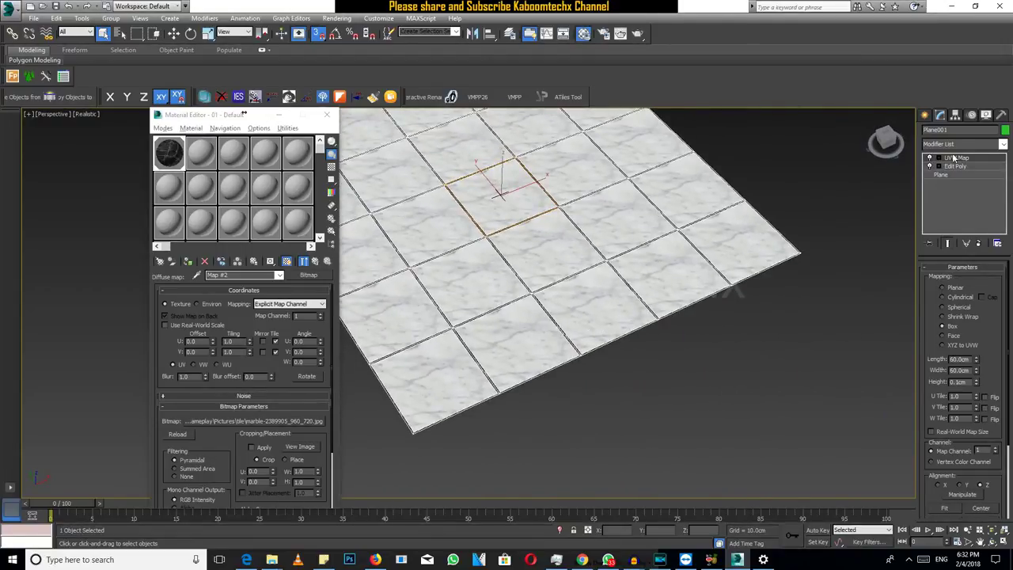
click(965, 144)
- Add an Edit Poly modifier to the floor and switch to Polygon selection
key(e)
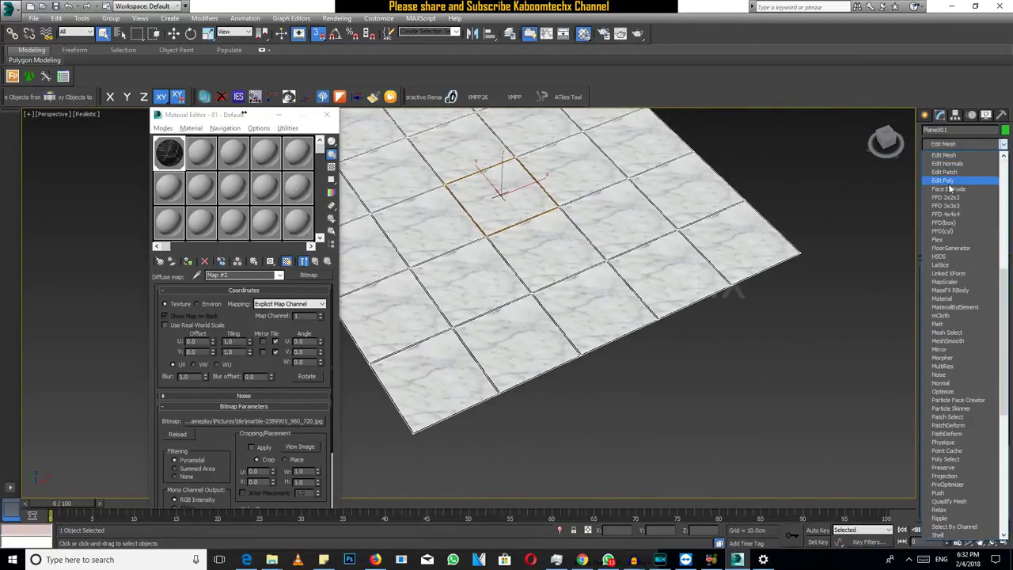
click(949, 182)
middle_drag(561, 306, 589, 349)
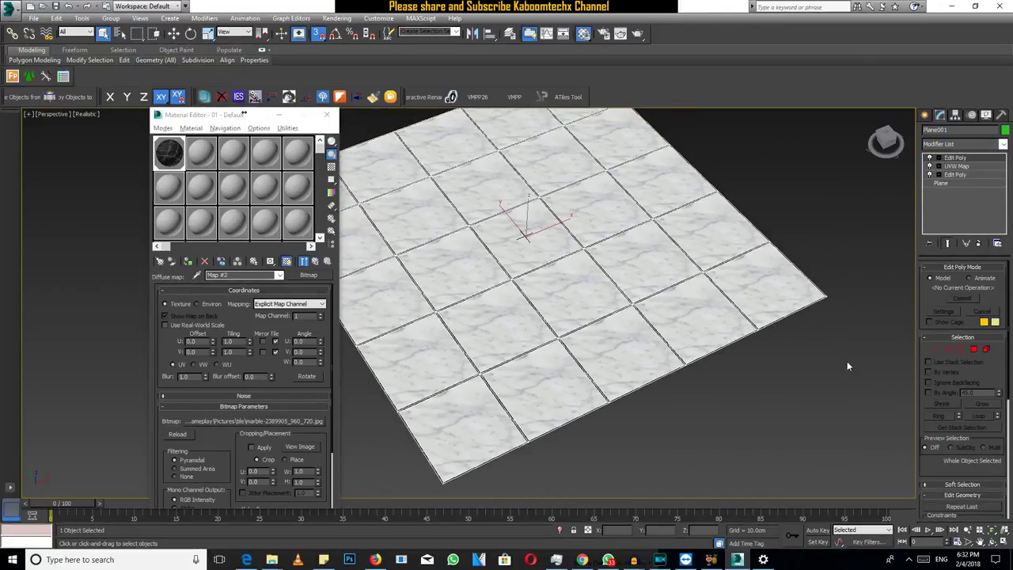
click(974, 349)
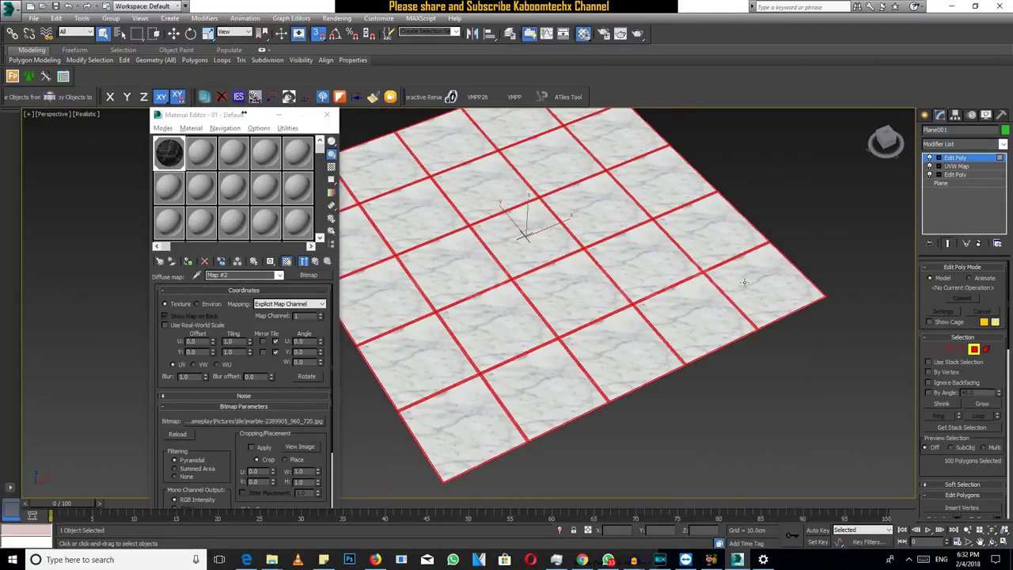
scroll(748, 304, up, 2)
- Select the first set of alternating tiles in a checkerboard pattern
click(748, 304)
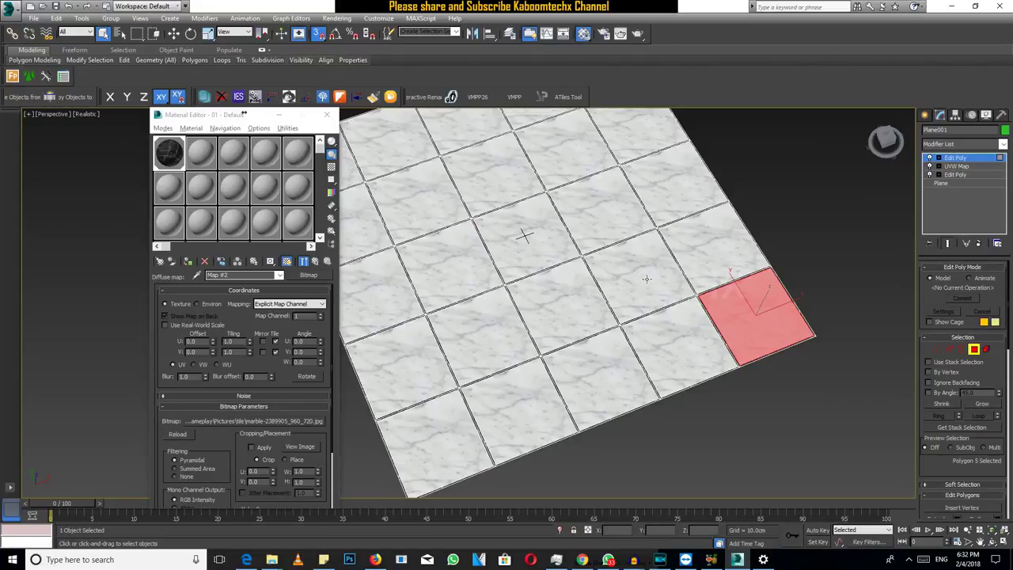
ctrl+click(648, 278)
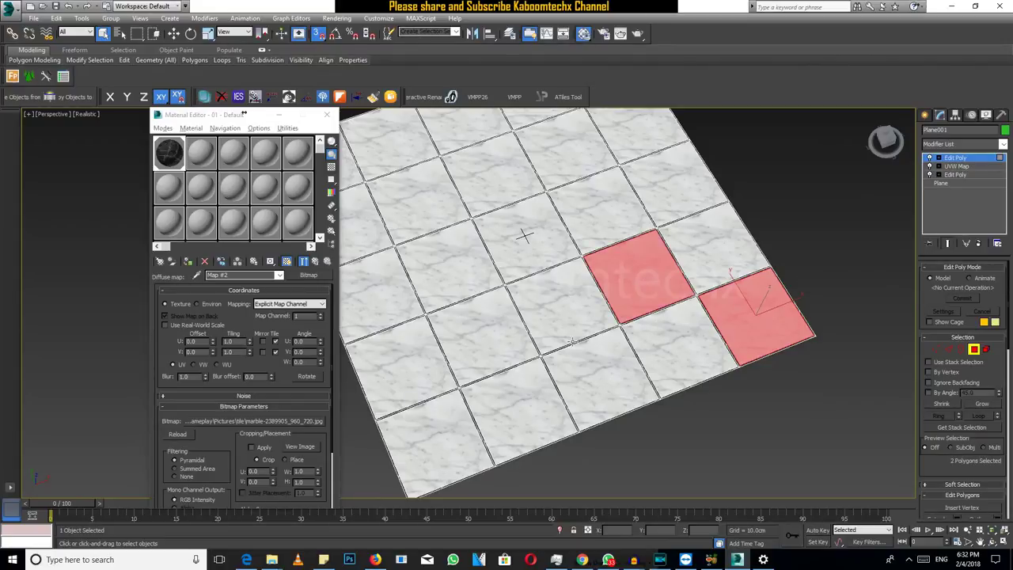
ctrl+click(604, 384)
ctrl+click(477, 271)
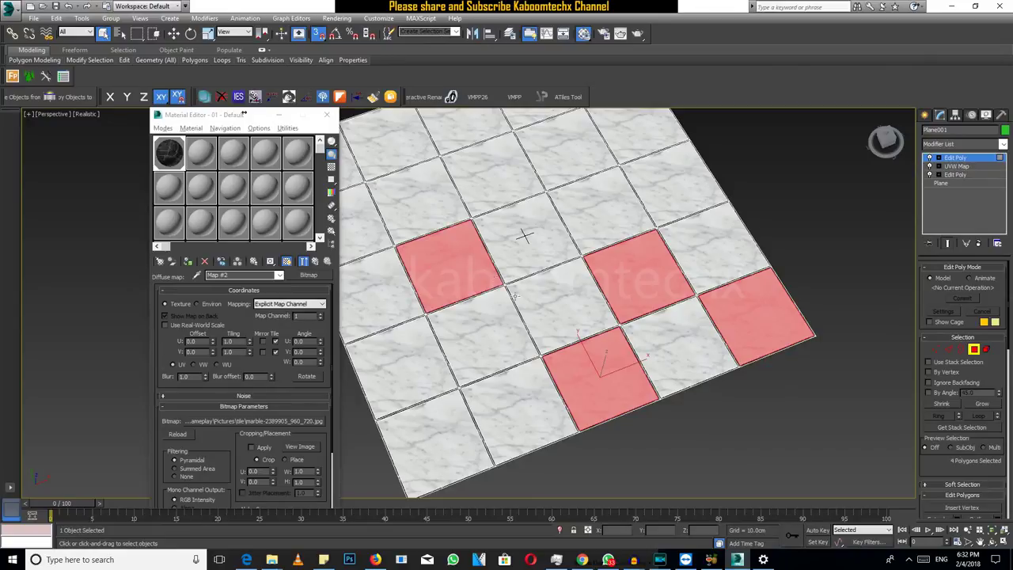
key(ctrl+z)
ctrl+click(483, 340)
ctrl+click(439, 448)
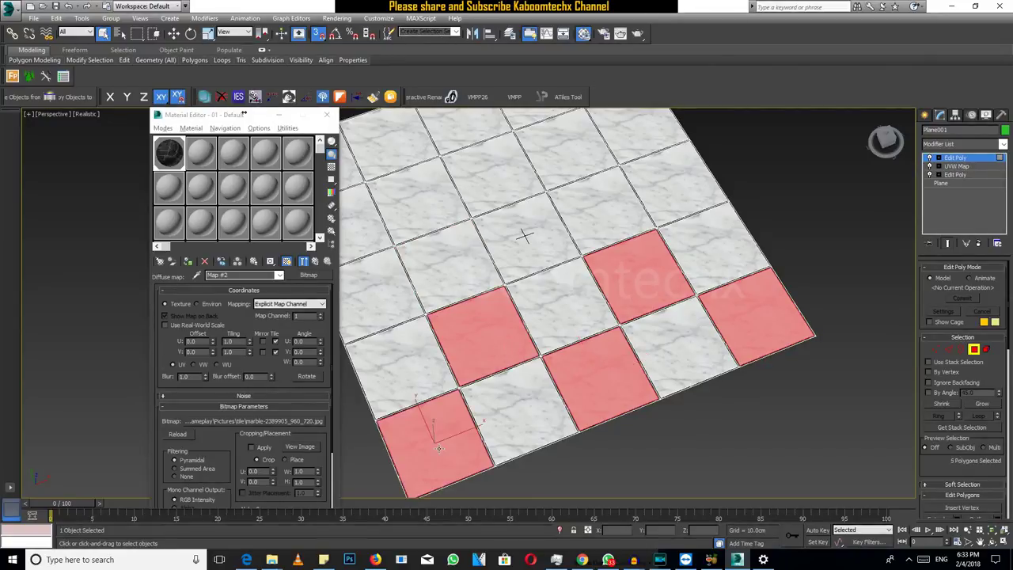
ctrl+click(392, 282)
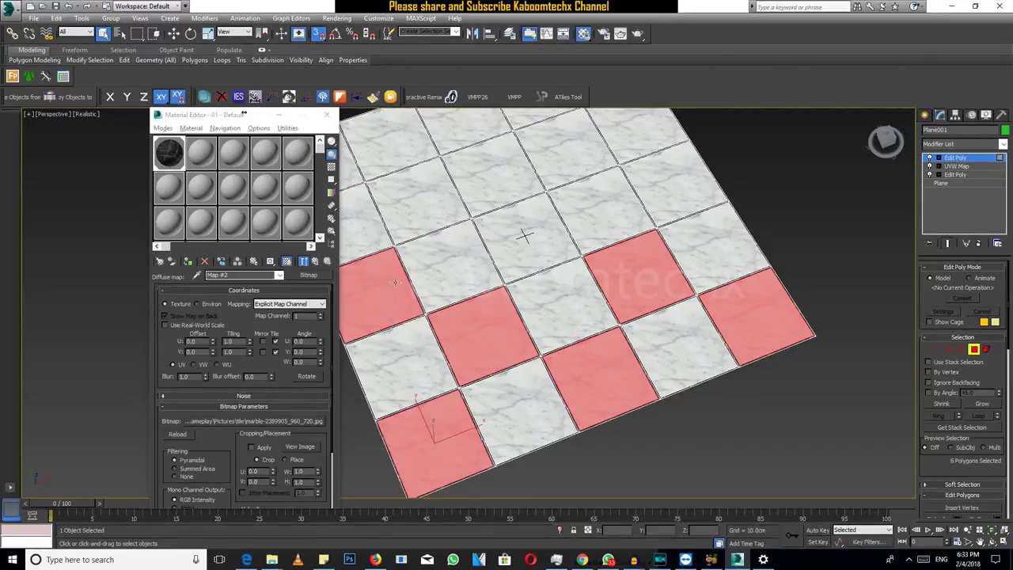
ctrl+click(507, 230)
ctrl+click(663, 176)
- Add the remaining alternating tiles to complete the checkerboard selection
scroll(525, 236, down, 5)
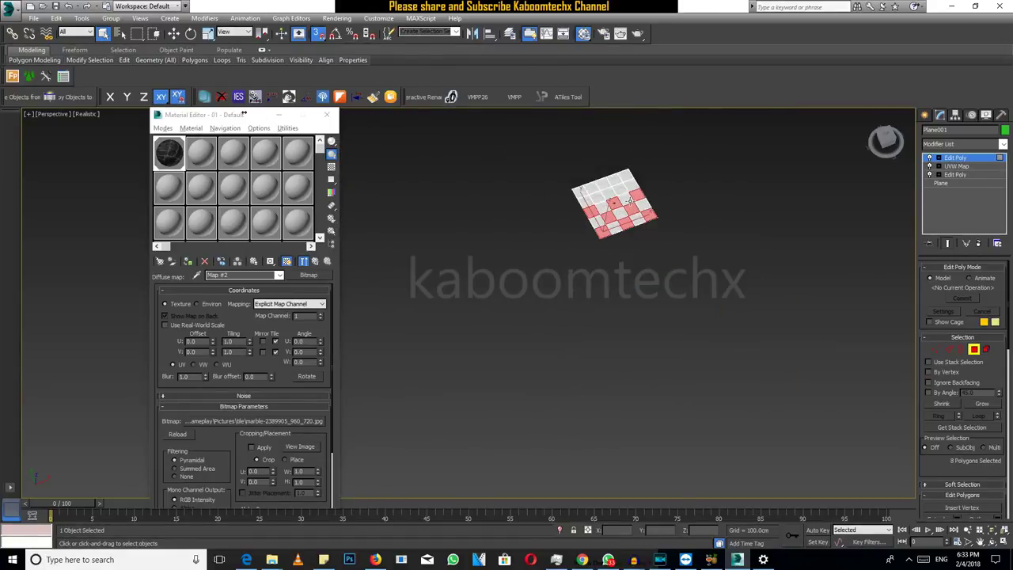
scroll(644, 367, up, 4)
scroll(758, 353, up, 2)
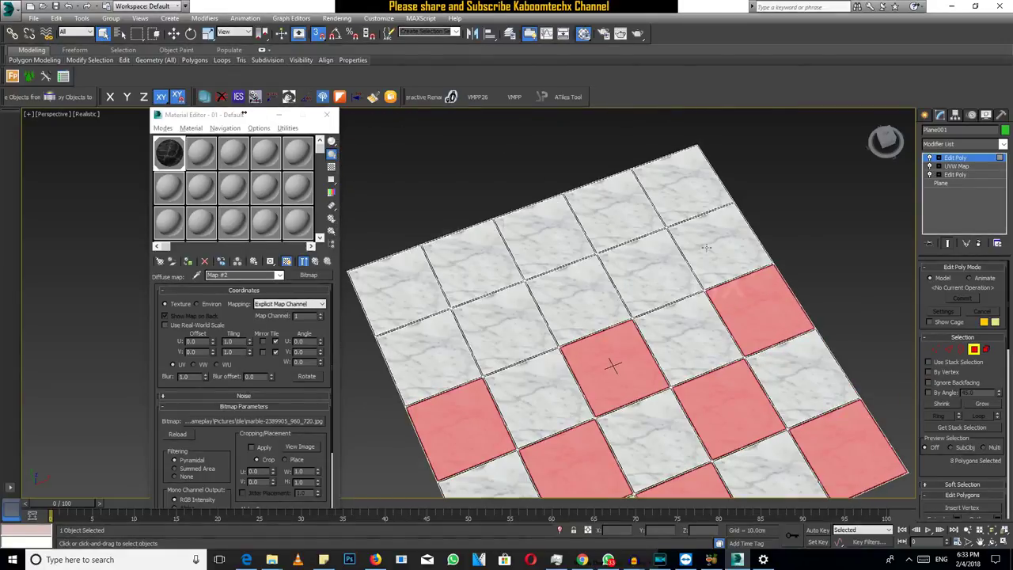
ctrl+click(650, 271)
ctrl+click(498, 334)
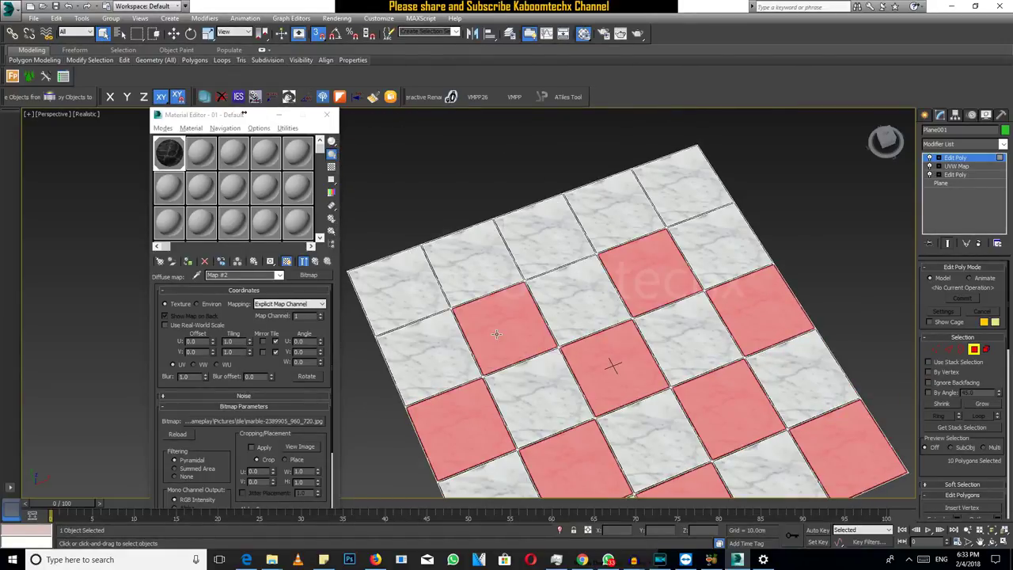
ctrl+click(408, 298)
ctrl+click(547, 238)
ctrl+click(677, 194)
scroll(695, 247, down, 5)
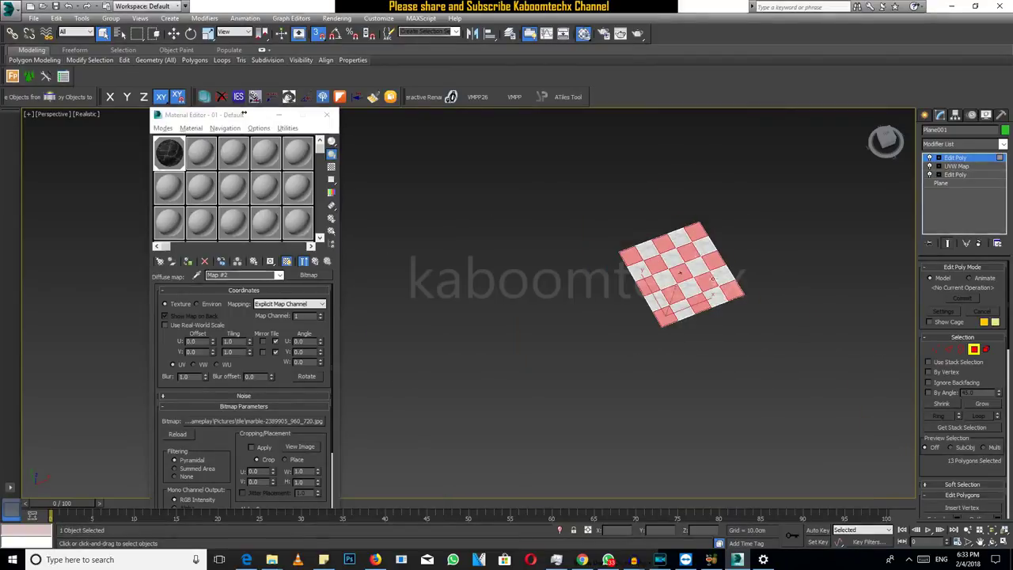
scroll(718, 281, up, 5)
click(1001, 146)
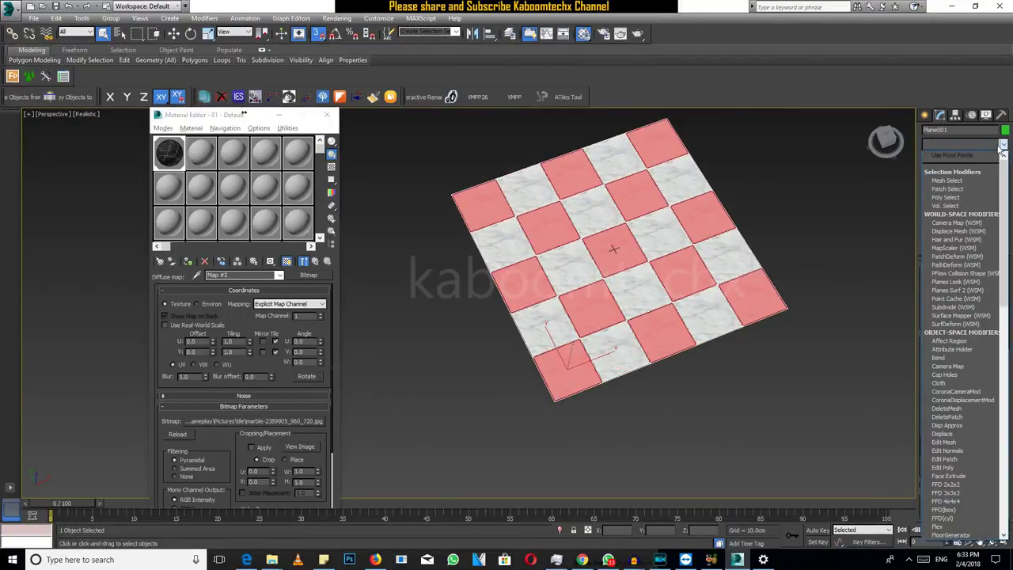
- Add a Box UVW Map sized 60 × 60 cm to the selected tiles and select its gizmo
key(u)
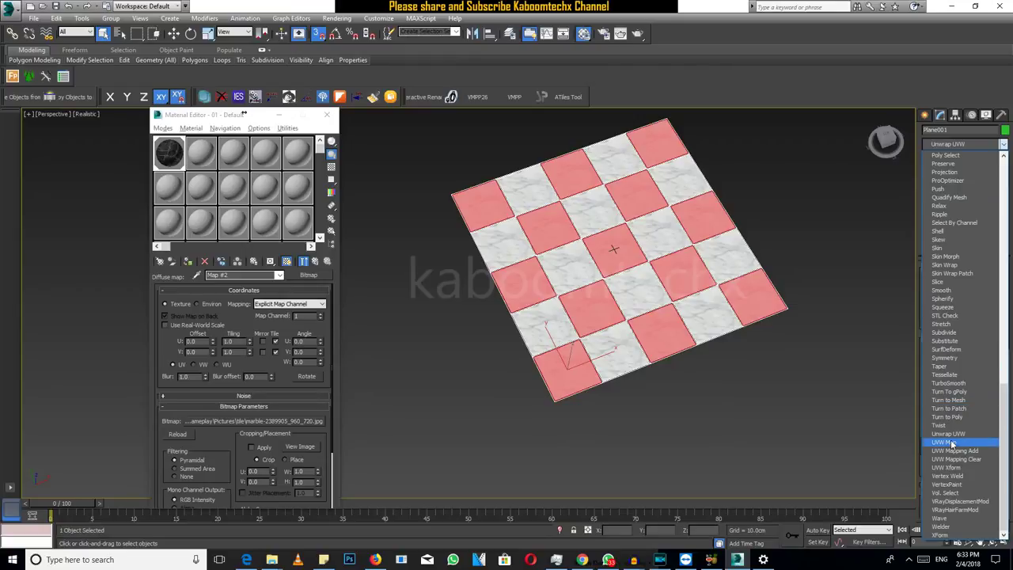
click(955, 443)
click(952, 327)
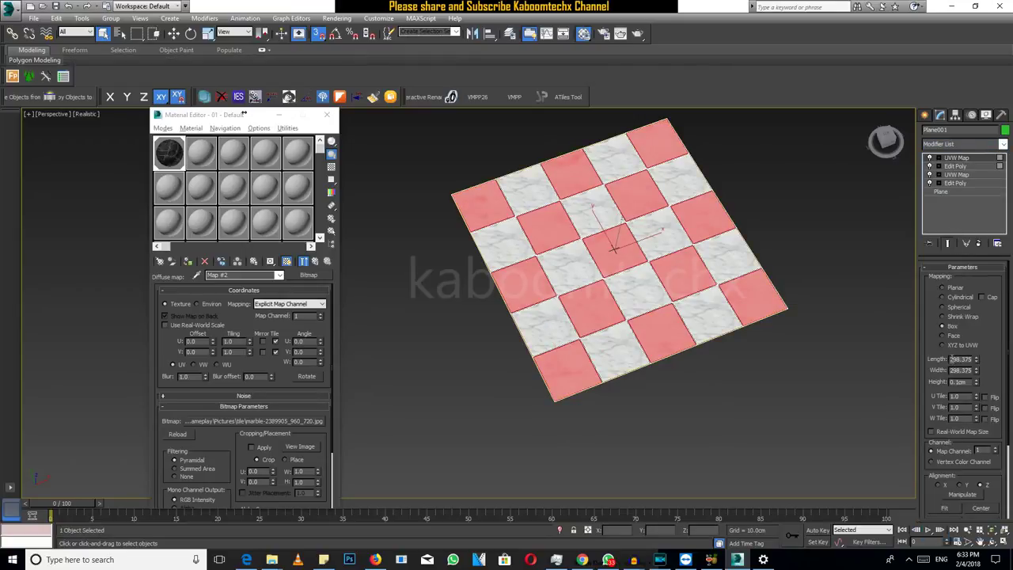
text(60)
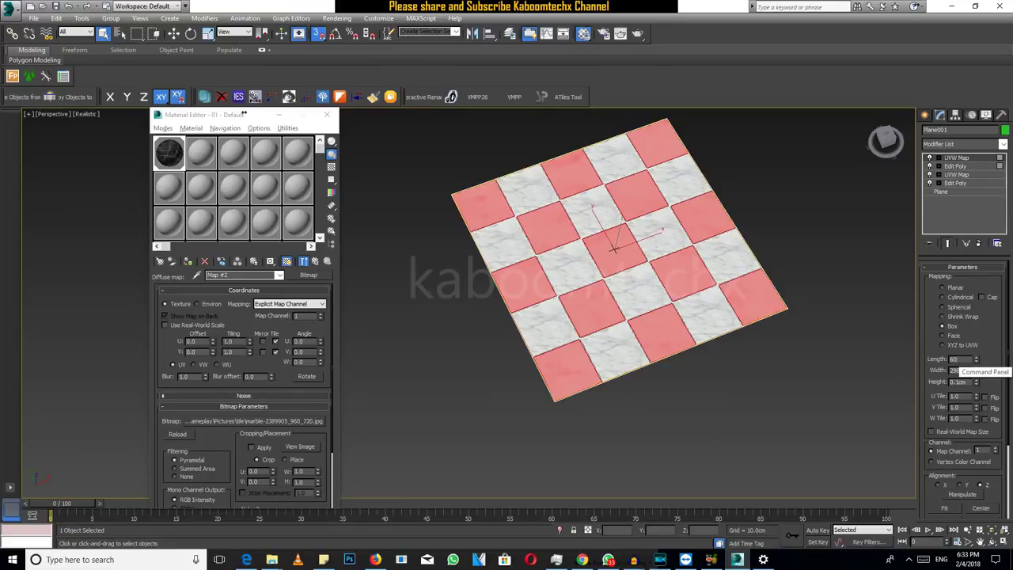
key(Return)
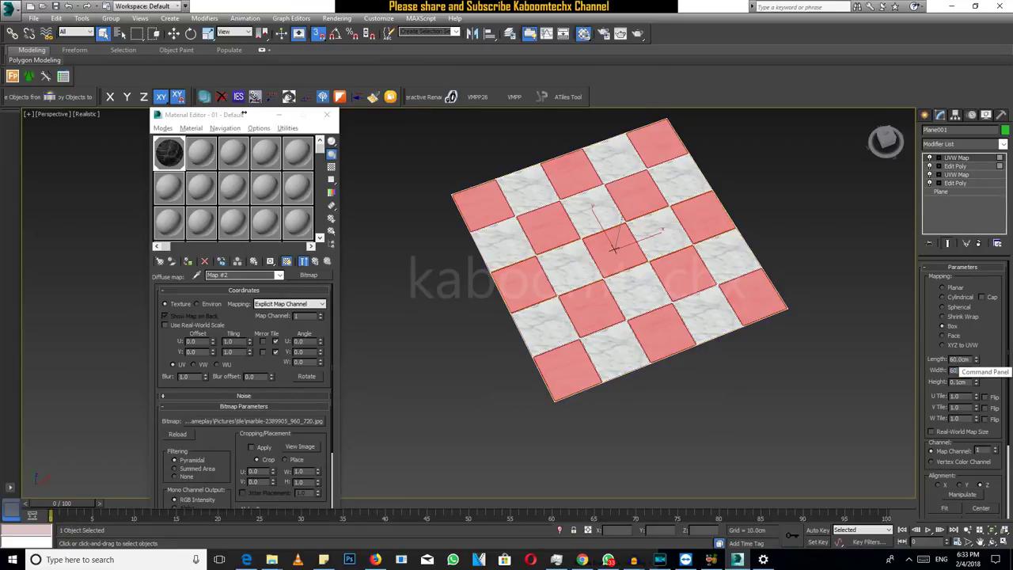
key(Return)
click(935, 158)
click(956, 166)
- Set a 90° rotation angle snap and rotate the tiles' UVW gizmo by 90°
scroll(620, 263, up, 3)
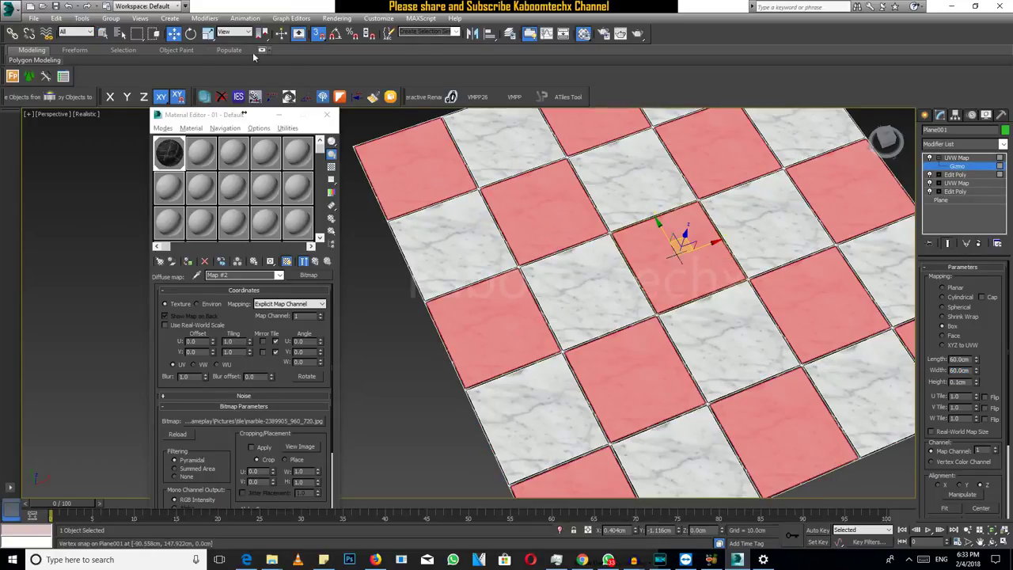
click(192, 35)
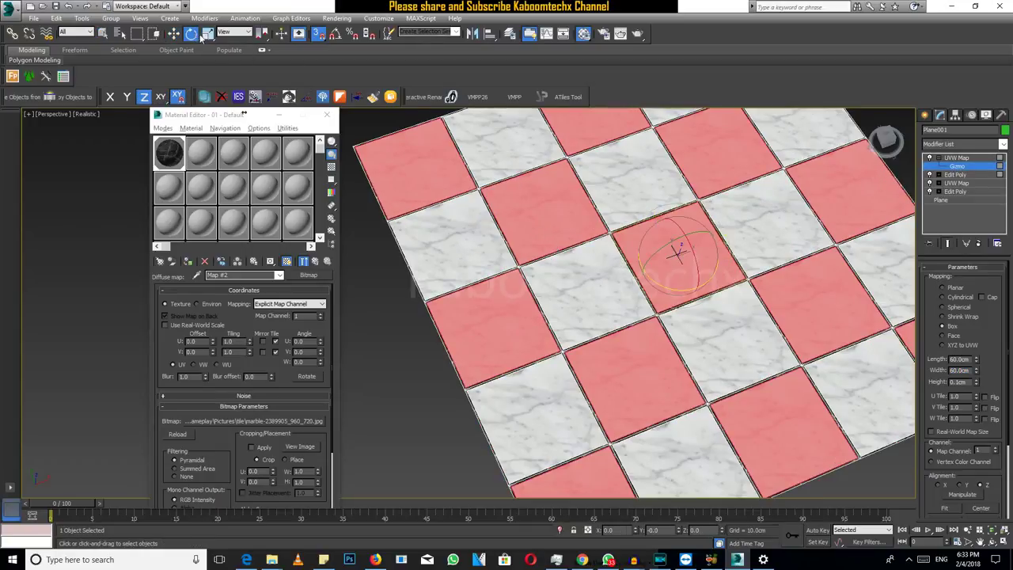
right_click(336, 35)
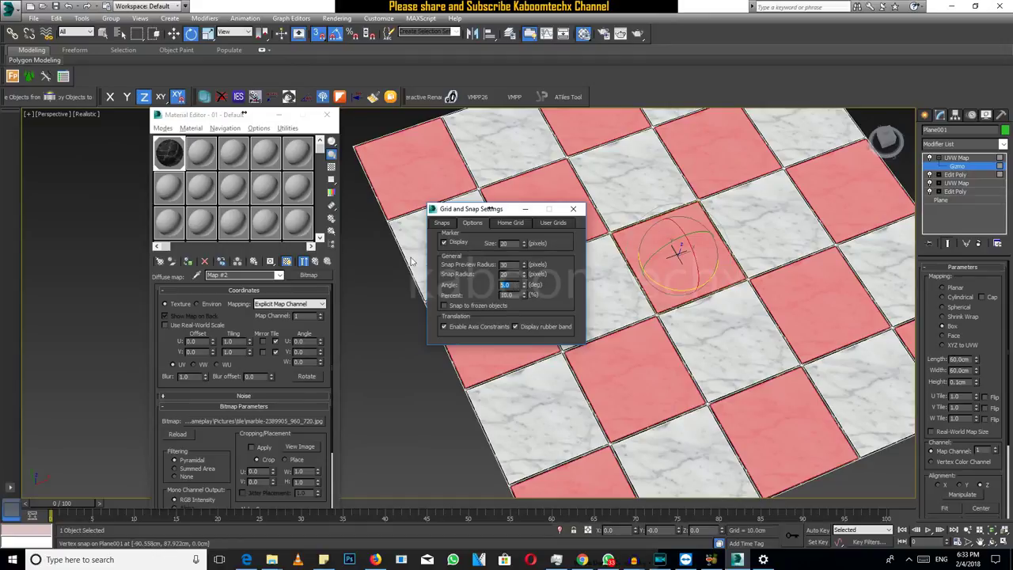
text(90)
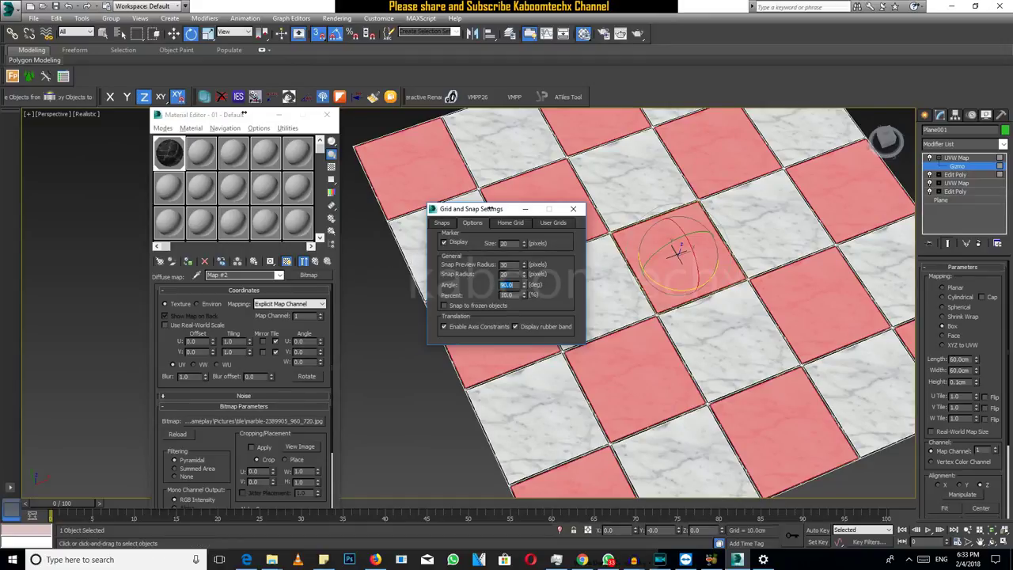
click(573, 208)
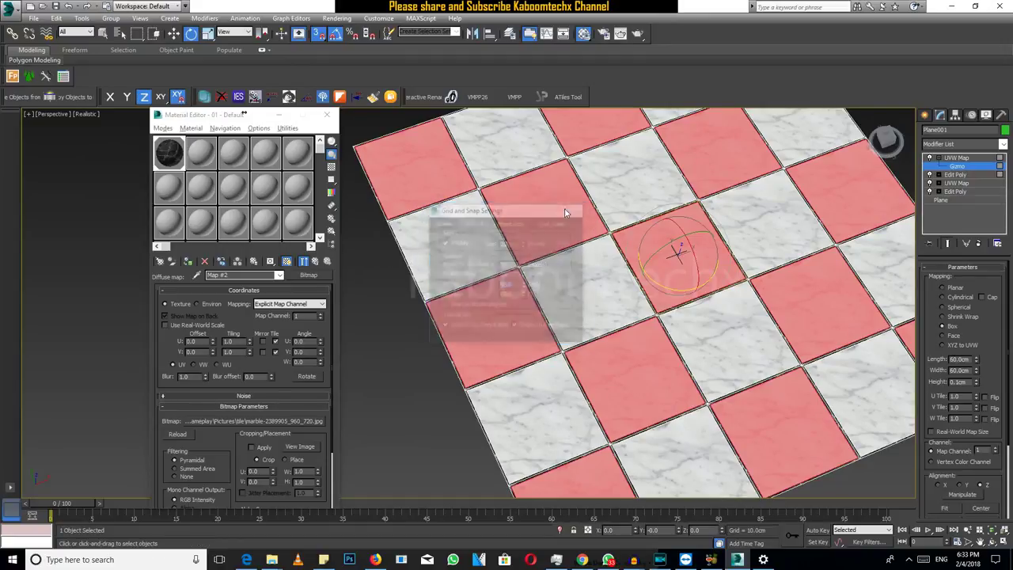
scroll(688, 299, up, 3)
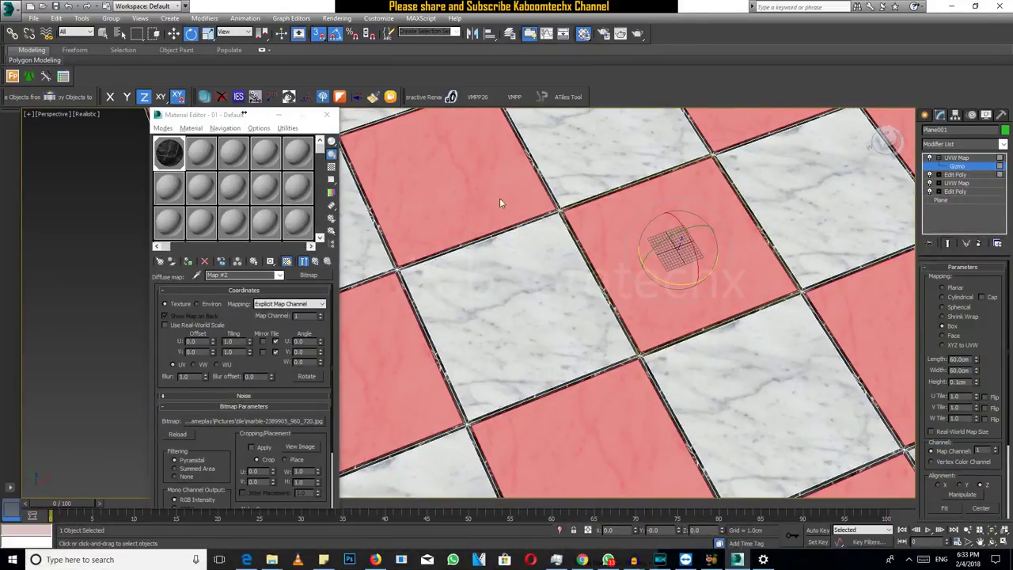
- Exit gizmo editing and add another Edit Poly modifier on top of the stack
click(974, 158)
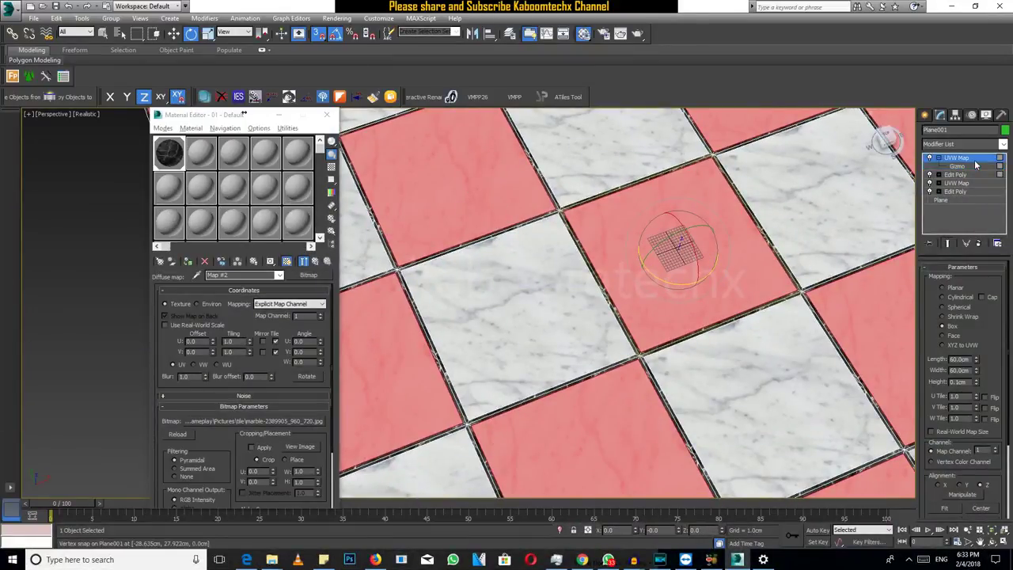
click(978, 145)
key(e)
click(959, 183)
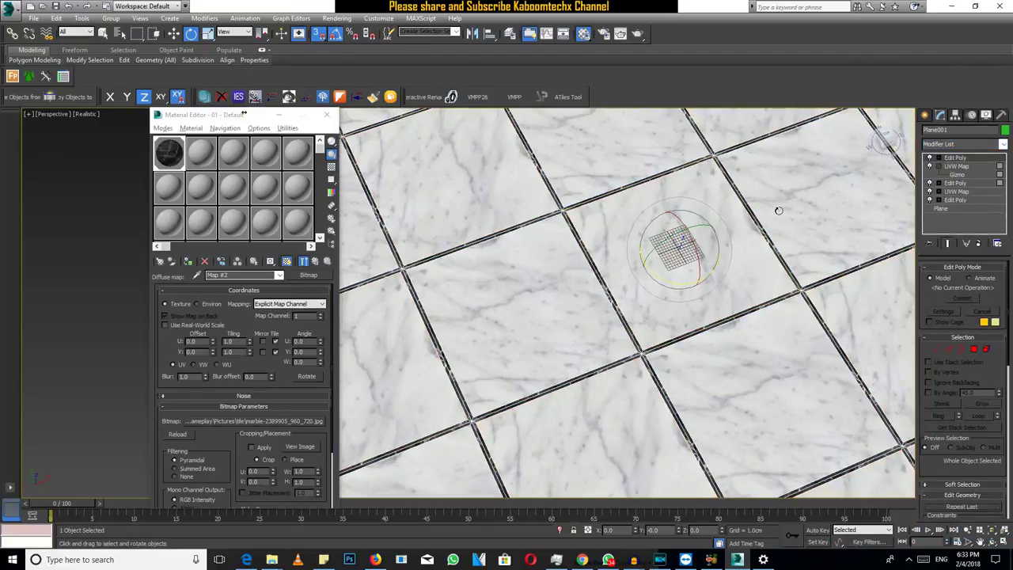